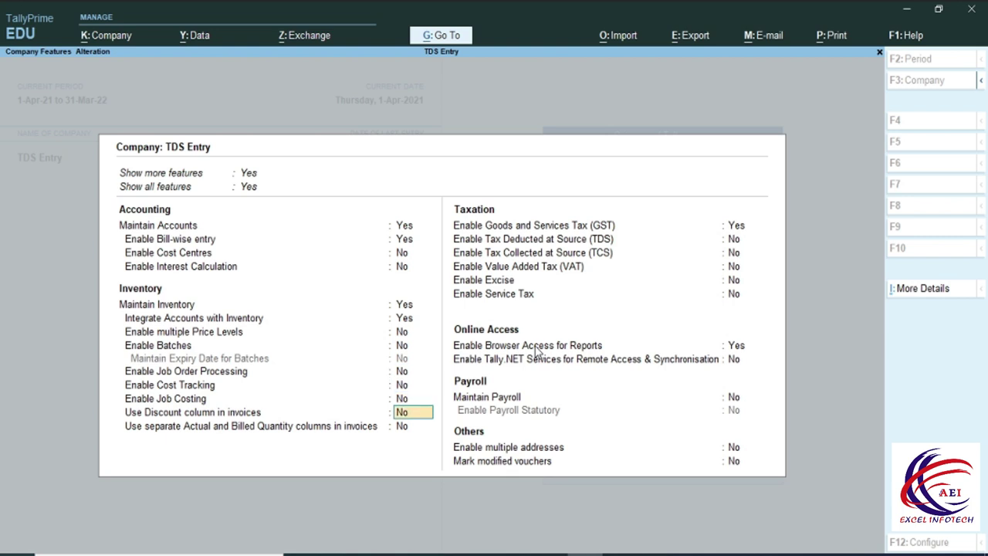
# Save GST details: state Delhi, Regular registration, the company GSTIN and Monthly GSTR1 periodicity.
pyautogui.press('Return')
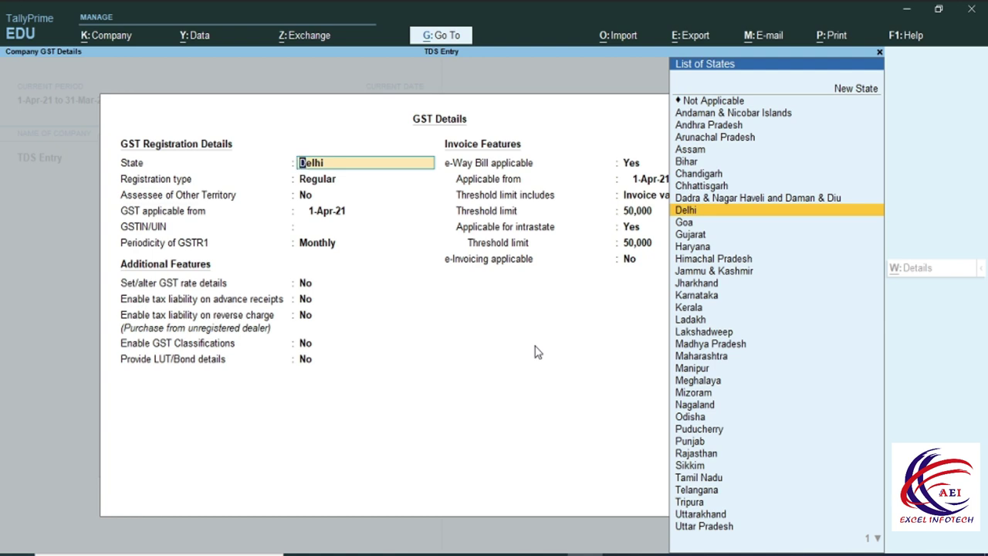
pyautogui.press('Return')
pyautogui.press('Return')
pyautogui.press('Return')
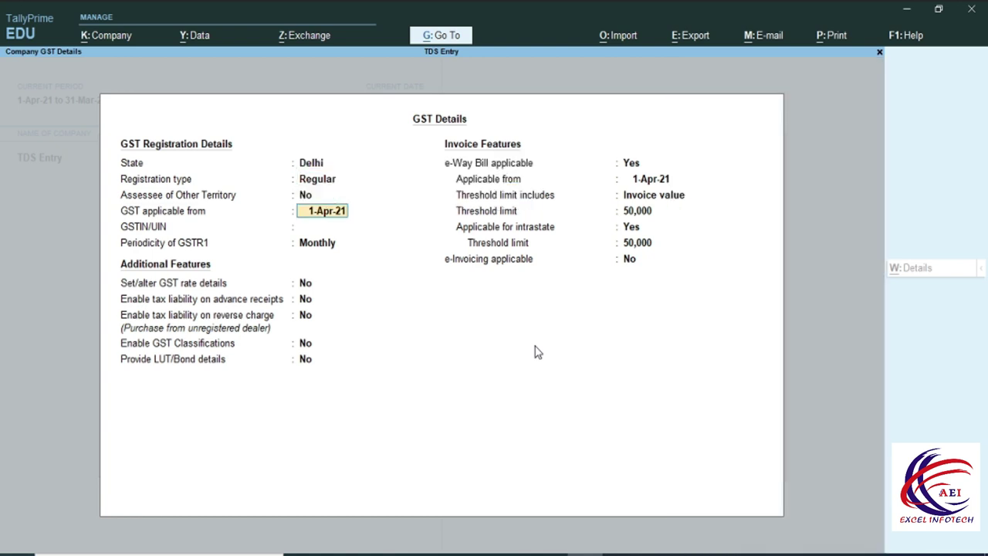
pyautogui.press('Return')
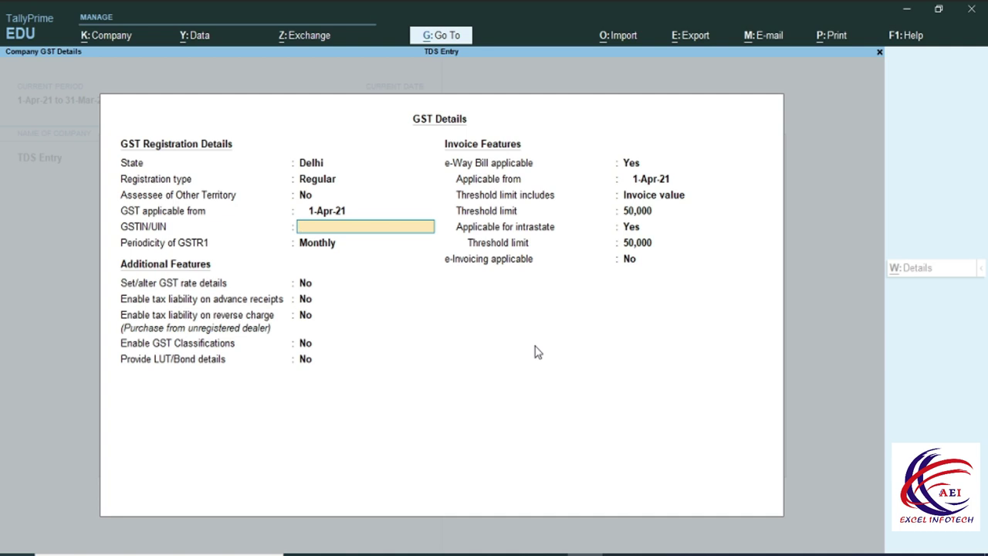
pyautogui.write('07AAAAA1234A1Z5')
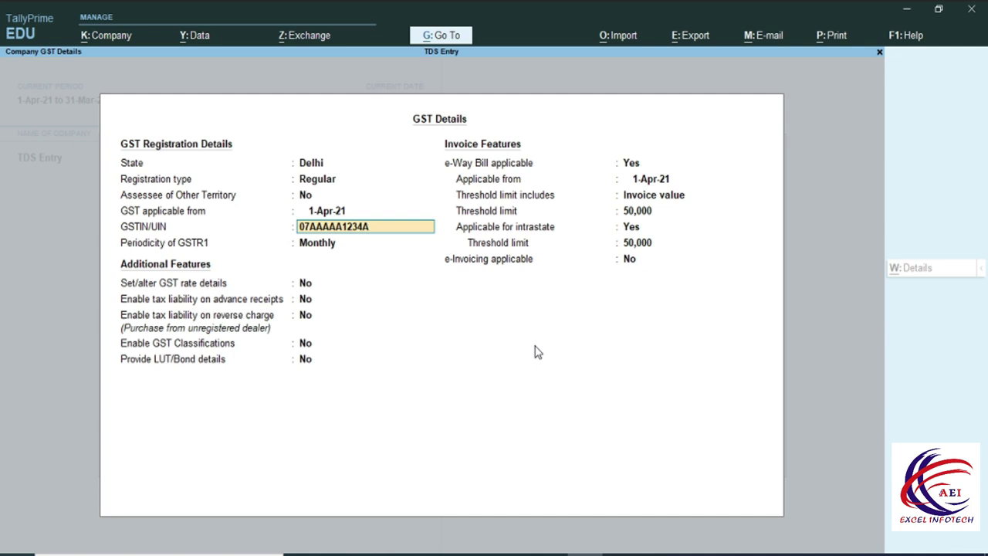
pyautogui.press('Return')
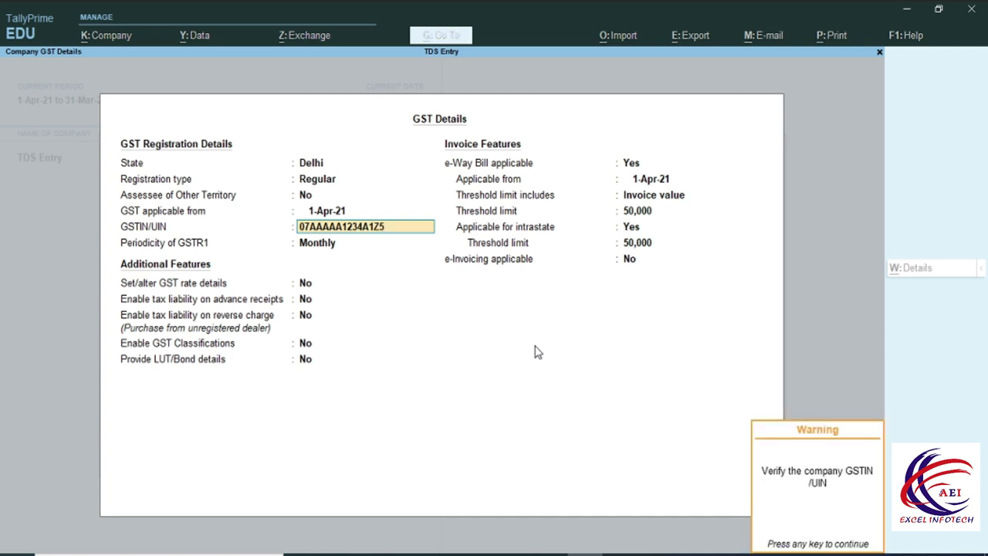
pyautogui.press('Return')
pyautogui.press('Return')
pyautogui.press('Return')
pyautogui.press('Return')
pyautogui.hotkey('ctrl', 'a')
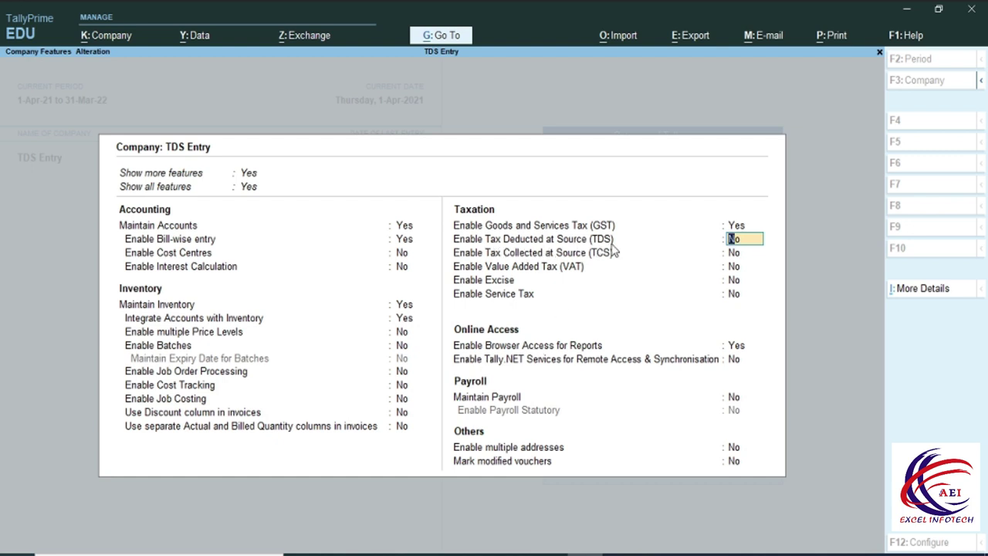
# Enable TDS and enter the company's TAN in the deductor details.
pyautogui.write('y')
pyautogui.press('Return')
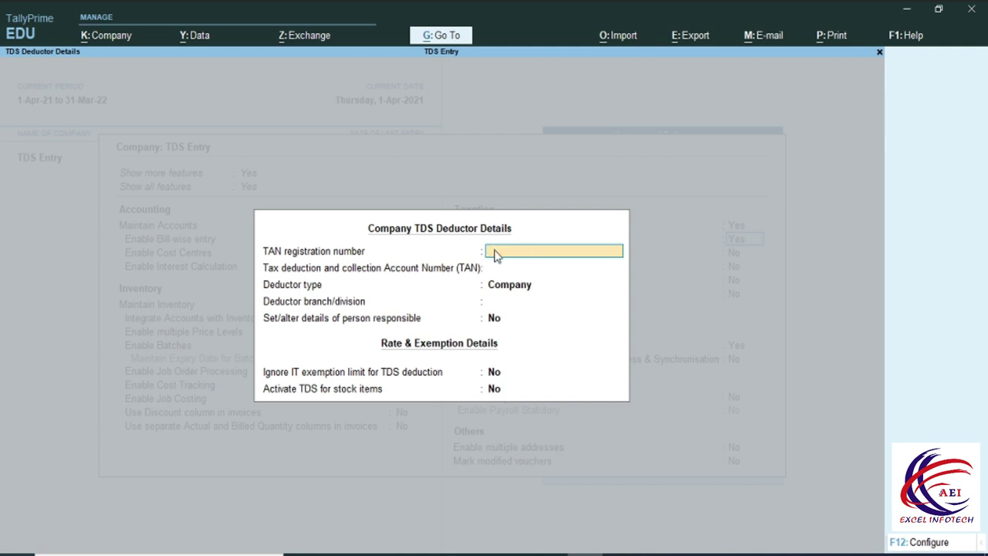
pyautogui.write('VINO99999')
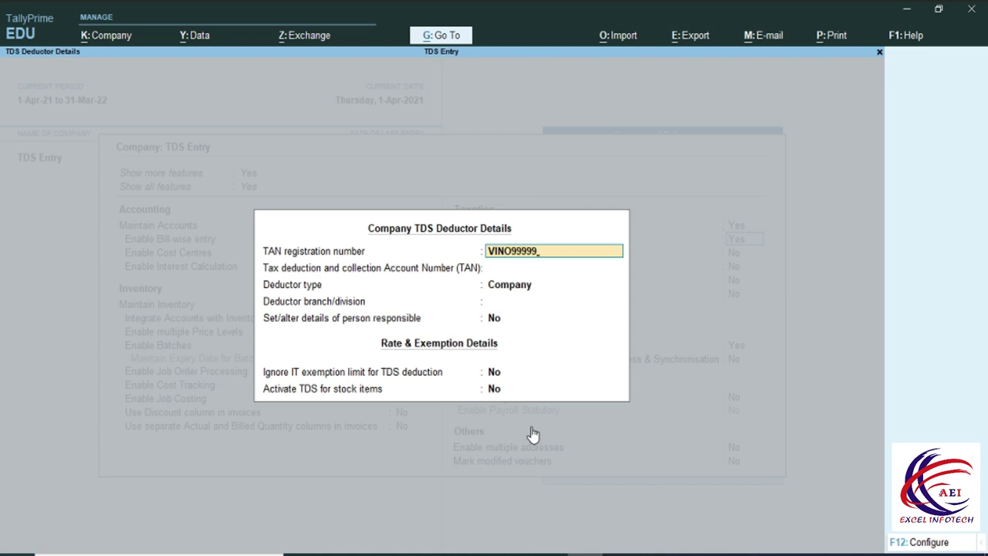
pyautogui.write('D')
pyautogui.press('Return')
pyautogui.press('Return')
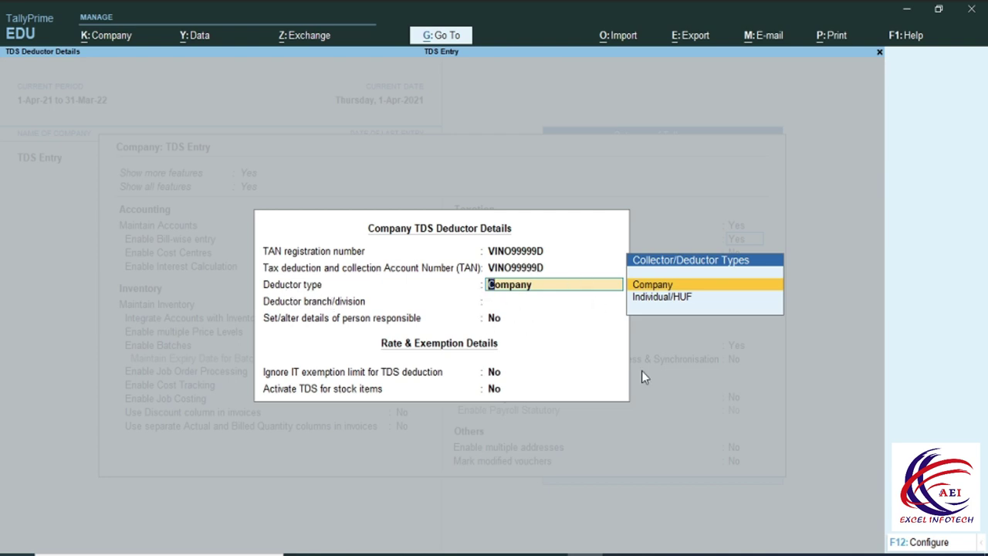
# Choose Company as deductor type and turn on person-responsible details.
pyautogui.click(659, 285)
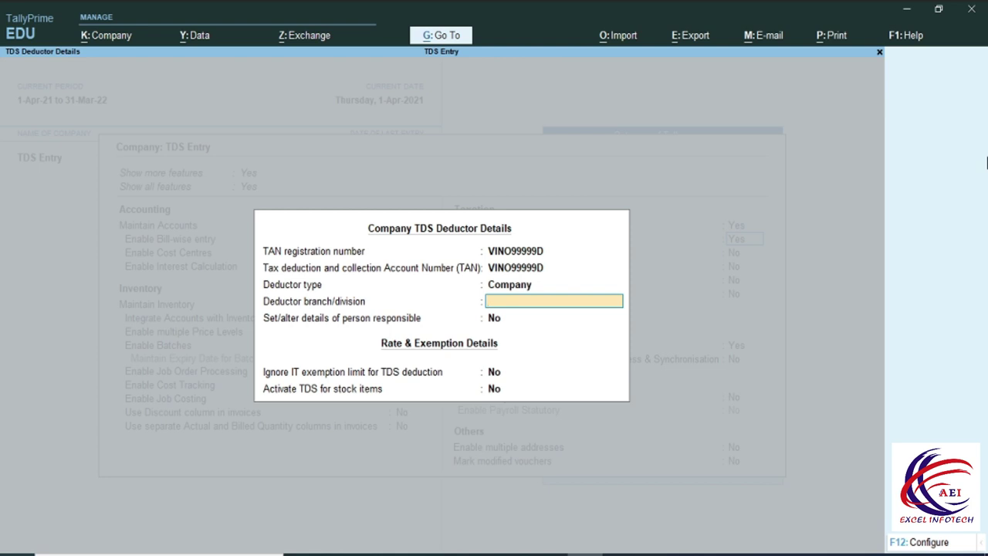
pyautogui.press('Return')
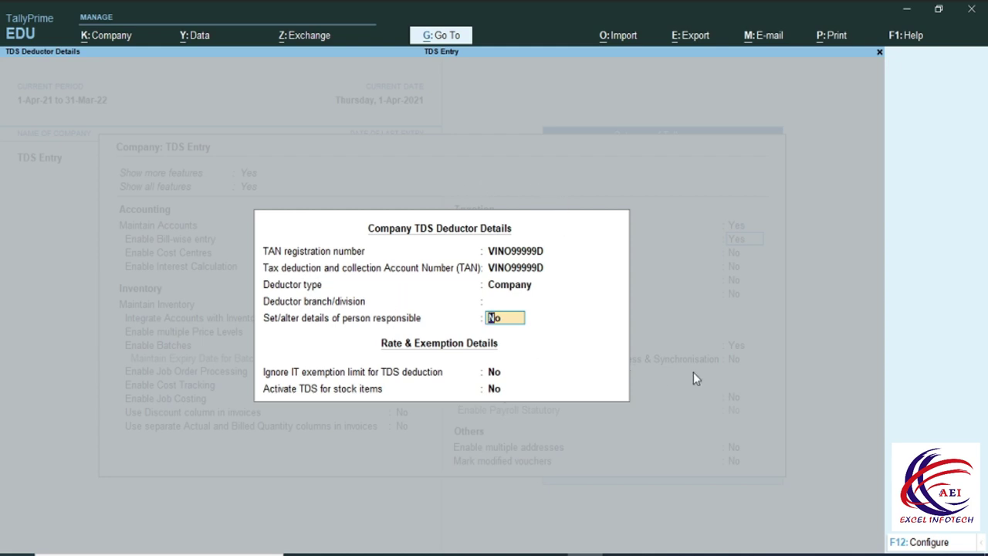
pyautogui.write('y')
pyautogui.press('Return')
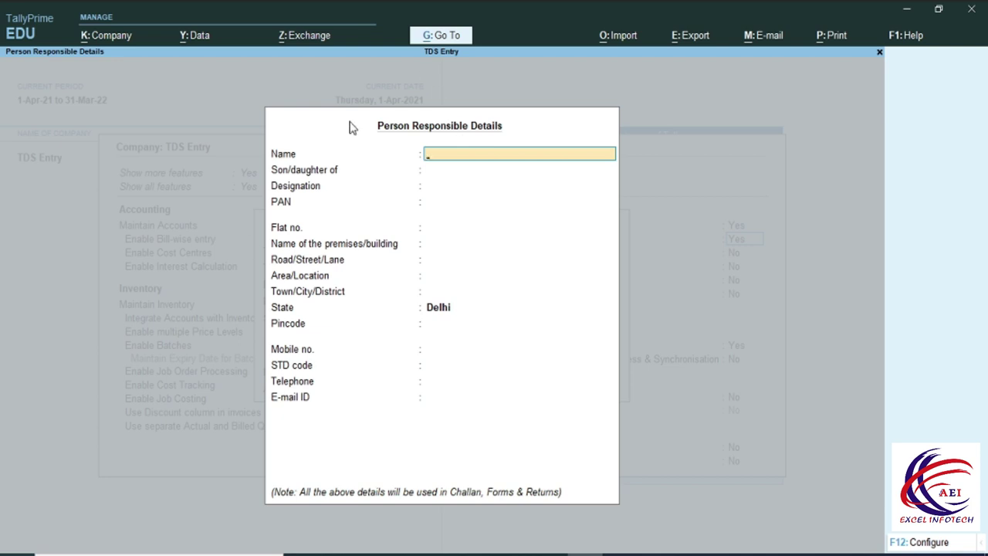
# Enter the responsible person's name, father's name, designation Manager and PAN.
pyautogui.press('Return')
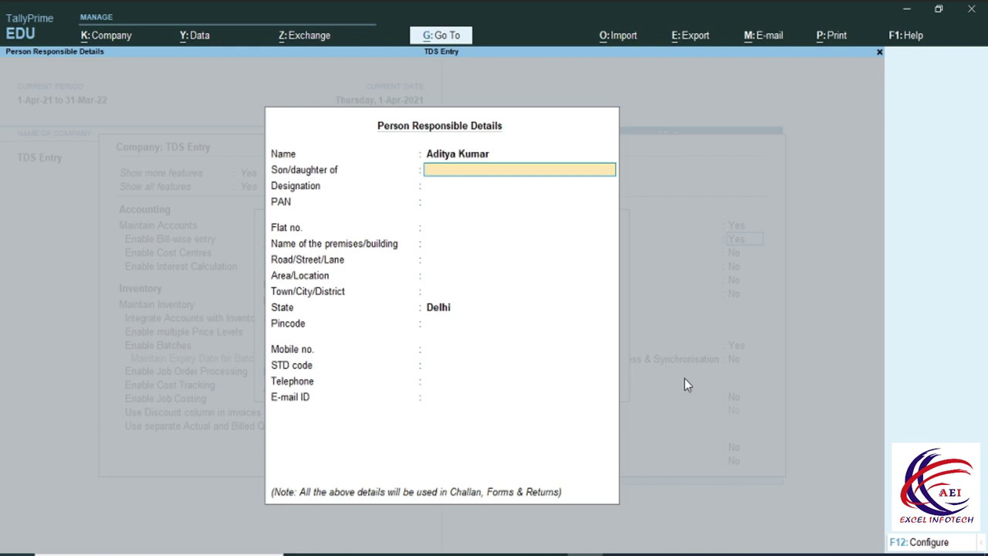
pyautogui.press('Return')
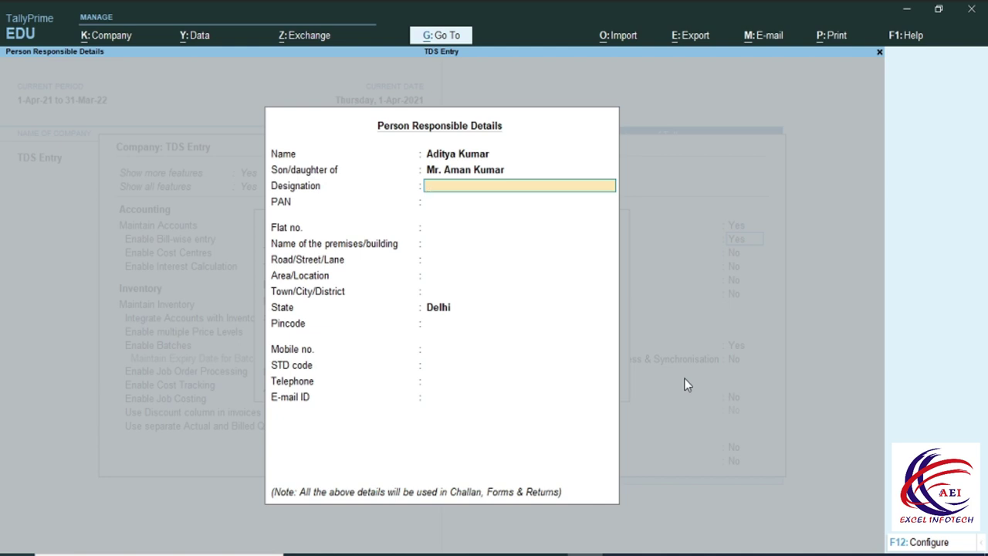
pyautogui.write('Manager')
pyautogui.press('Return')
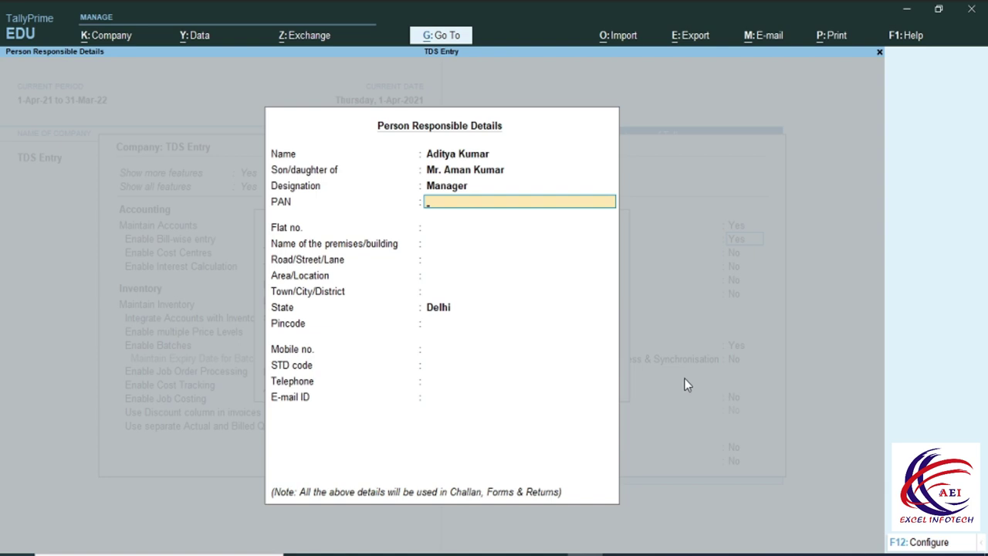
pyautogui.write('AAAAD1234A')
pyautogui.press('Return')
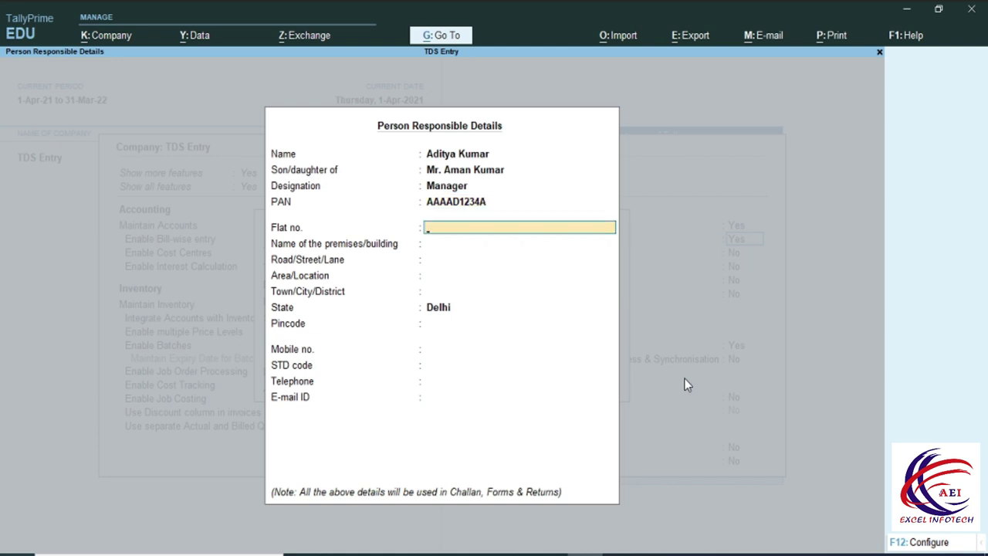
# Fill in the responsible person's address, pin code and mobile number.
pyautogui.write('12')
pyautogui.press('Return')
pyautogui.press('Return')
pyautogui.write('2nd Flo')
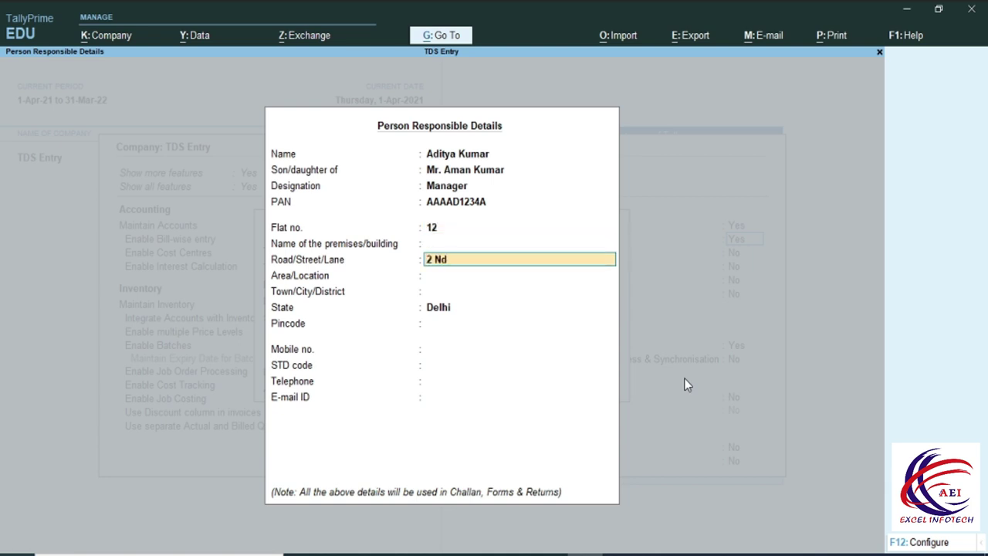
pyautogui.press('BackSpace')
pyautogui.press('BackSpace')
pyautogui.press('BackSpace')
pyautogui.press('BackSpace')
pyautogui.press('BackSpace')
pyautogui.press('BackSpace')
pyautogui.press('BackSpace')
pyautogui.press('BackSpace')
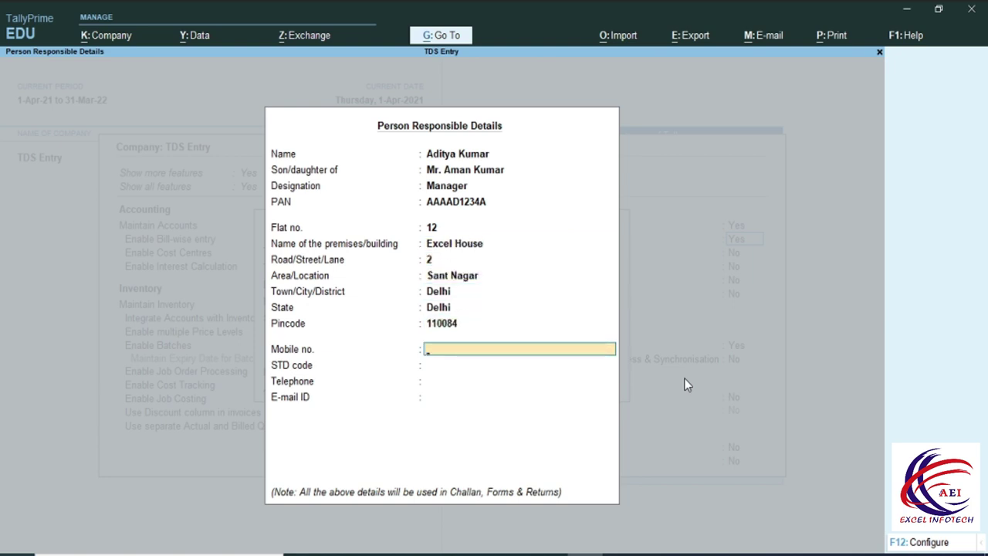
pyautogui.press('Return')
# Add STD code 011, the telephone number and e-mail, then save the details.
pyautogui.write('011')
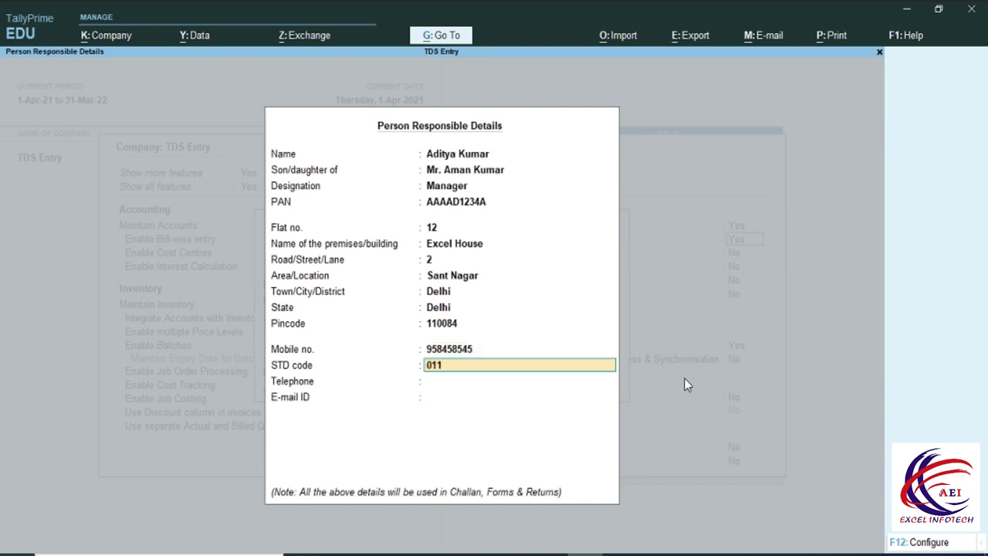
pyautogui.press('Return')
pyautogui.write('2')
pyautogui.press('BackSpace')
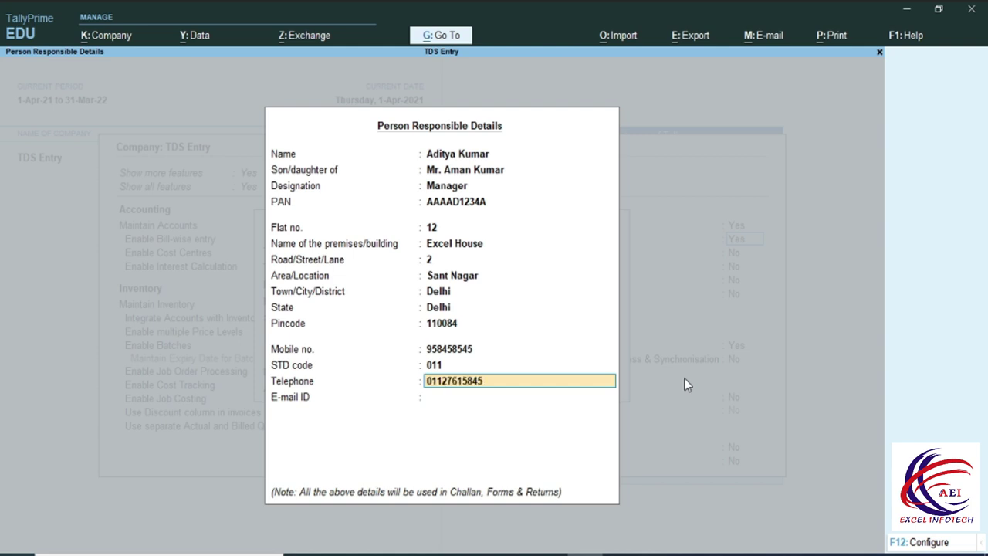
pyautogui.press('Return')
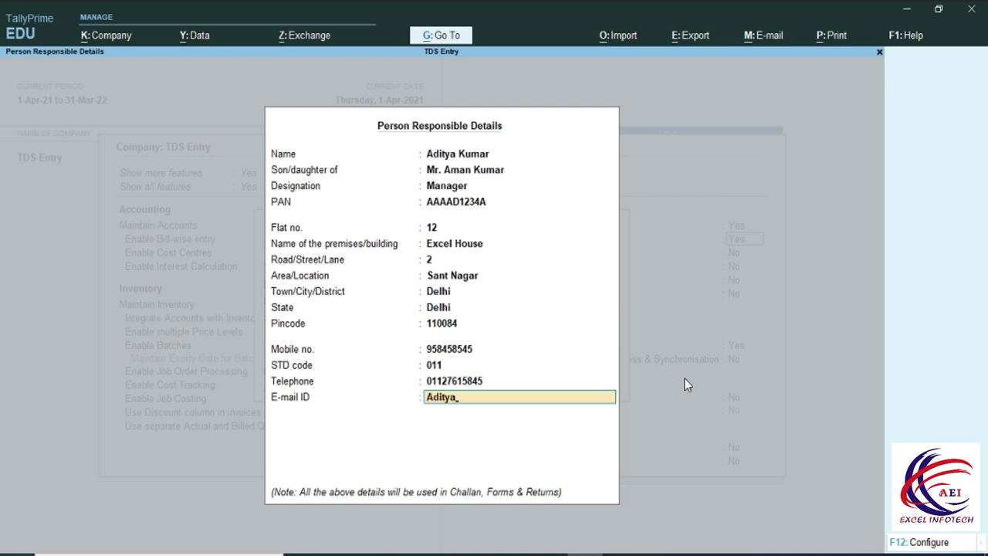
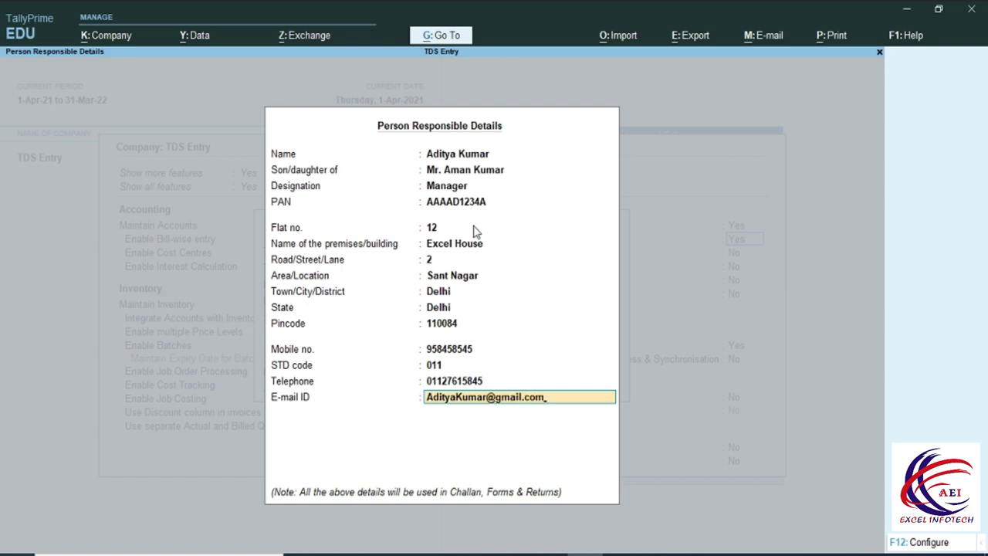
pyautogui.press('Return')
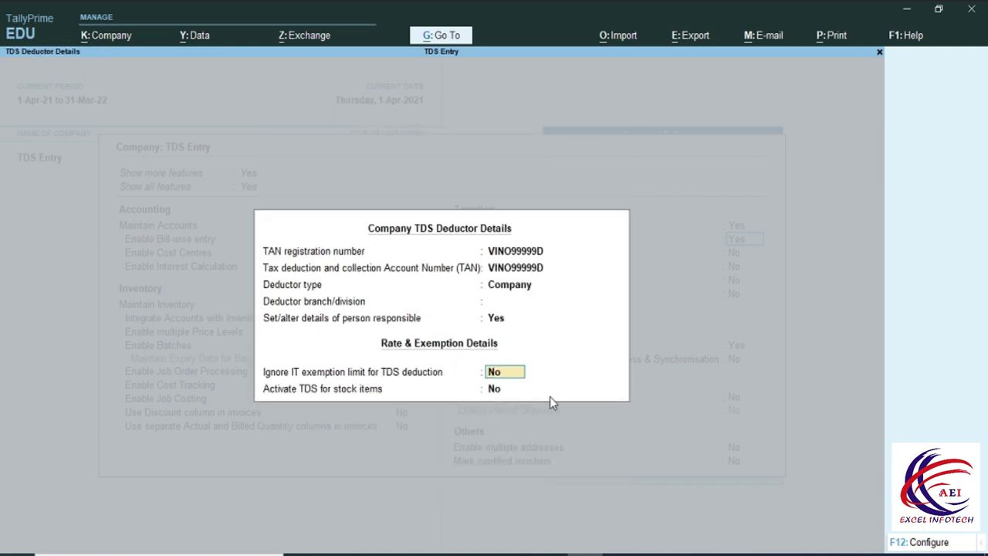
# Keep the exemption limit at No and finish the company features form.
pyautogui.press('Return')
pyautogui.press('Return')
pyautogui.press('Return')
pyautogui.press('Return')
pyautogui.press('Return')
pyautogui.press('Return')
pyautogui.press('Return')
pyautogui.press('Return')
pyautogui.press('Return')
pyautogui.press('Return')
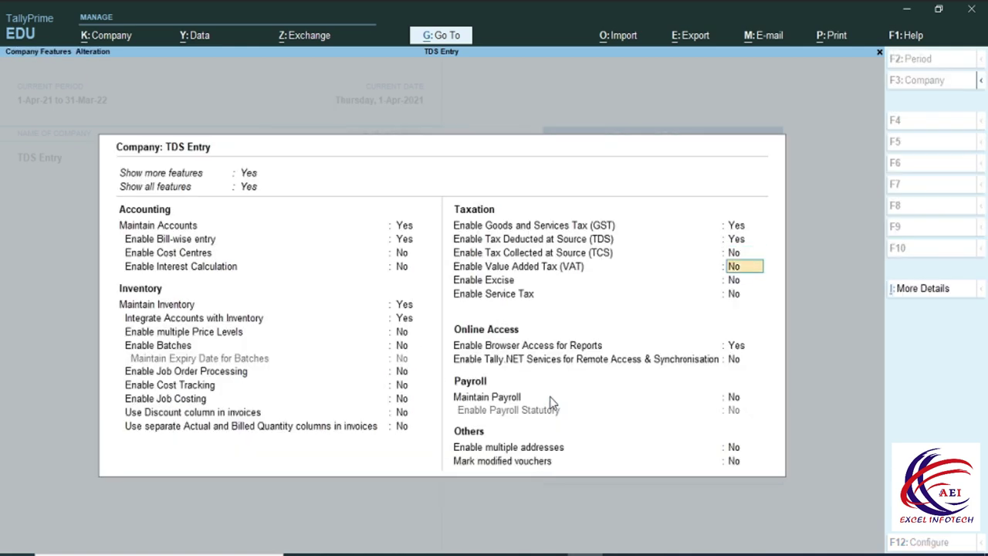
pyautogui.press('Return')
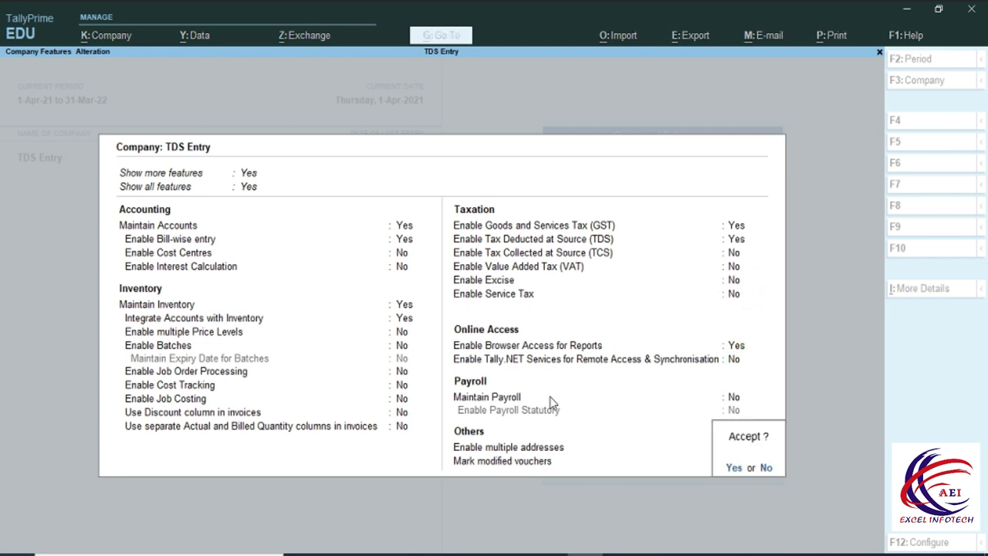
pyautogui.press('Return')
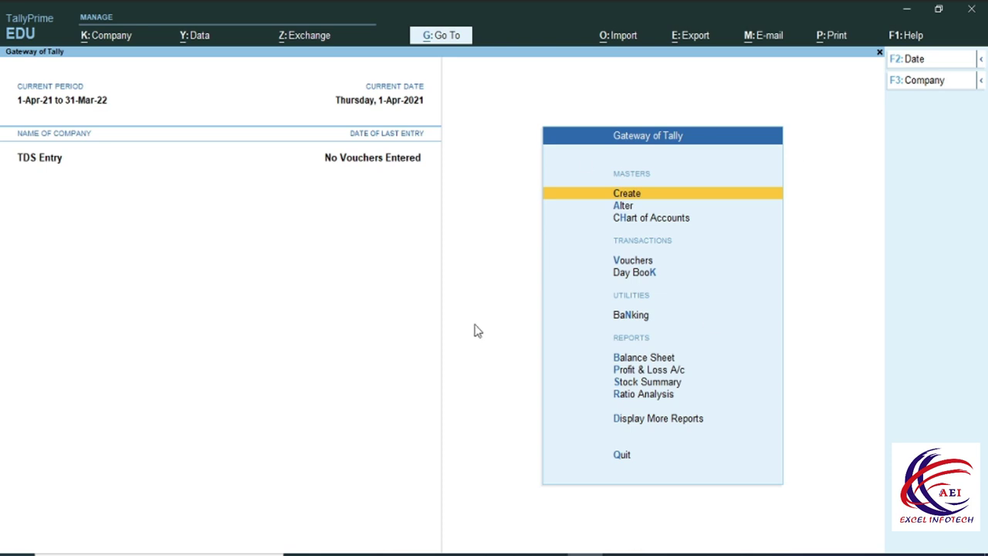
# Start a new ledger and bring up the TDS.docx rate table in Word.
pyautogui.click(636, 195)
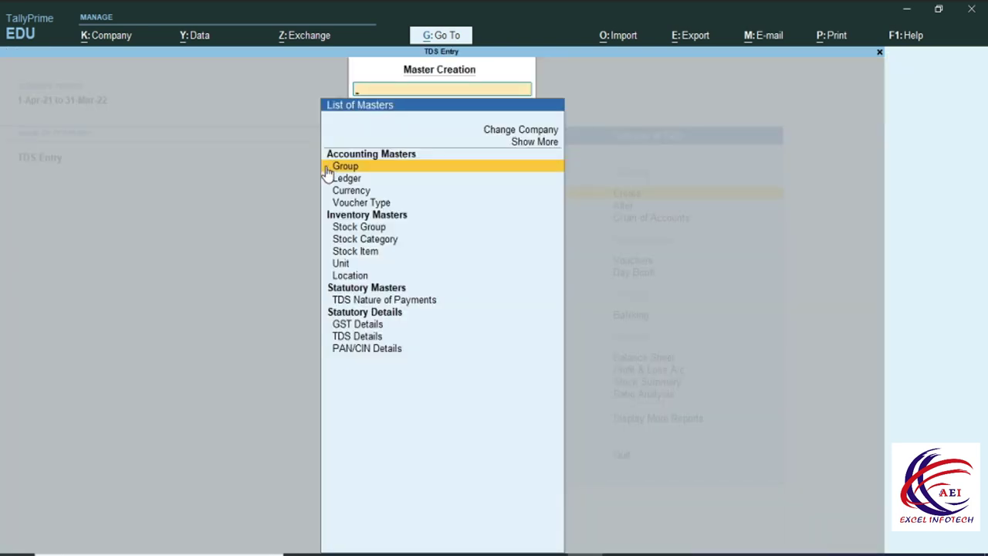
pyautogui.click(357, 181)
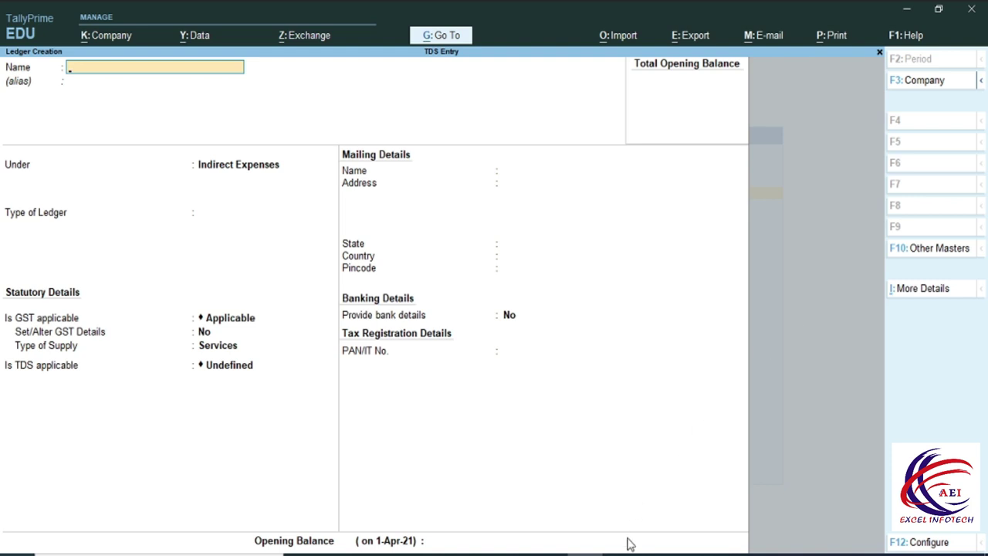
pyautogui.hotkey('alt', 'Tab')
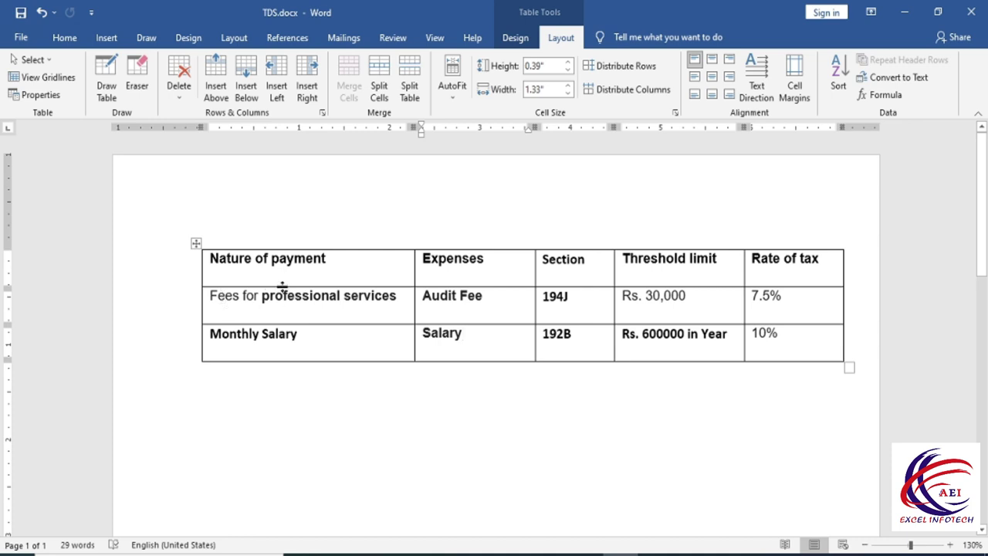
# Review the Fees for professional services and Monthly Salary rows and their rates in Word.
pyautogui.press('Down')
pyautogui.moveTo(223, 300); pyautogui.dragTo(370, 301)
pyautogui.moveTo(308, 347); pyautogui.dragTo(229, 348)
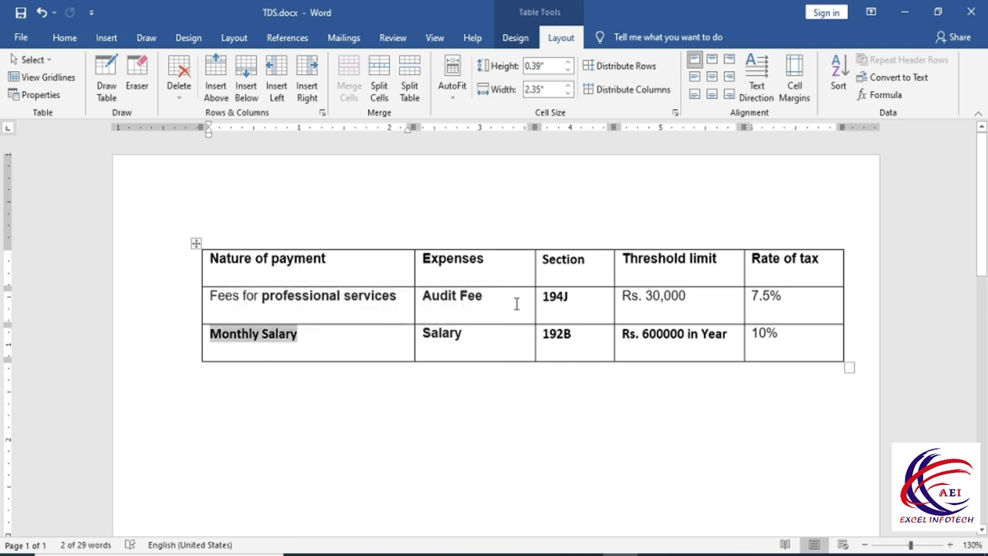
pyautogui.click(449, 332)
pyautogui.click(560, 266)
pyautogui.click(560, 313)
pyautogui.click(561, 335)
pyautogui.click(667, 266)
pyautogui.click(668, 306)
pyautogui.click(789, 263)
pyautogui.click(792, 346)
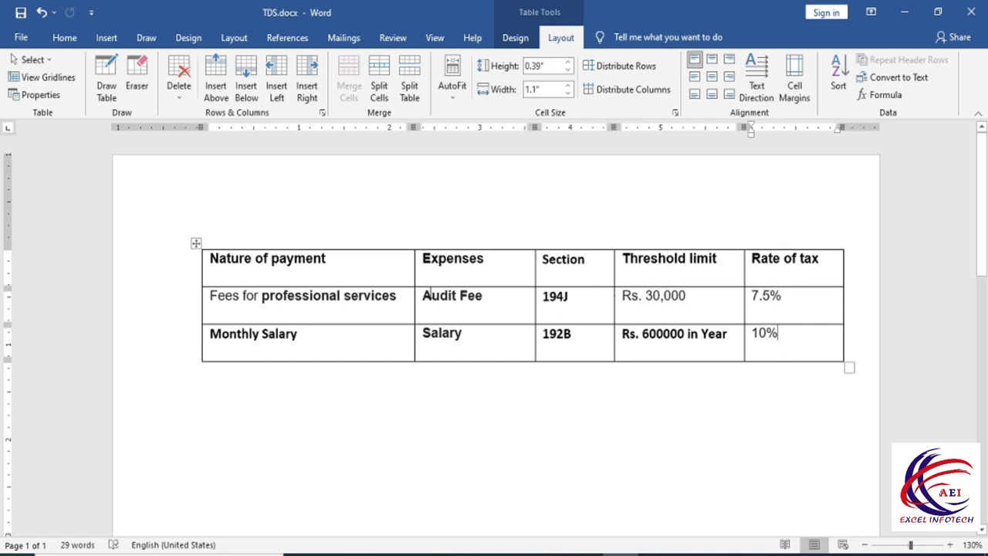
pyautogui.click(465, 333)
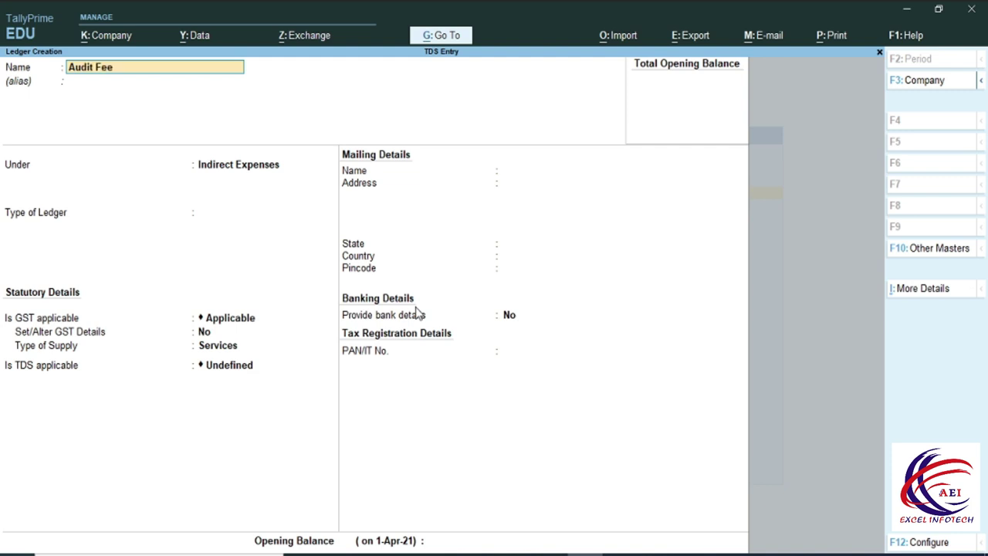
# Create Audit Fee under Indirect Expenses, type Not Applicable, GST for Services, TDS Applicable.
pyautogui.press('Return')
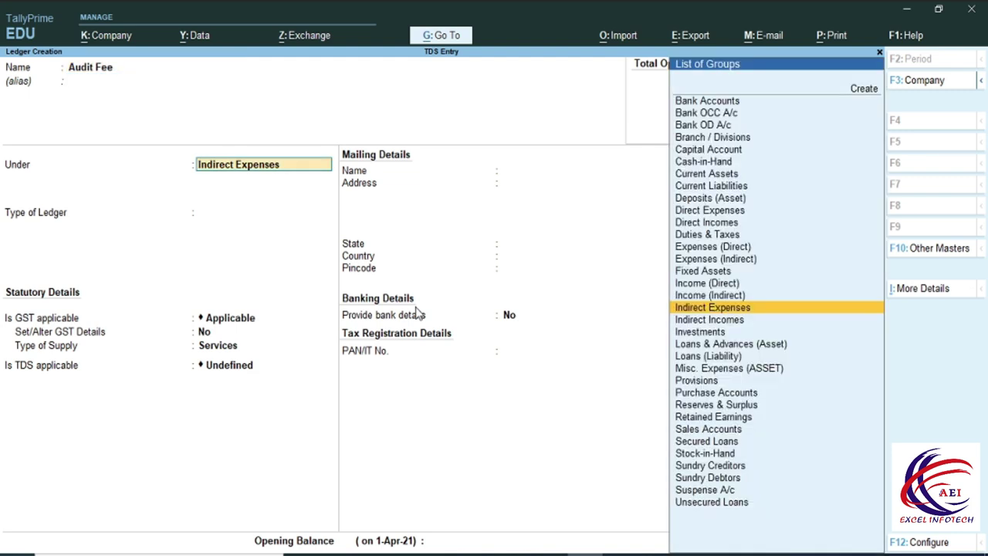
pyautogui.press('Return')
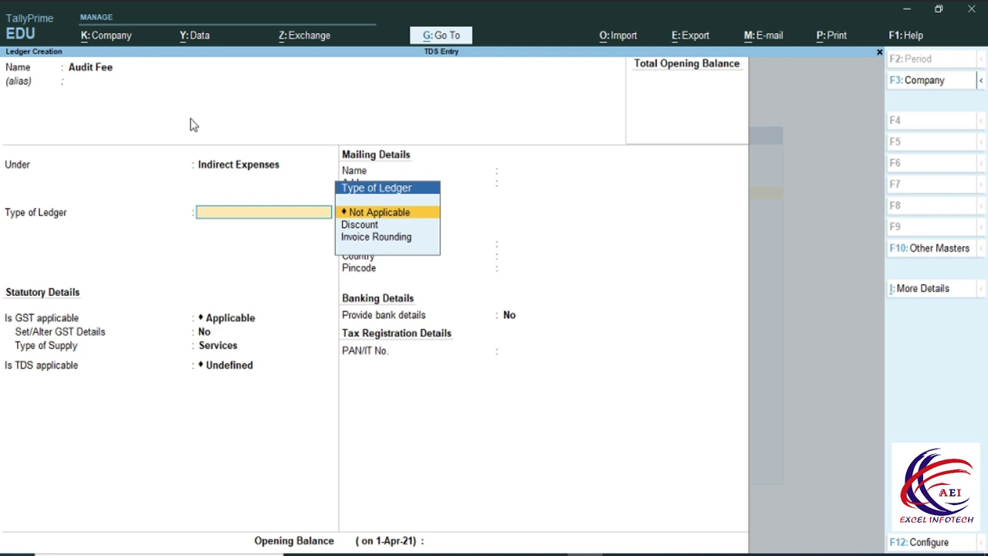
pyautogui.press('Return')
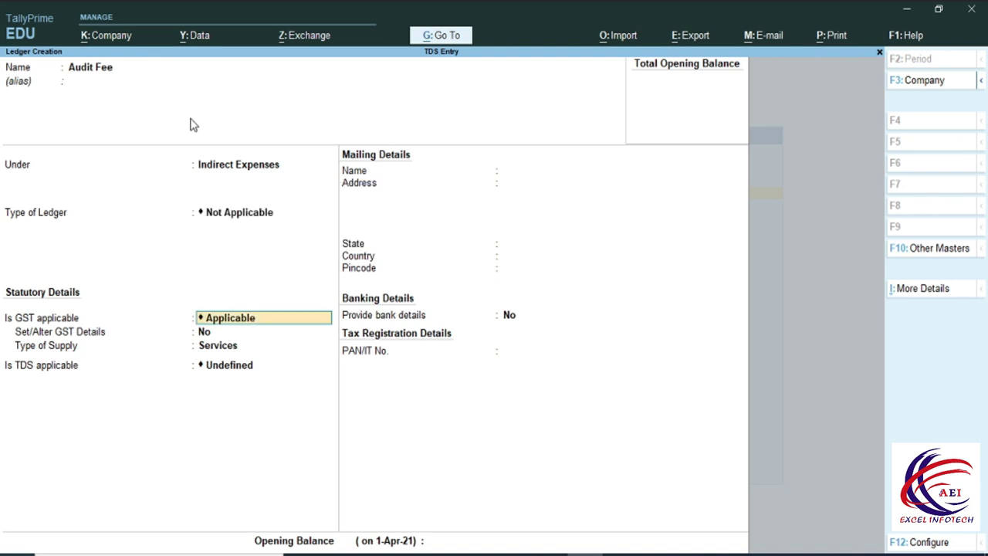
pyautogui.press('Return')
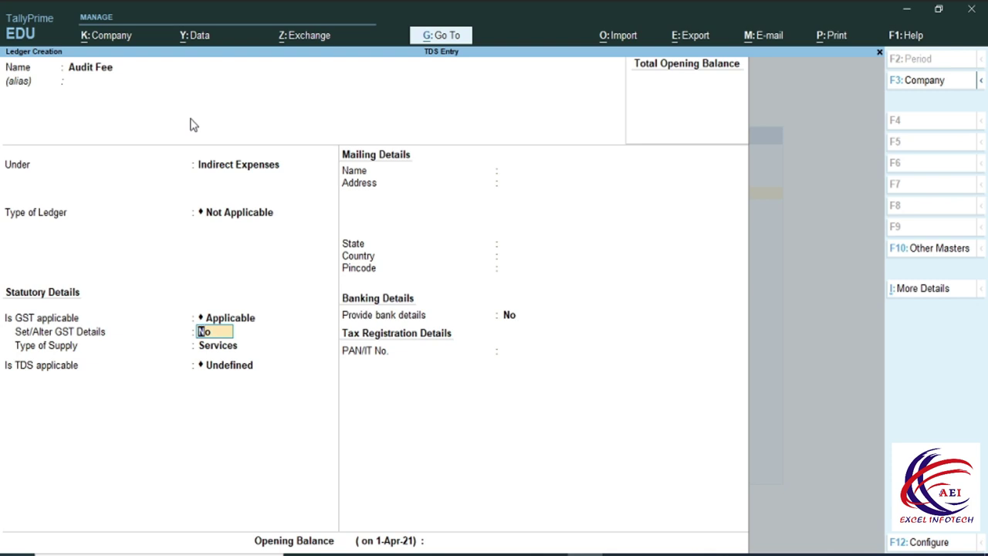
pyautogui.press('Return')
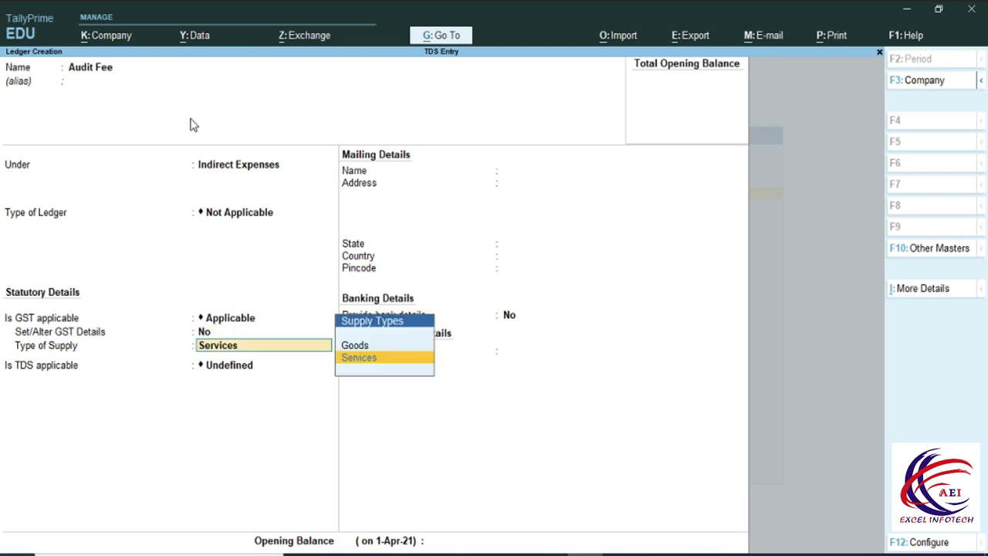
pyautogui.press('Return')
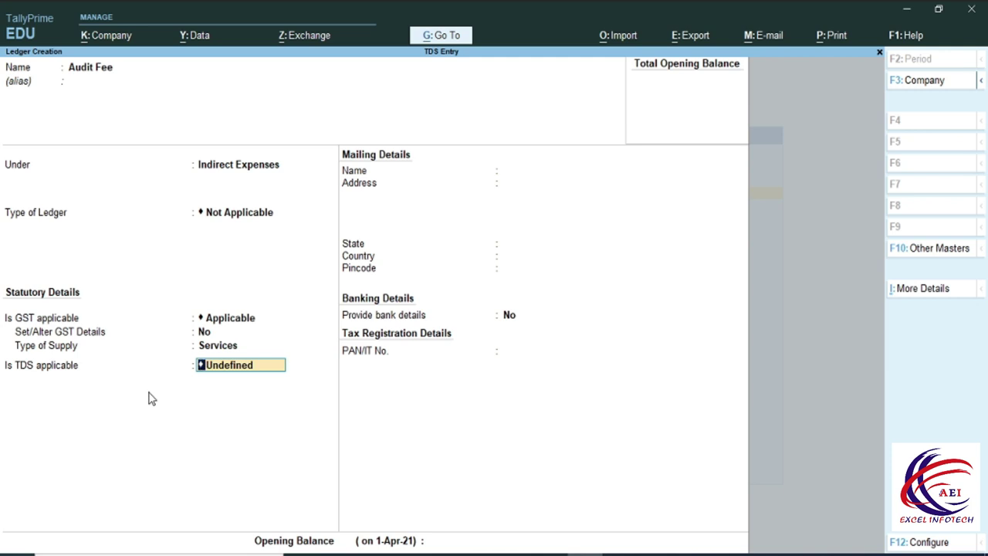
pyautogui.press('space')
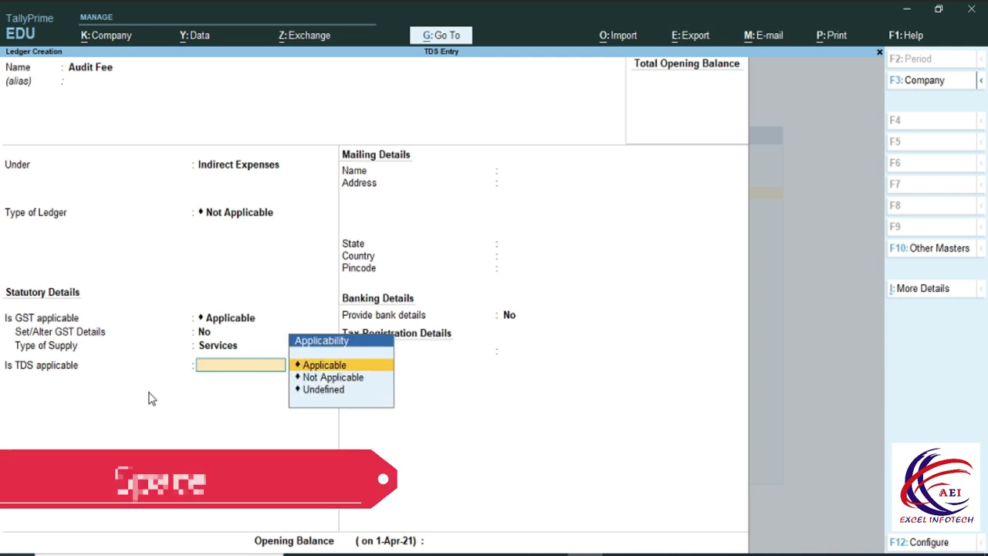
pyautogui.press('Return')
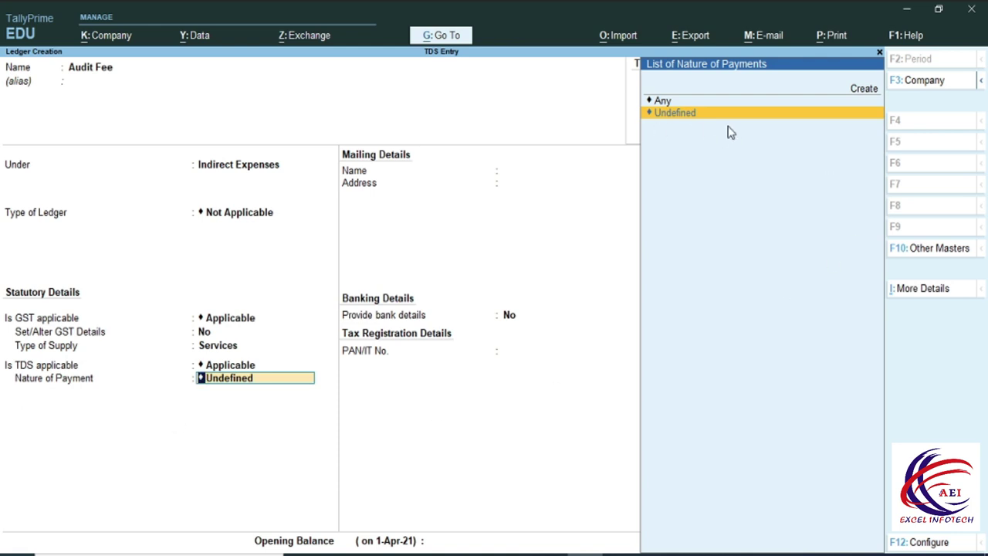
pyautogui.click(864, 89)
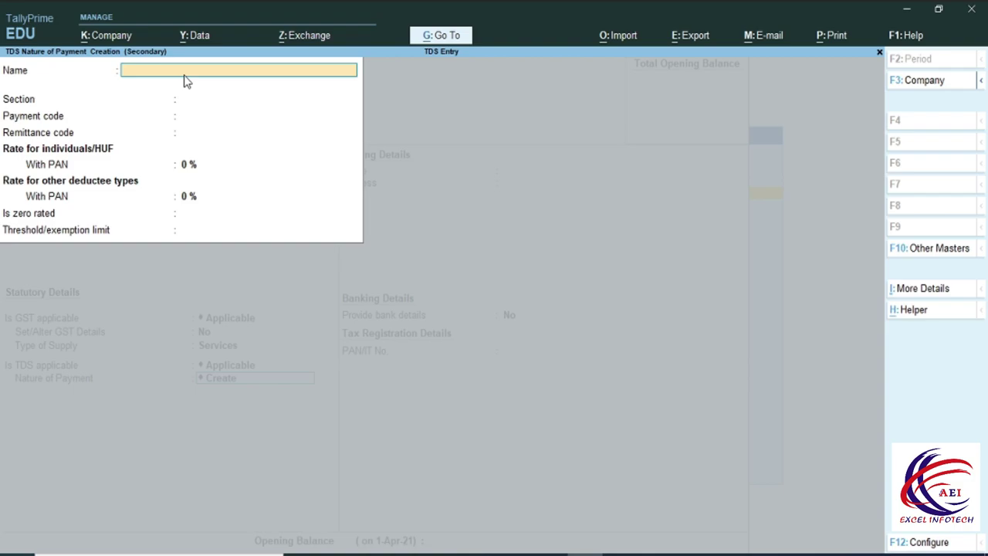
# Name the nature of payment 'Fees for professional services', copied from the Word table.
pyautogui.hotkey('alt', 'Tab')
pyautogui.moveTo(400, 299); pyautogui.dragTo(210, 298)
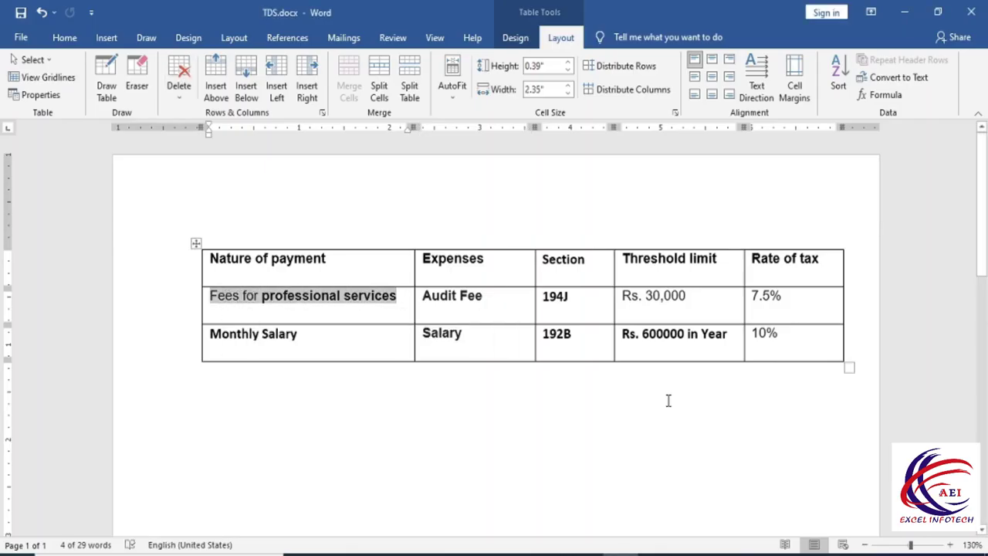
pyautogui.hotkey('alt', 'Tab')
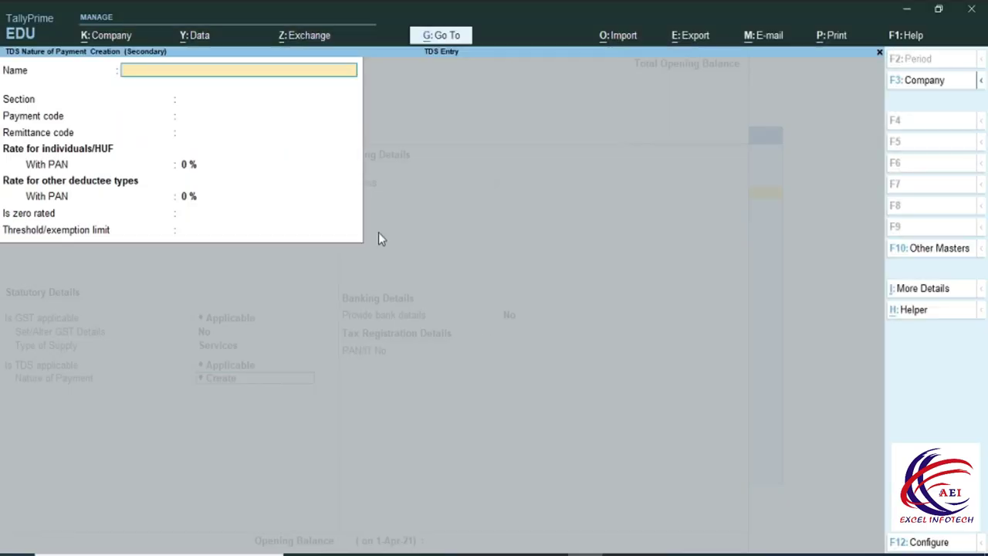
pyautogui.hotkey('ctrl', 'alt', 'v')
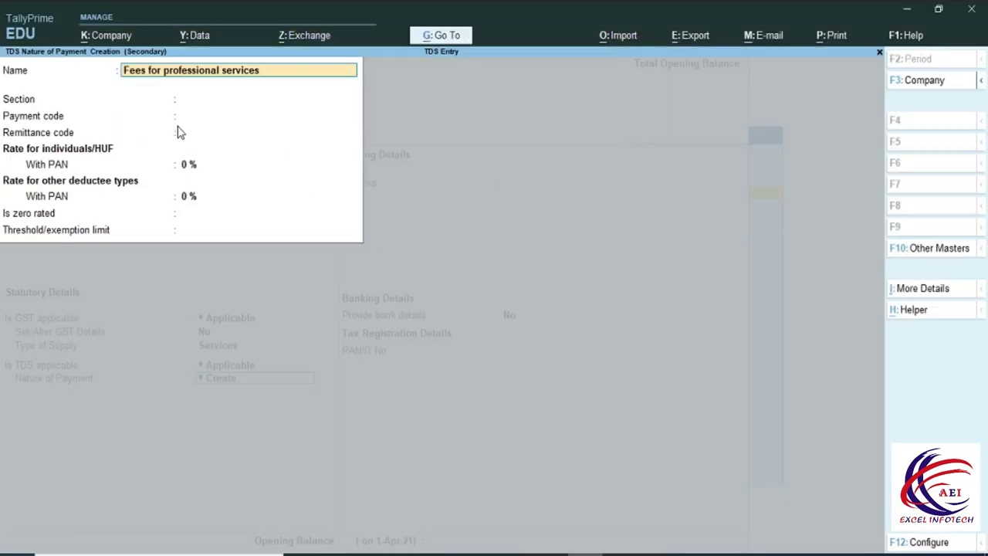
pyautogui.press('Return')
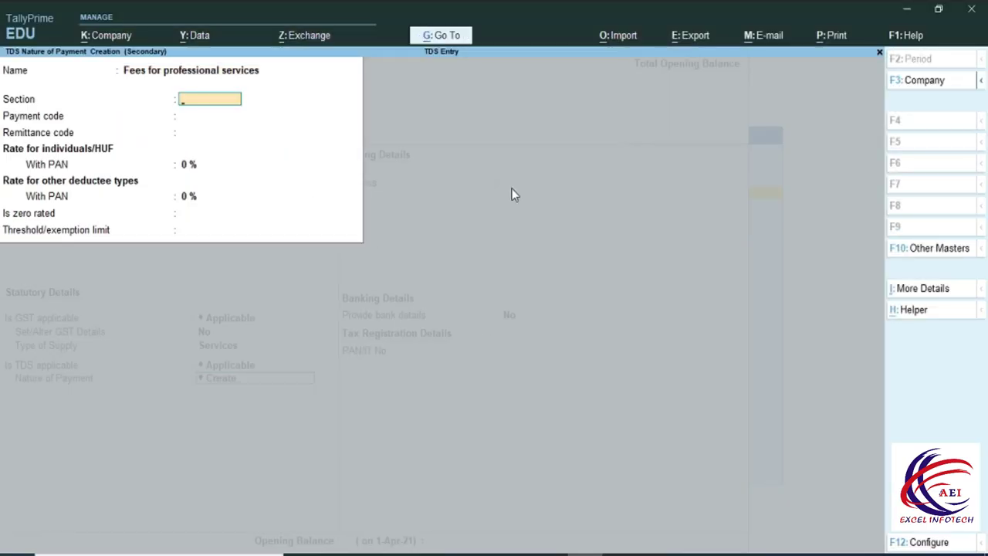
# Set section 194J and payment code 94, leaving the remittance code blank.
pyautogui.hotkey('alt', 'Tab')
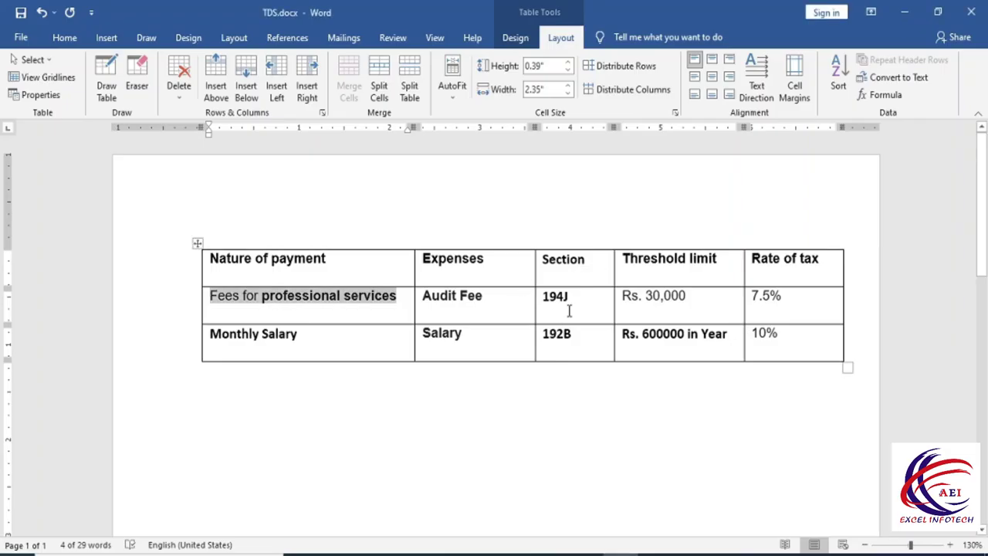
pyautogui.moveTo(570, 298); pyautogui.dragTo(542, 298)
pyautogui.hotkey('ctrl', 'c')
pyautogui.hotkey('alt', 'Tab')
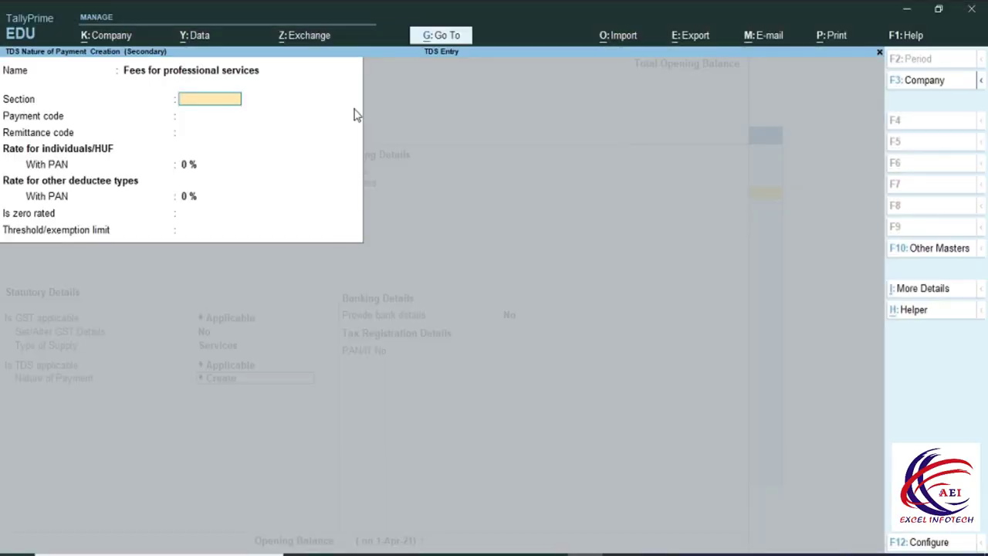
pyautogui.hotkey('ctrl', 'v')
pyautogui.press('Return')
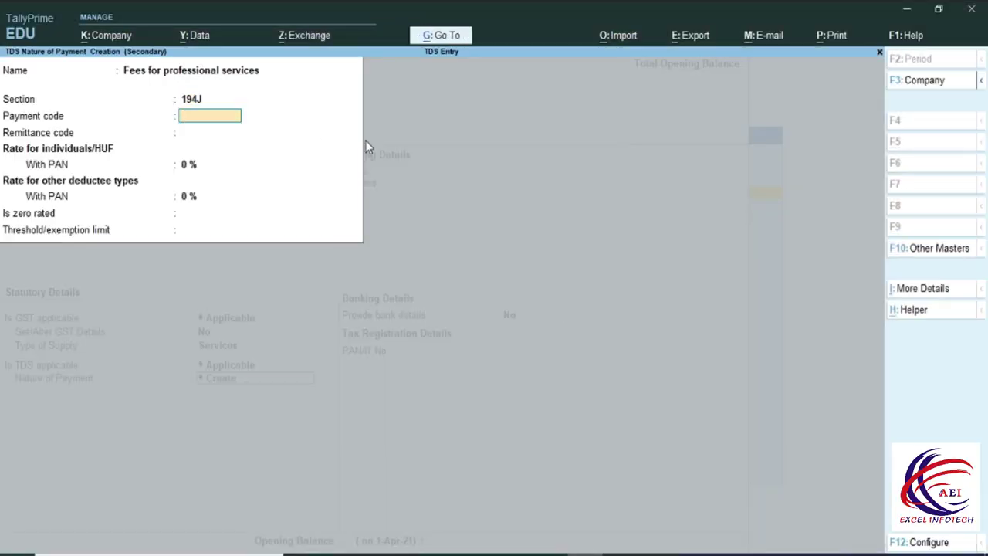
pyautogui.write('94')
pyautogui.press('Return')
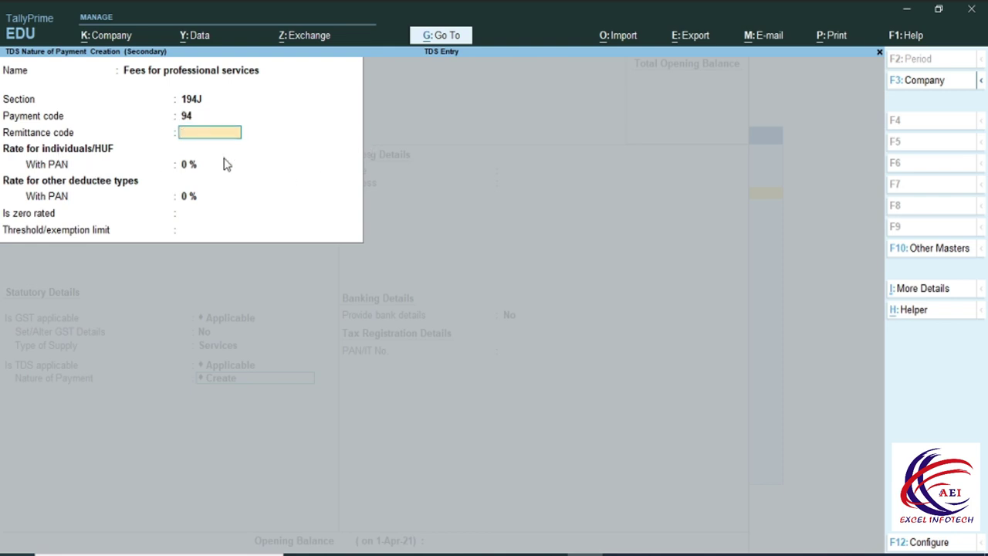
pyautogui.press('Return')
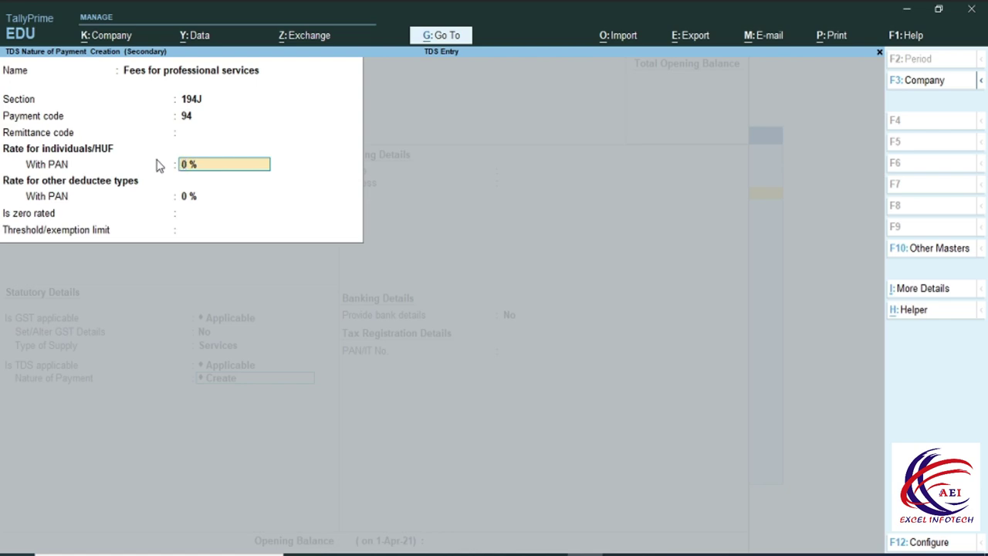
# Set 7.50% rates and a 30,000 threshold, then save the nature of payment.
pyautogui.hotkey('alt', 'Tab')
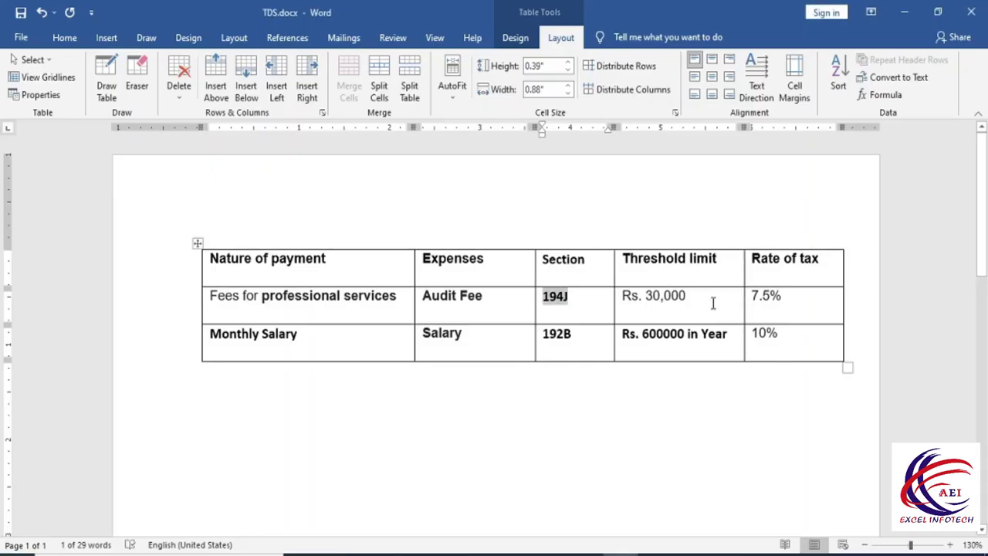
pyautogui.hotkey('alt', 'Tab')
pyautogui.write('7')
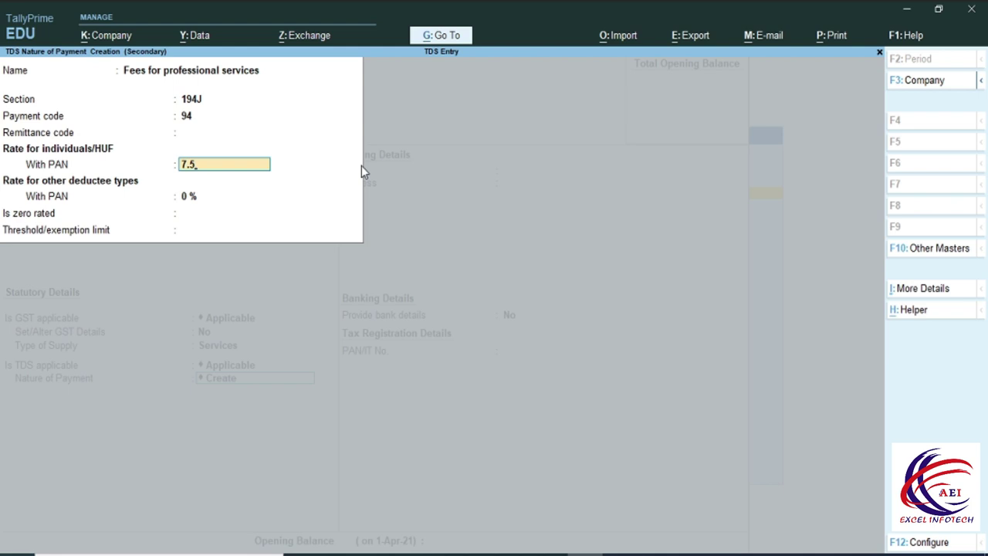
pyautogui.press('Return')
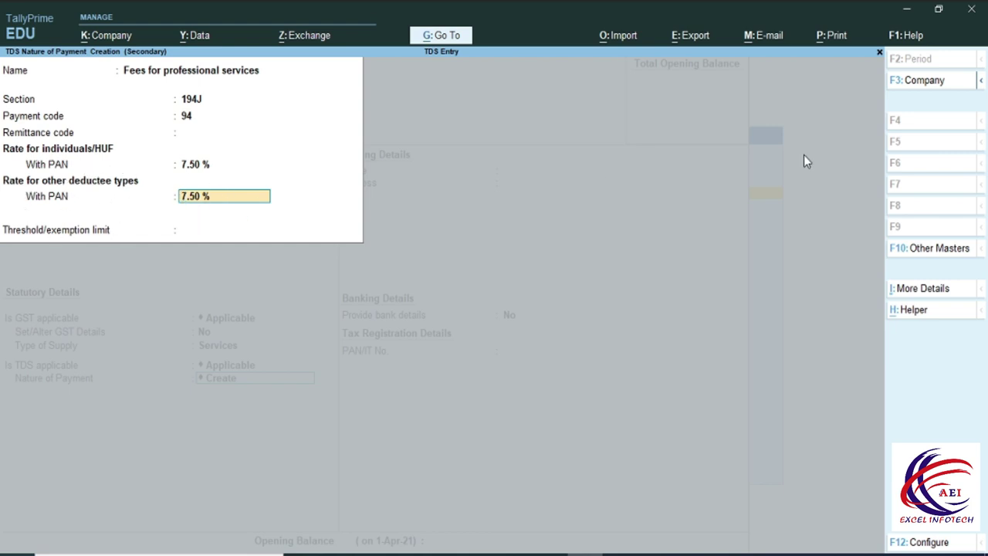
pyautogui.press('Return')
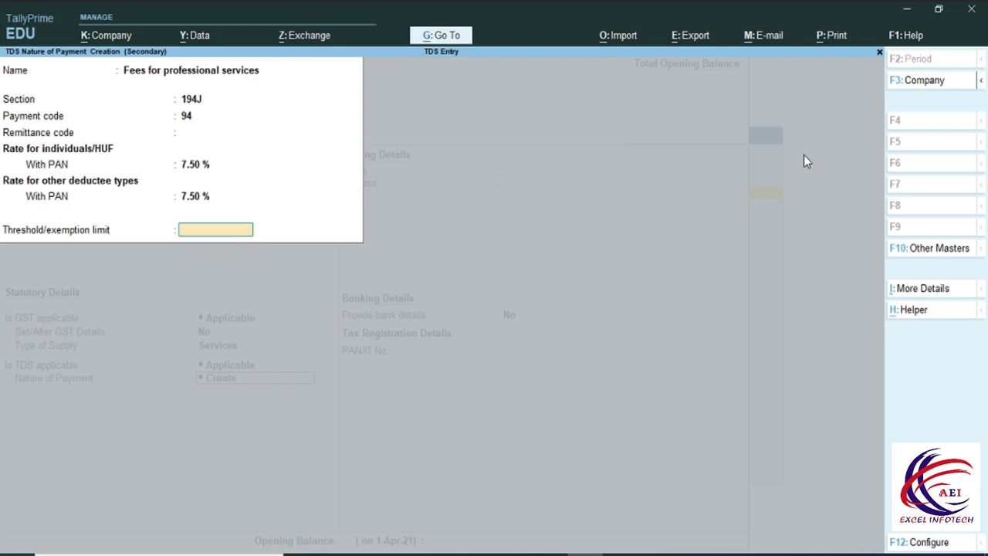
pyautogui.hotkey('alt', 'Tab')
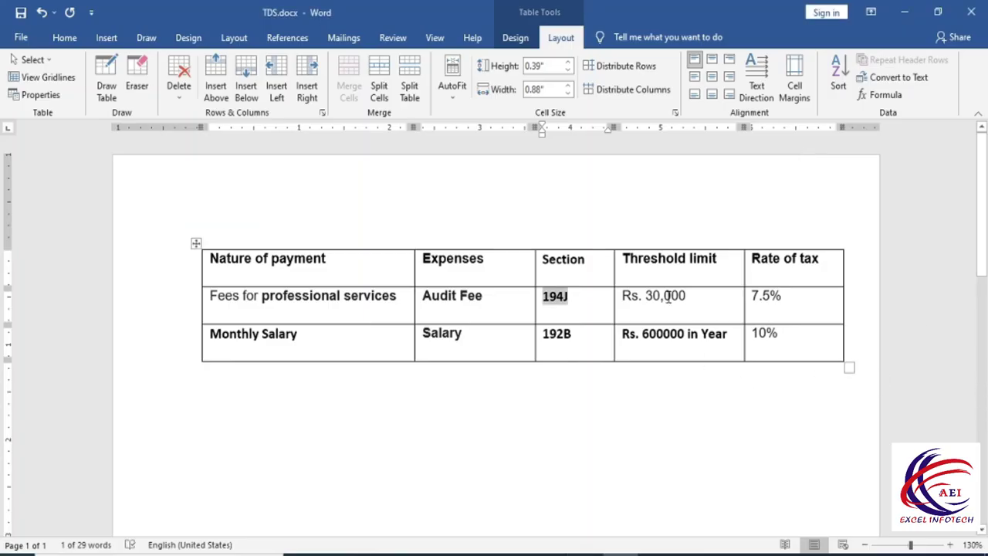
pyautogui.hotkey('alt', 'Tab')
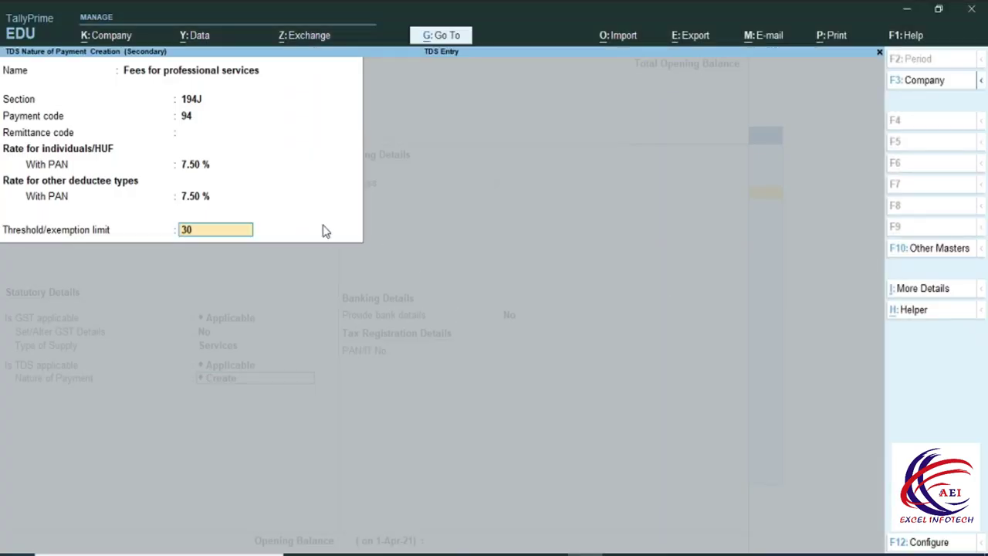
pyautogui.press('Return')
pyautogui.click(324, 230)
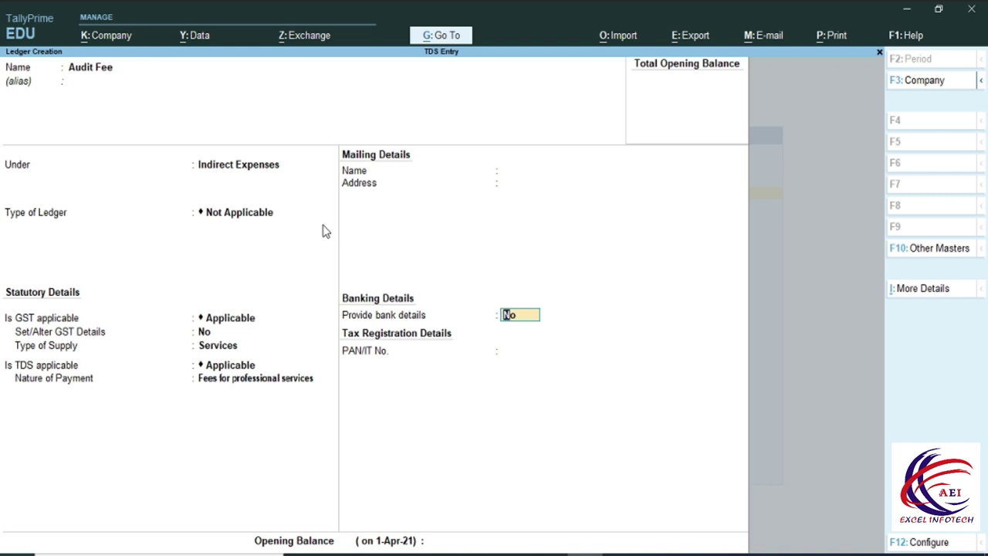
# Finish Audit Fee and set up the Salary ledger under Indirect Expenses for Services.
pyautogui.press('Return')
pyautogui.press('Return')
pyautogui.press('Return')
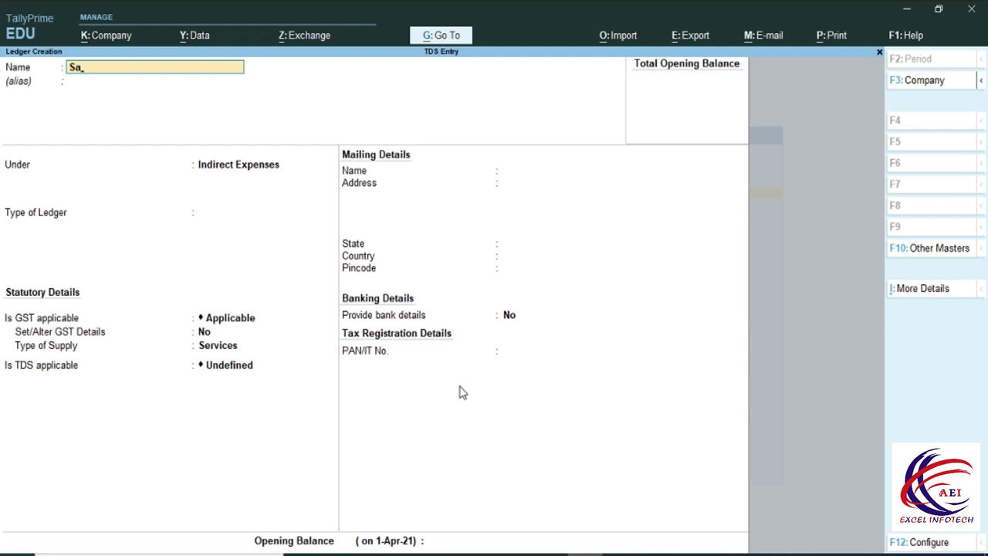
pyautogui.press('Return')
pyautogui.press('Return')
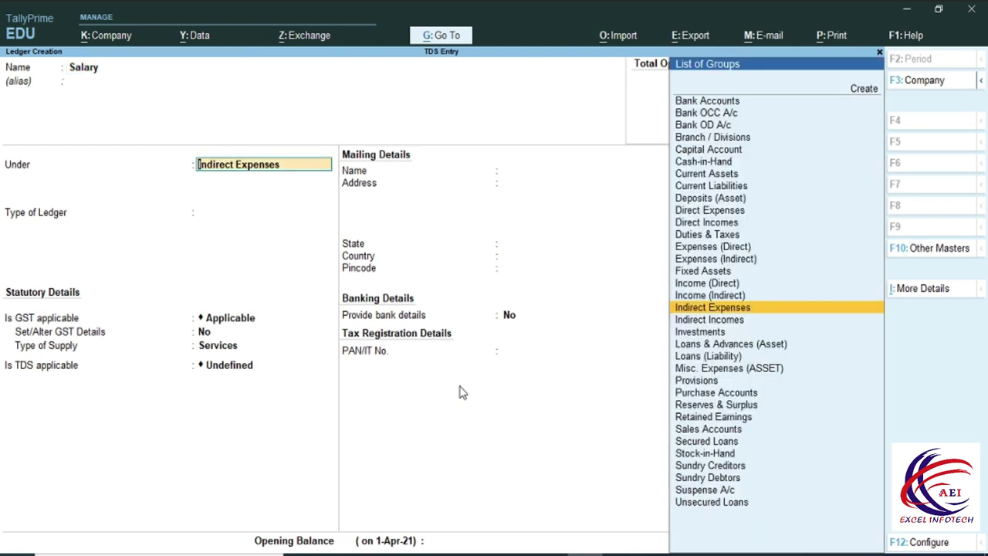
pyautogui.press('Return')
pyautogui.press('Return')
pyautogui.press('Return')
pyautogui.press('Return')
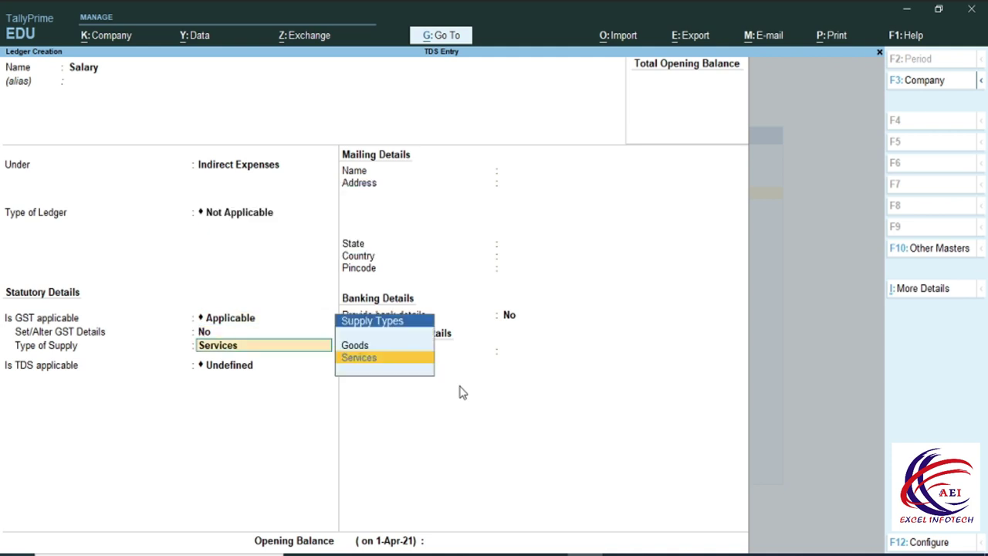
pyautogui.press('Return')
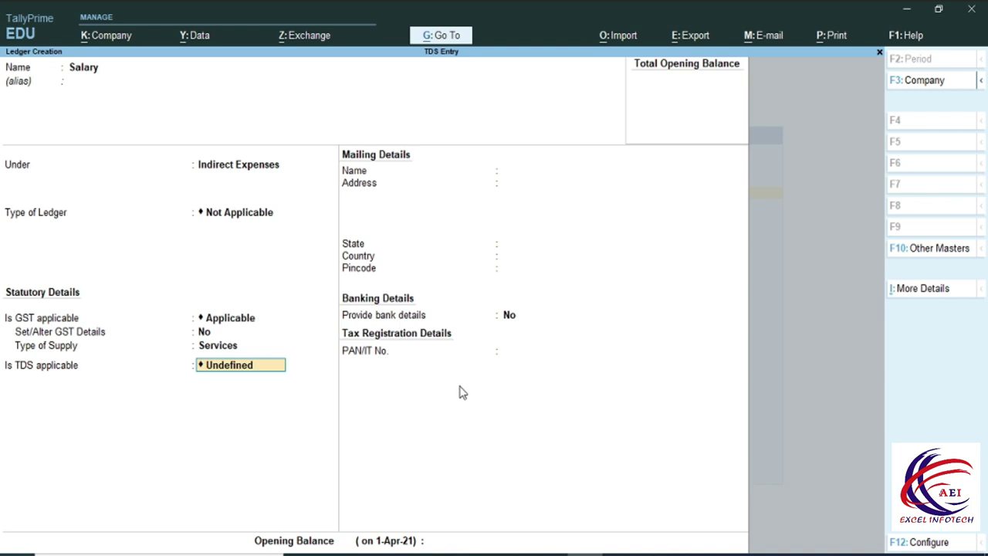
# Mark Salary as TDS Applicable and start a new nature of payment.
pyautogui.press('space')
pyautogui.press('Down')
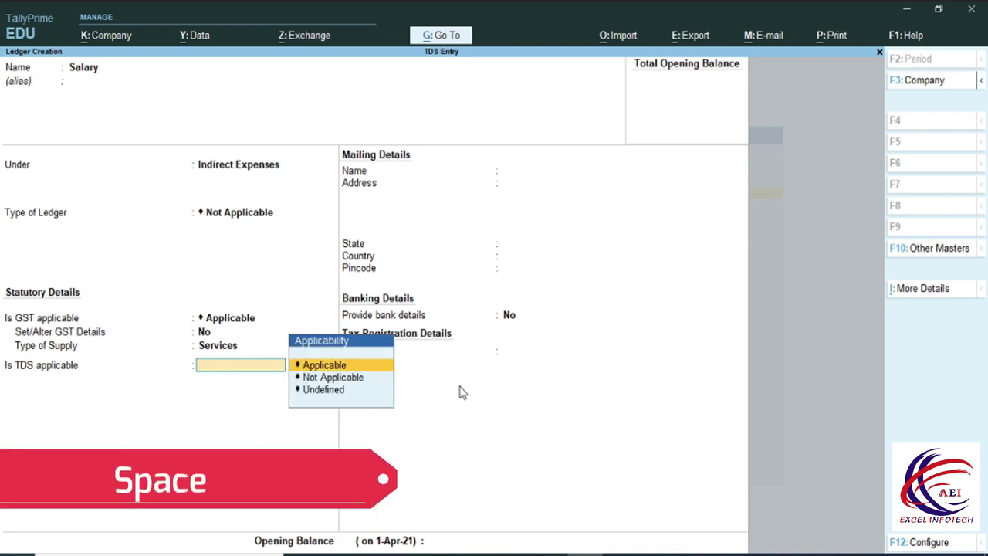
pyautogui.press('Return')
pyautogui.press('Up')
pyautogui.press('Up')
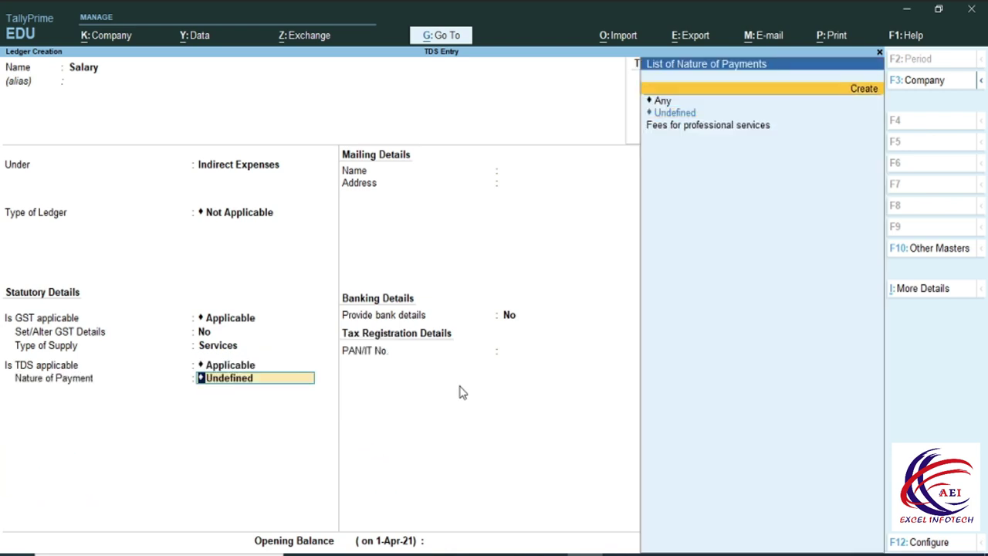
pyautogui.press('Return')
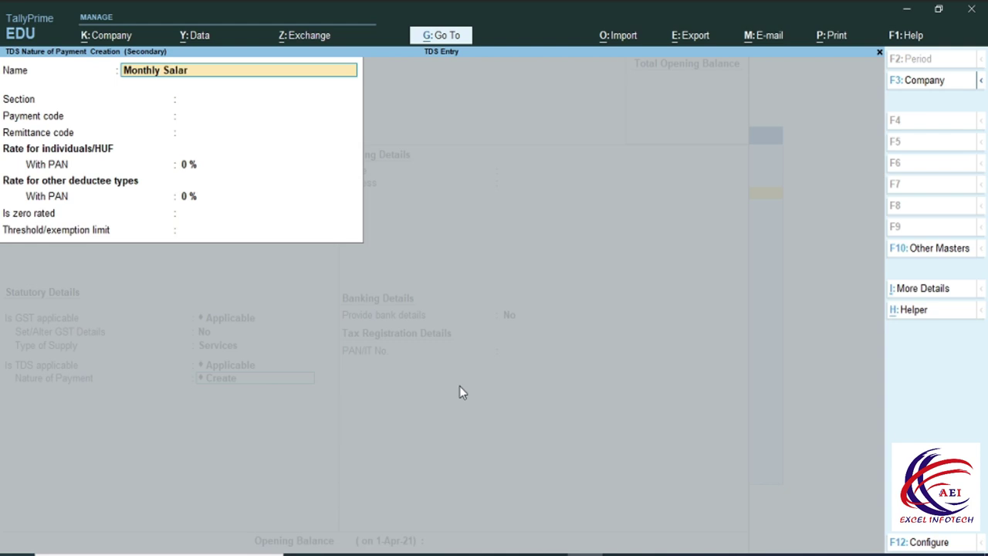
# Give Monthly Salary section 192B, payment code 92 and 10% rates for all deductees.
pyautogui.press('Return')
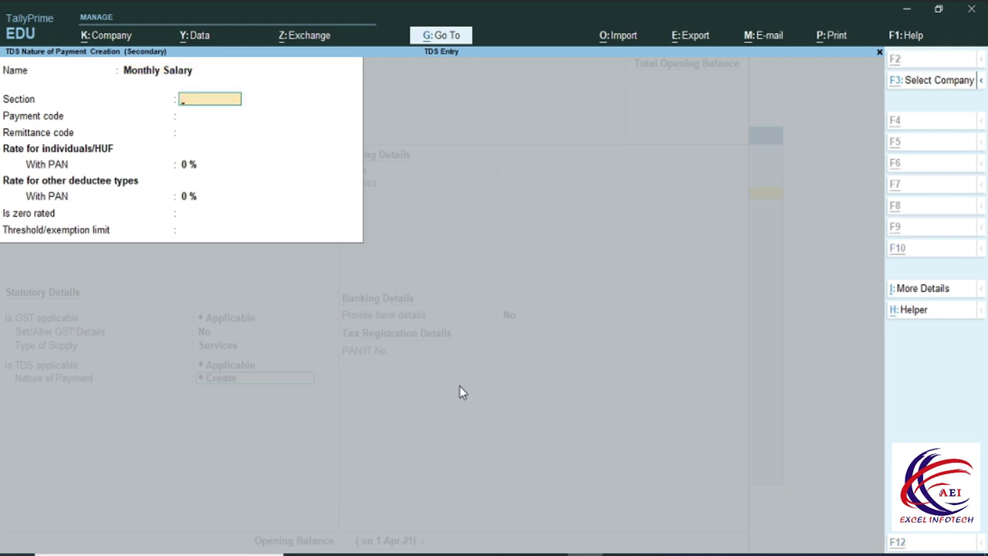
pyautogui.hotkey('alt', 'Tab')
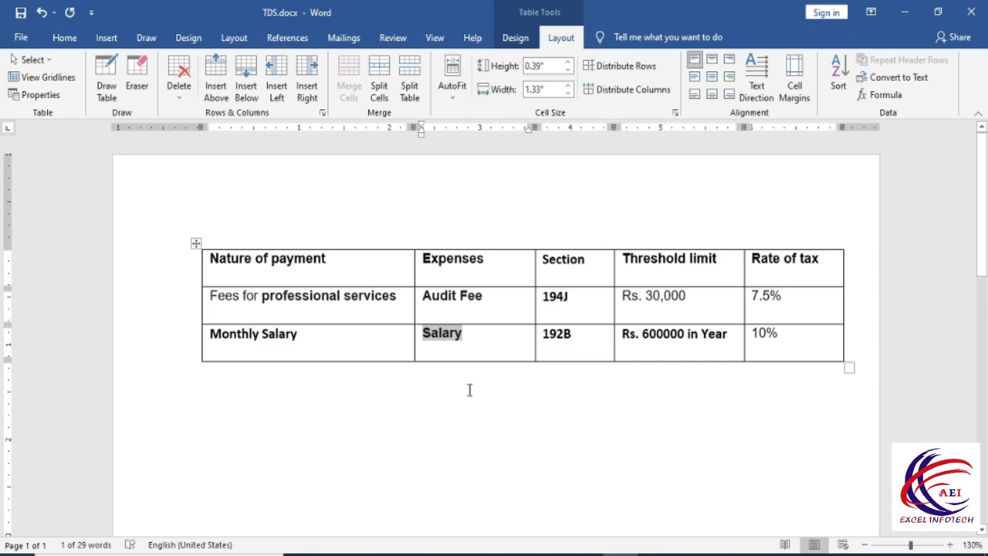
pyautogui.hotkey('alt', 'Tab')
pyautogui.write('19')
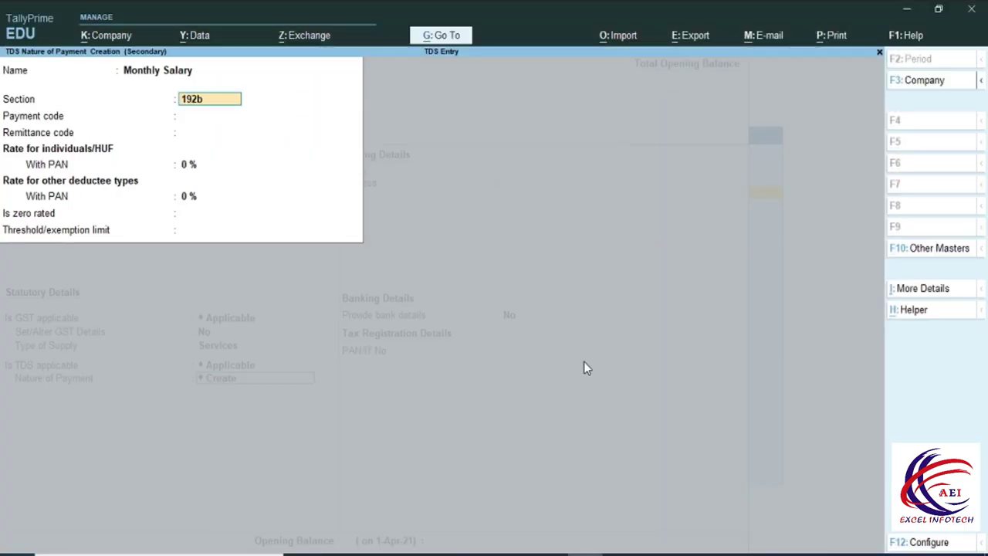
pyautogui.press('Return')
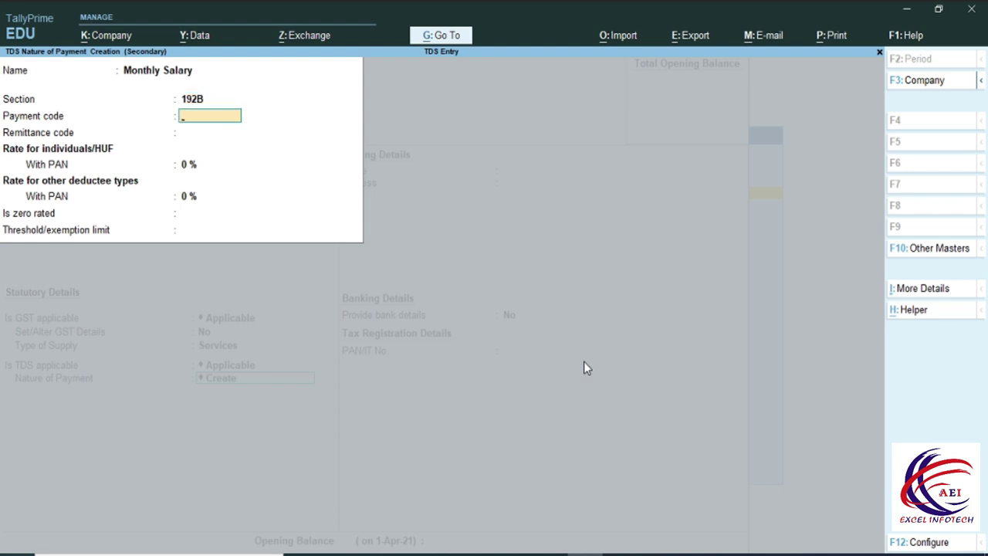
pyautogui.write('92')
pyautogui.press('Return')
pyautogui.press('Return')
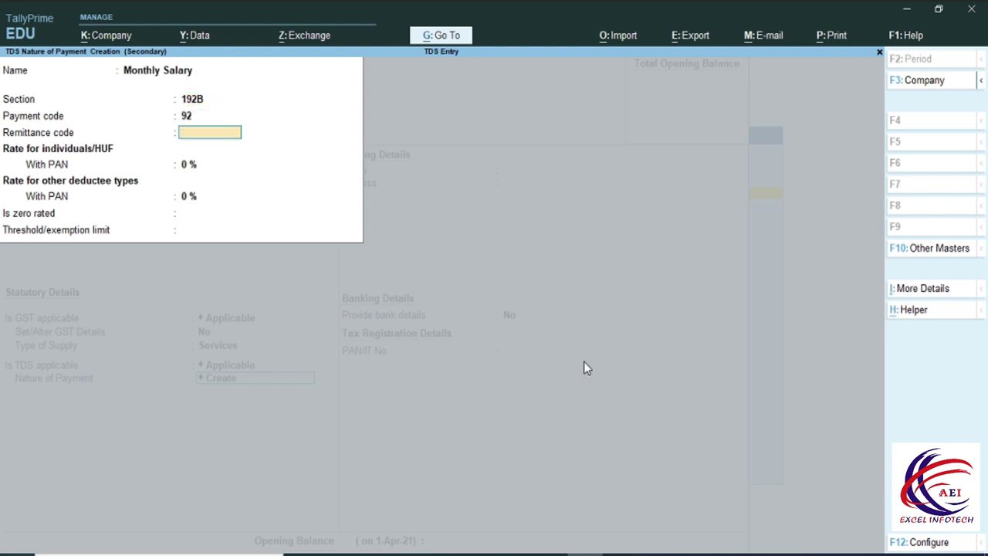
pyautogui.write('10')
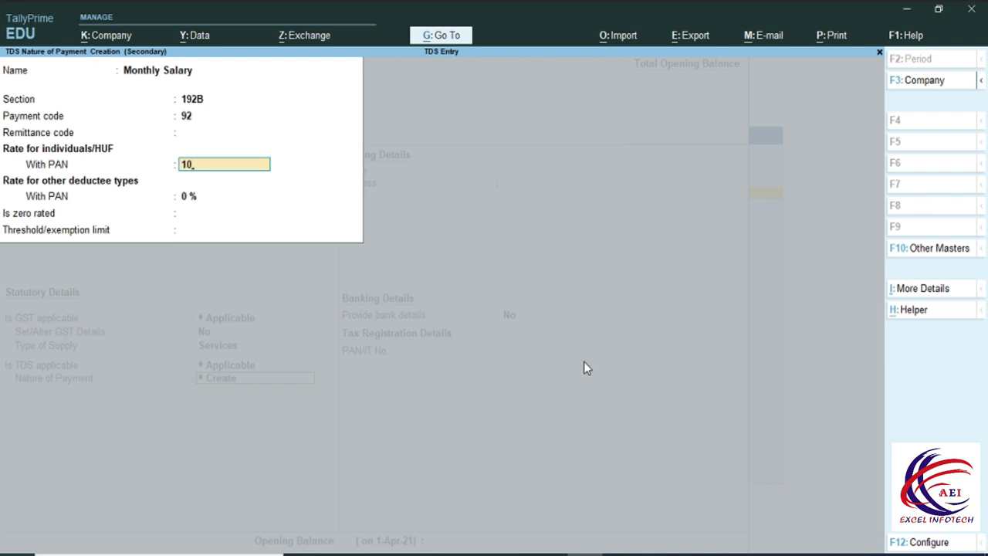
pyautogui.press('Return')
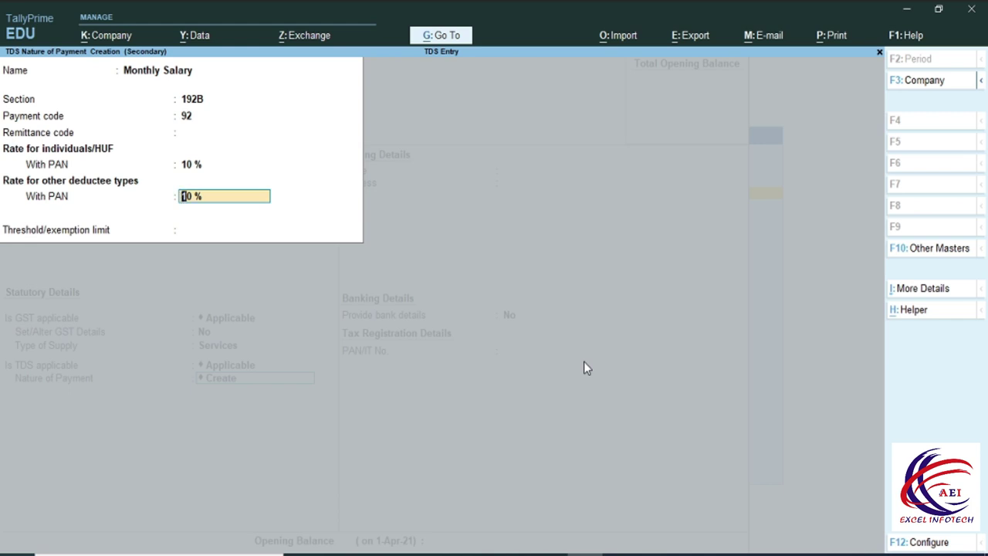
pyautogui.press('Return')
# Set the Monthly Salary threshold to 60,000 and save the nature of payment.
pyautogui.hotkey('alt', 'Tab')
pyautogui.doubleClick(662, 334)
pyautogui.moveTo(729, 335); pyautogui.dragTo(643, 336)
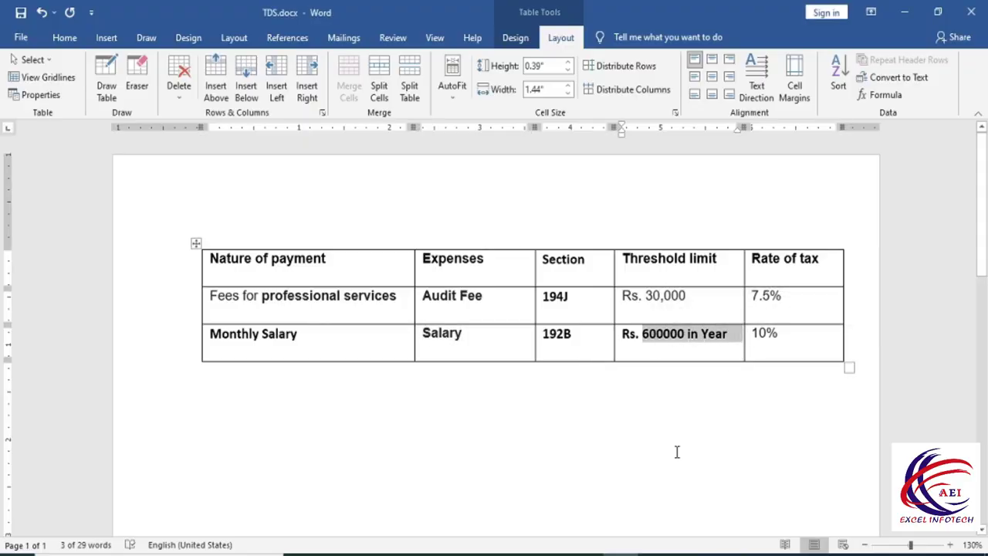
pyautogui.hotkey('alt', 'Tab')
pyautogui.write('6')
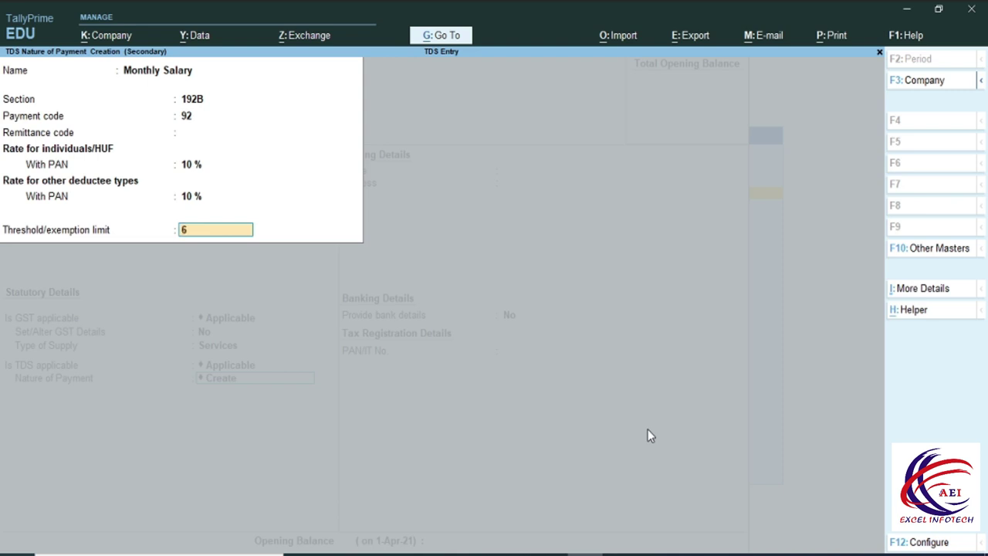
pyautogui.write('0,000')
pyautogui.press('Return')
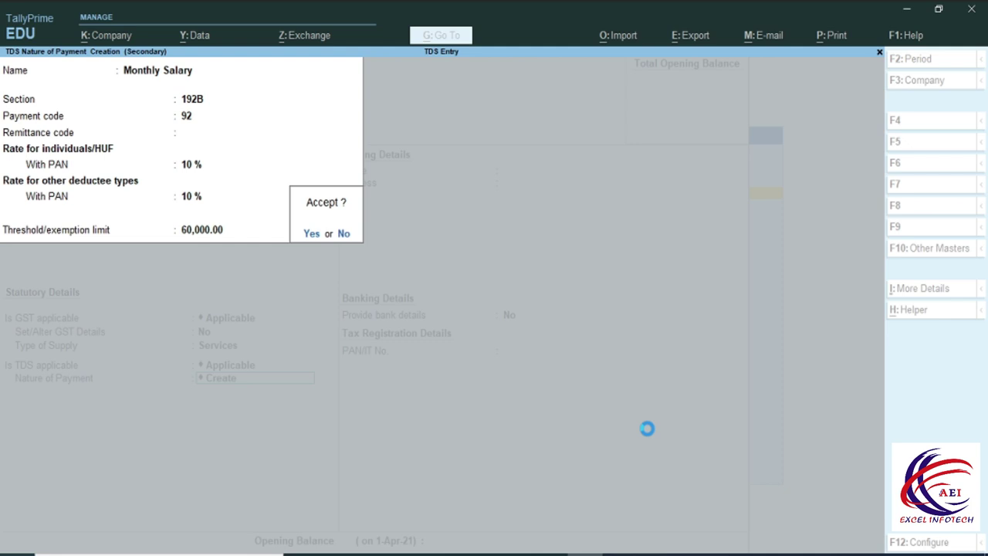
pyautogui.press('Return')
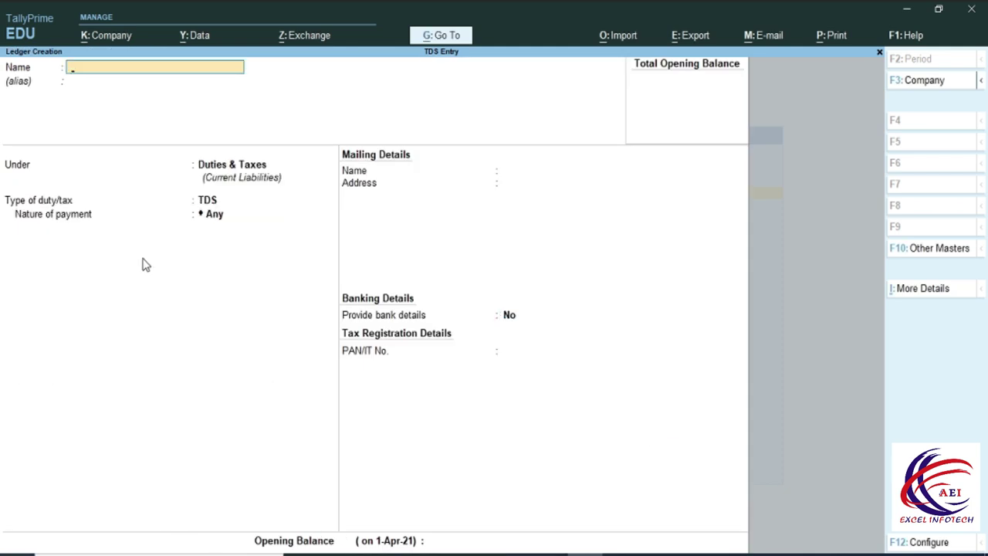
# Create 'TDS on Audit Fee' under Duties & Taxes, duty TDS, for Fees for professional services.
pyautogui.write('TDS on Audit Fee')
pyautogui.press('Return')
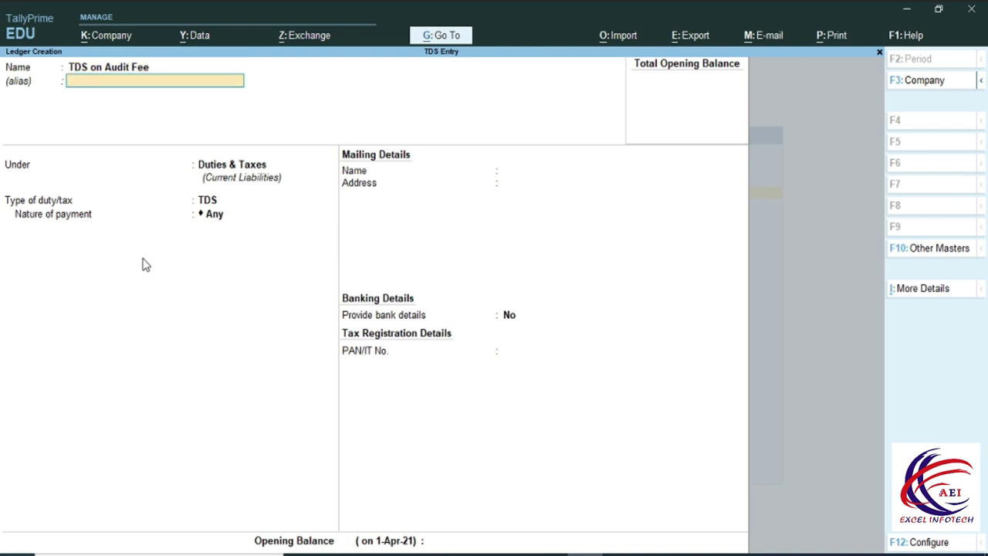
pyautogui.press('Return')
pyautogui.press('Return')
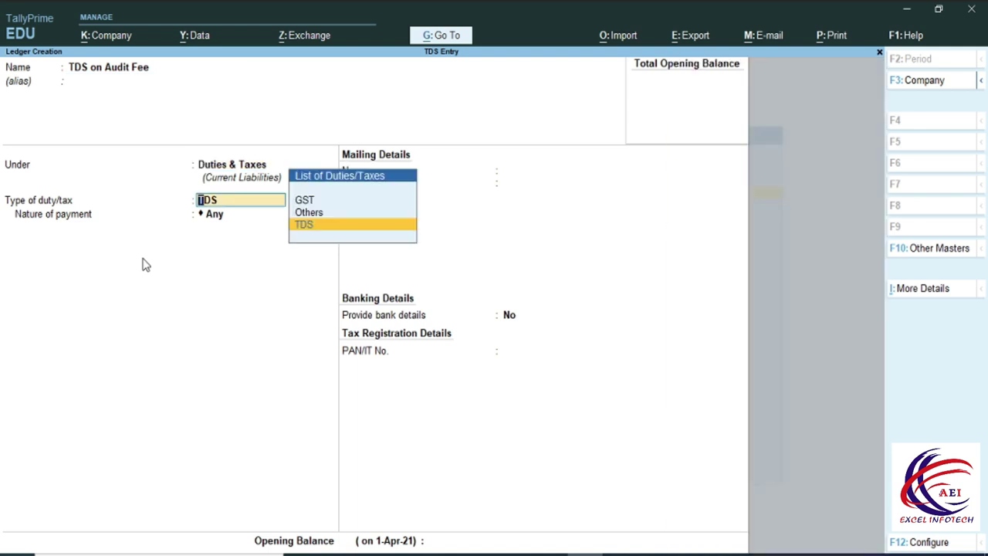
pyautogui.press('Return')
pyautogui.press('Down')
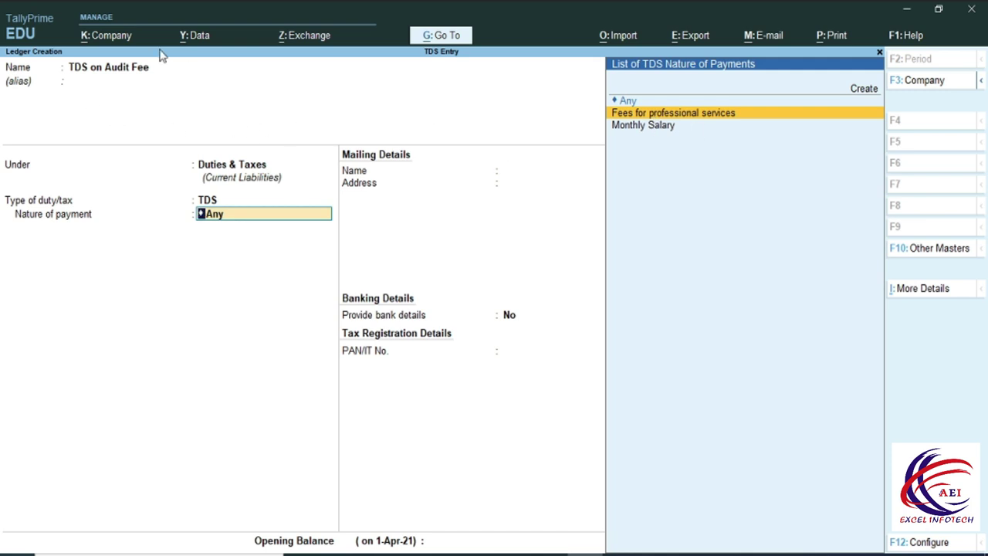
pyautogui.click(709, 114)
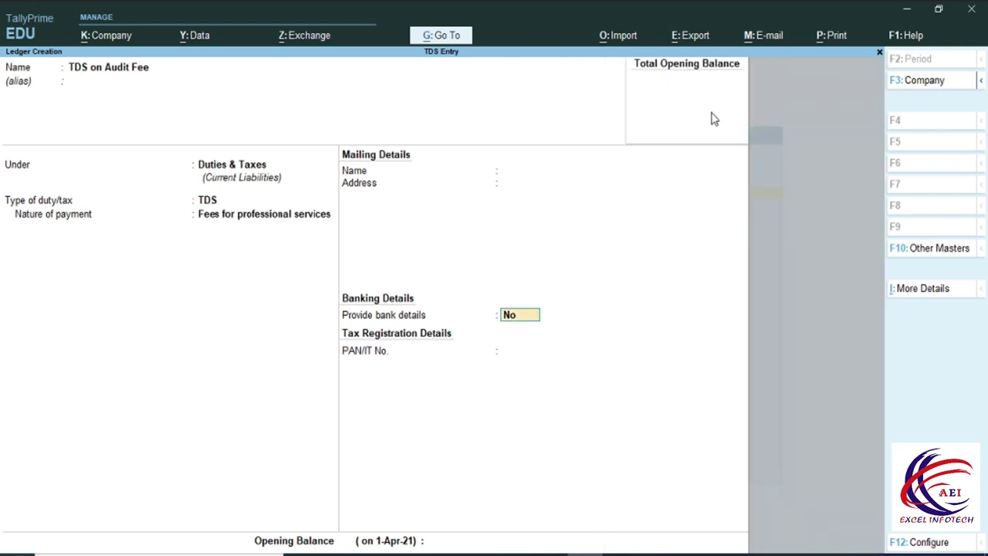
pyautogui.press('Return')
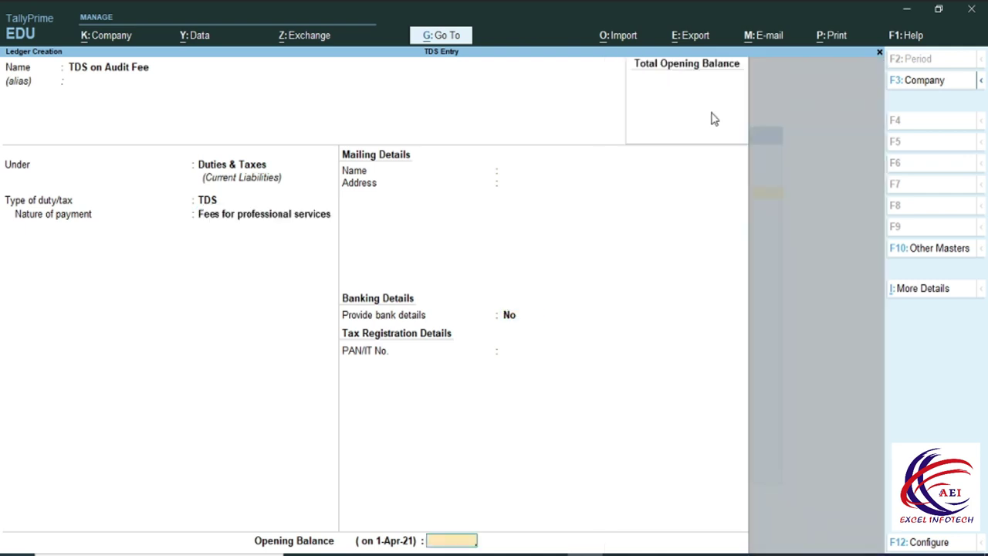
pyautogui.press('Return')
pyautogui.press('Return')
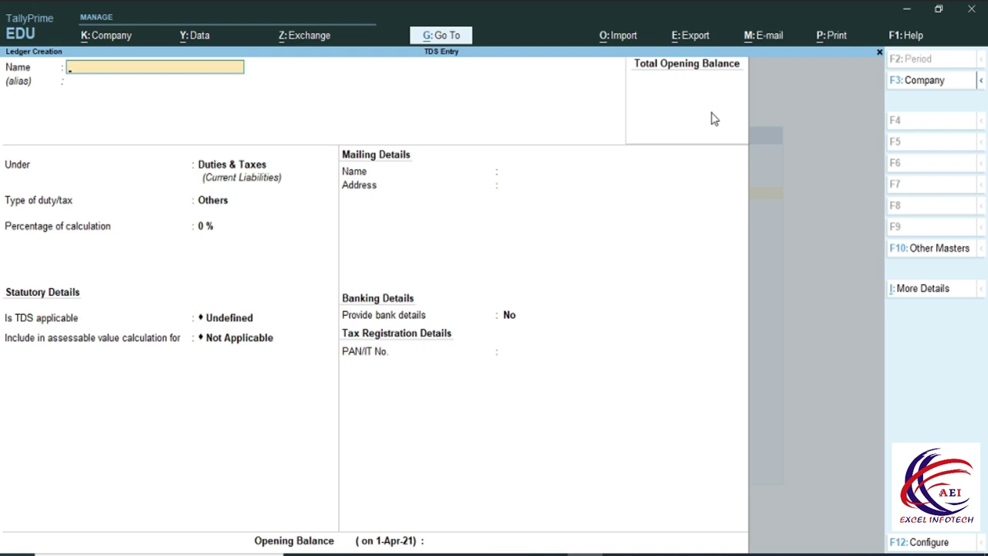
# Save ledger 'TDS on Salary' under Duties & Taxes as TDS with Monthly Salary nature of payment.
pyautogui.write('TDS on Salary')
pyautogui.press('Return')
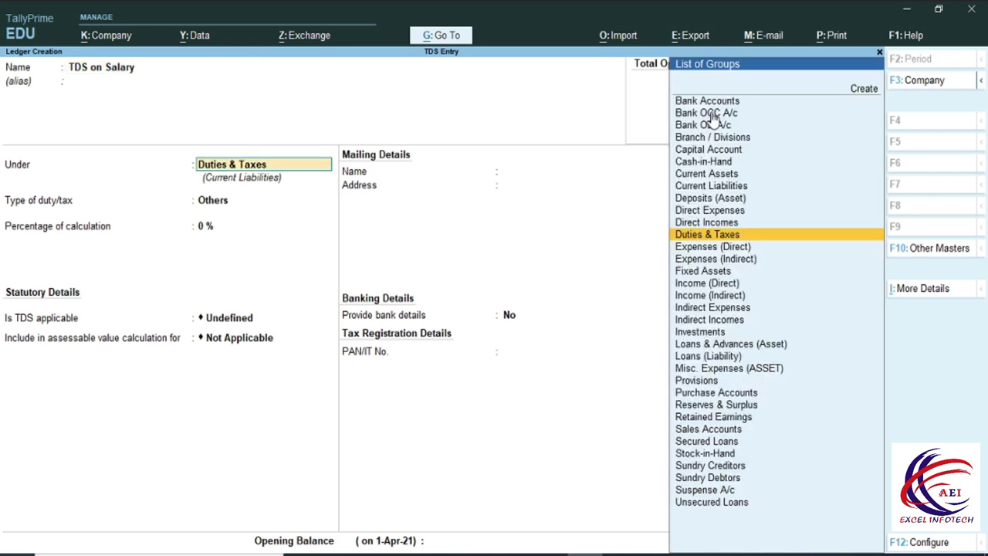
pyautogui.press('Return')
pyautogui.press('Up')
pyautogui.press('Down')
pyautogui.press('Down')
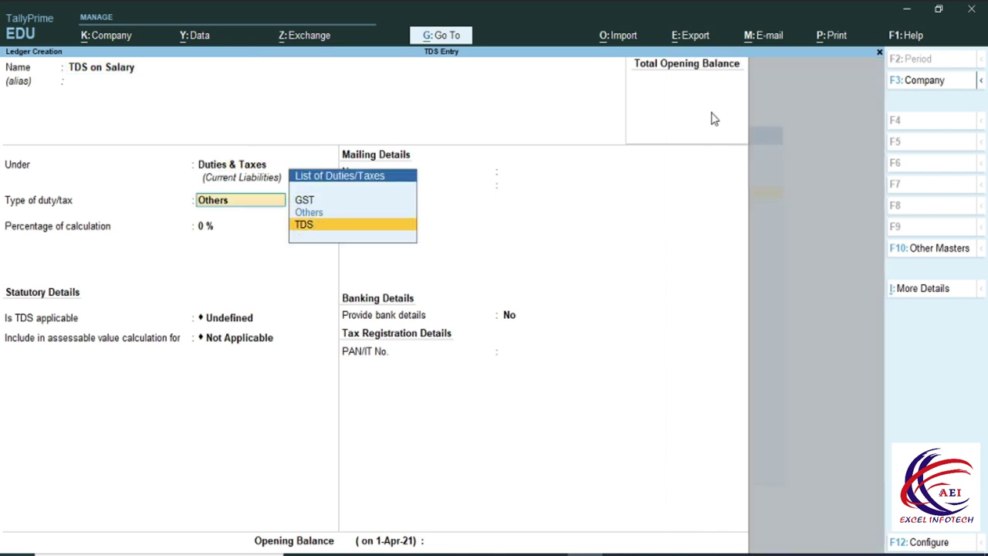
pyautogui.press('Return')
pyautogui.press('Down')
pyautogui.press('Down')
pyautogui.press('Return')
pyautogui.press('Return')
pyautogui.press('Return')
pyautogui.press('y')
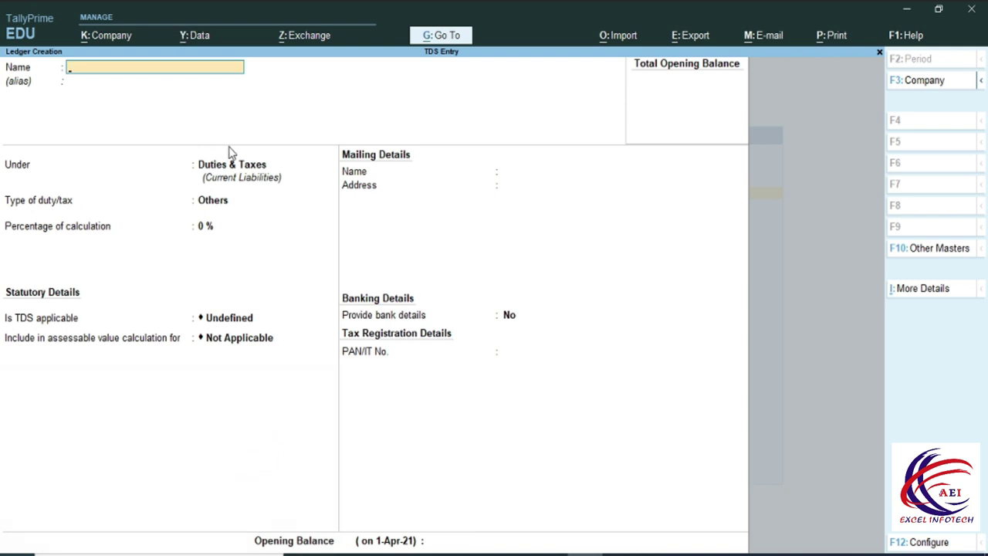
# Name the party ledger Pankaj Ind under Sundry Creditors, with bill-wise tracking and TDS deductible.
pyautogui.write('Pankaj Ind')
pyautogui.press('Return')
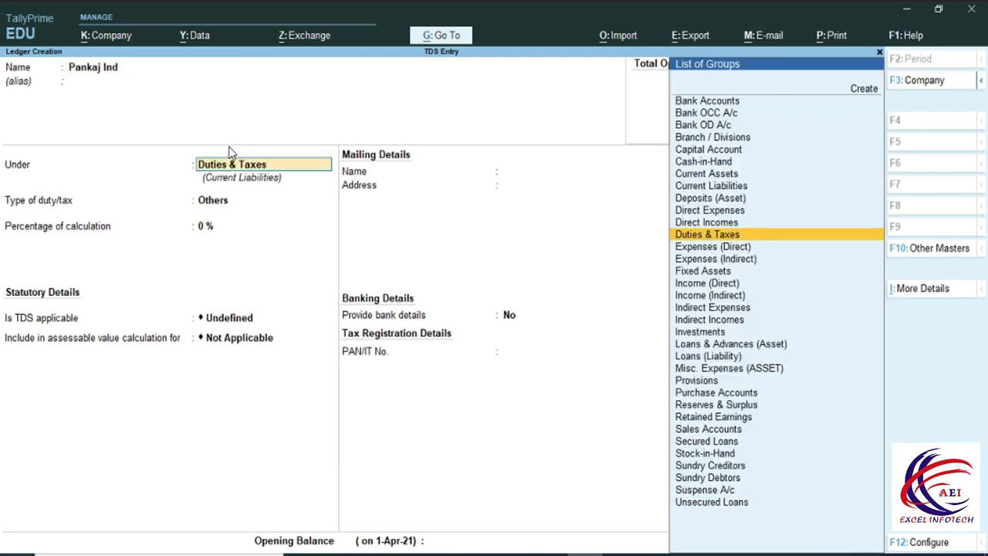
pyautogui.write('S')
pyautogui.press('Down')
pyautogui.press('Down')
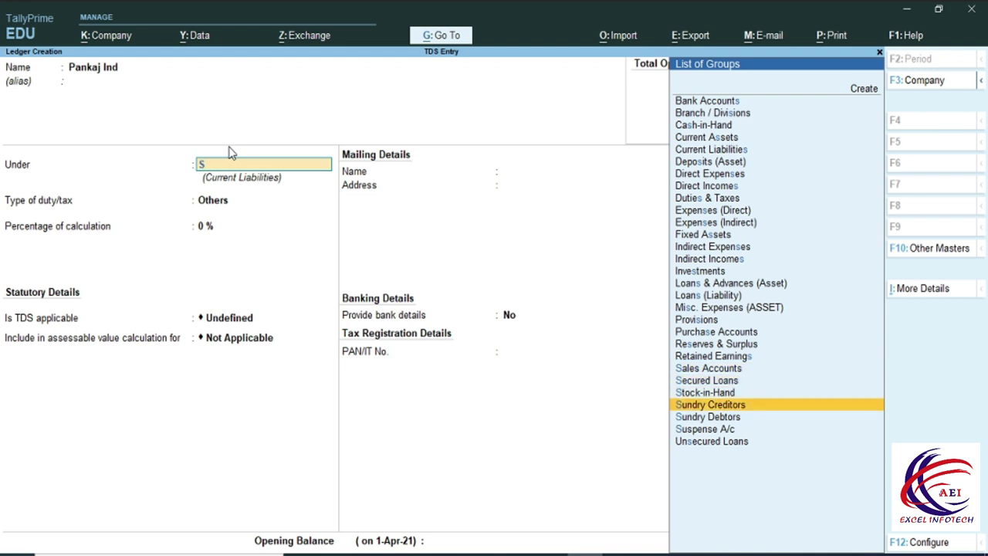
pyautogui.press('Return')
pyautogui.press('Return')
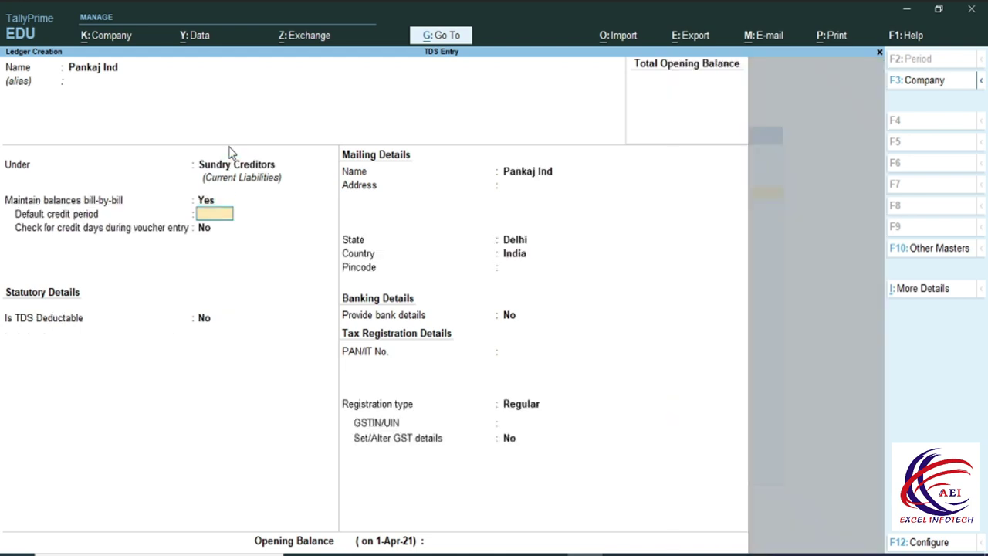
pyautogui.press('Return')
pyautogui.press('Return')
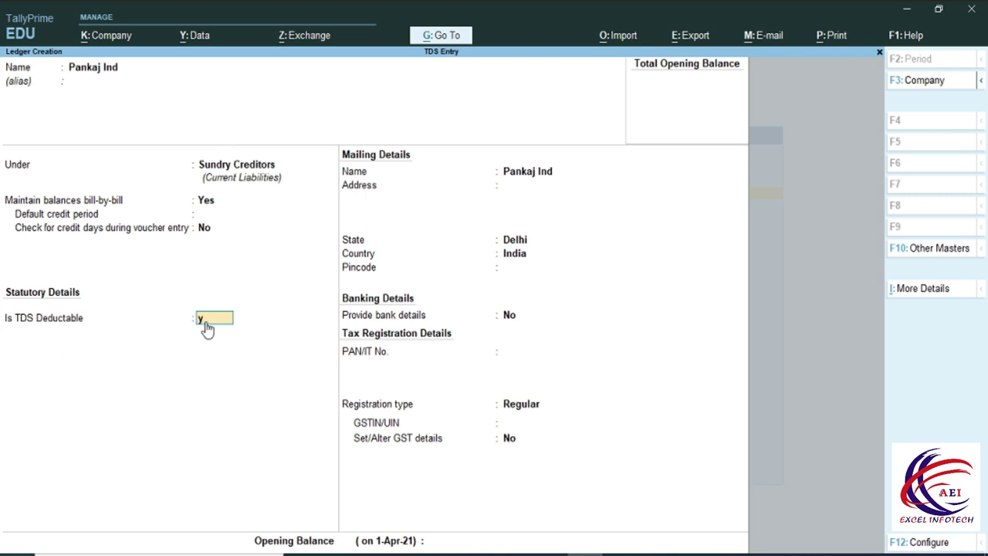
pyautogui.press('y')
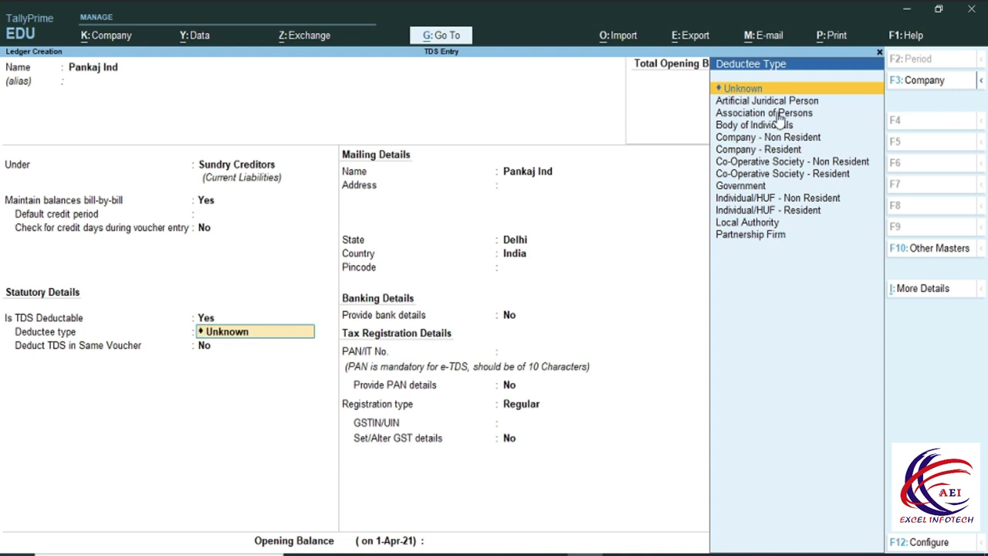
# Set deductee type to Association of Persons, deducting in the same voucher, and enter the party's PAN.
pyautogui.click(742, 112)
pyautogui.press('Return')
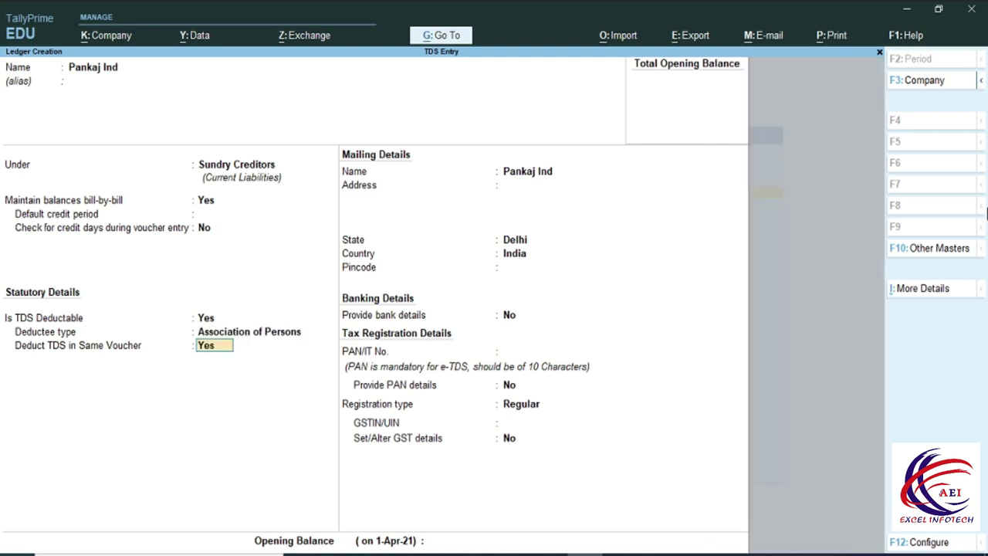
pyautogui.press('Return')
pyautogui.press('Return')
pyautogui.press('Return')
pyautogui.press('Return')
pyautogui.press('Return')
pyautogui.press('Return')
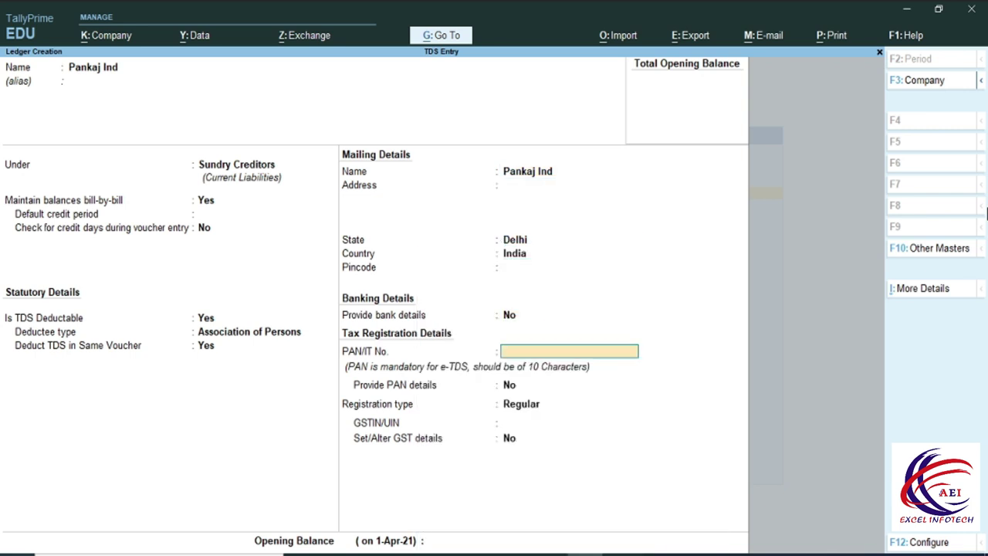
pyautogui.press('BackSpace')
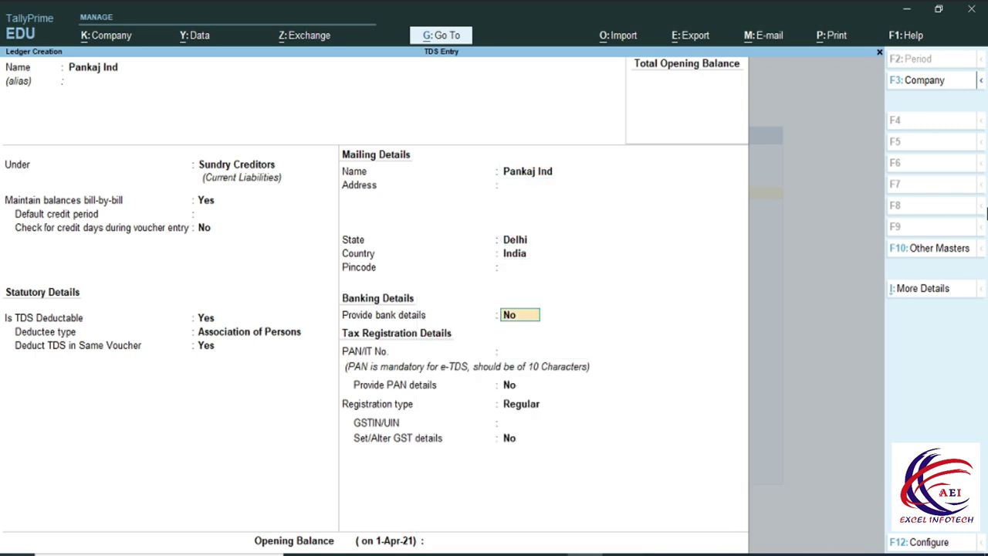
pyautogui.press('Return')
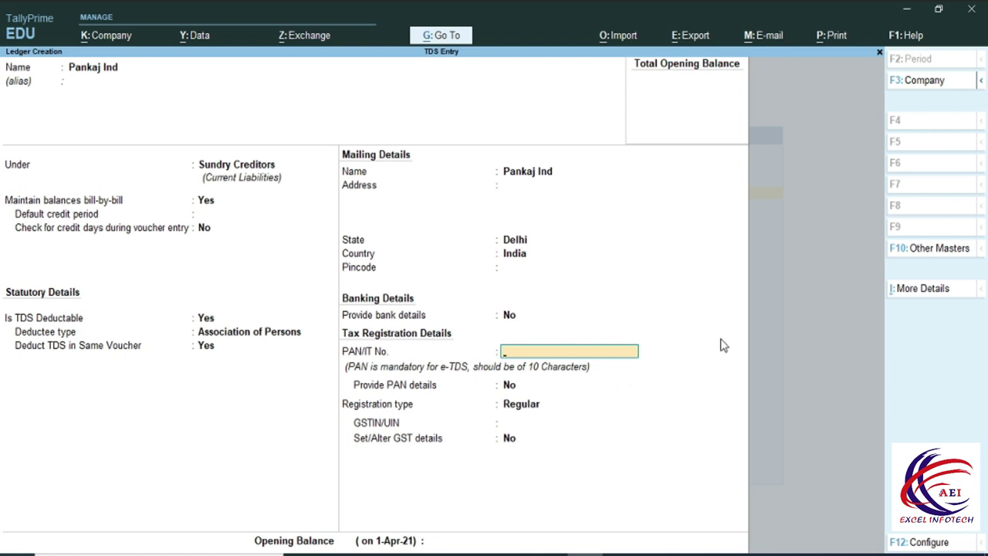
pyautogui.write('AAAAP1234')
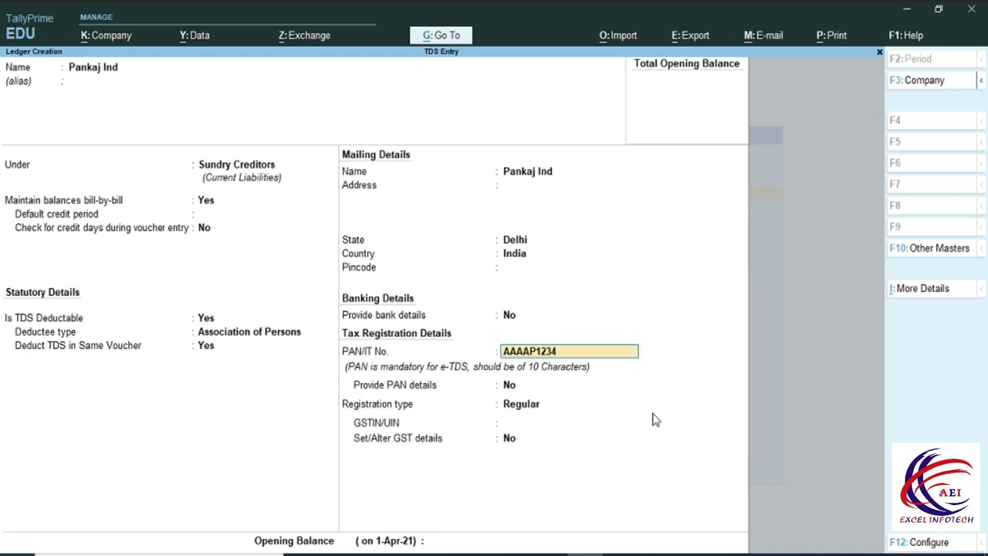
pyautogui.write('A')
pyautogui.press('Return')
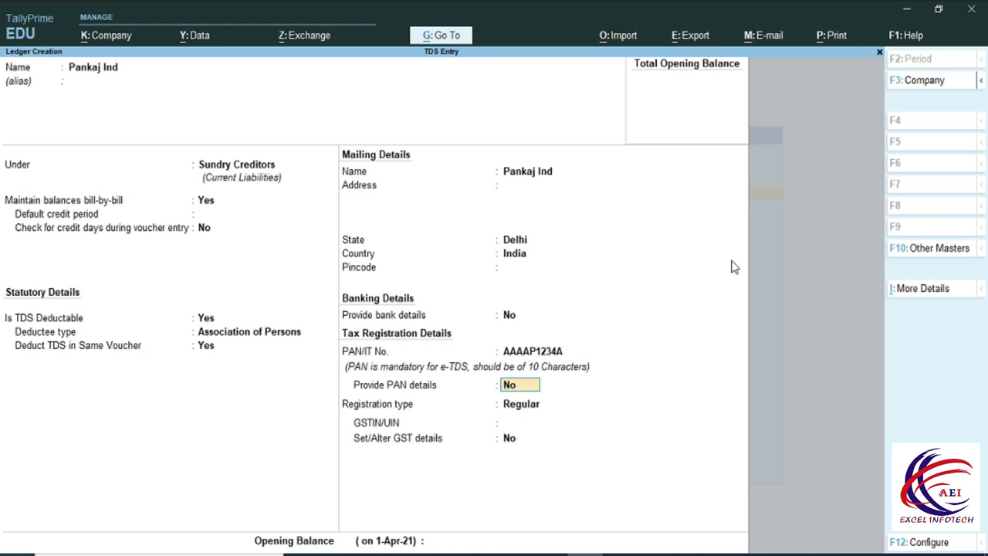
# Enable PAN details, keep Regular registration without a GSTIN, and save the ledger.
pyautogui.press('y')
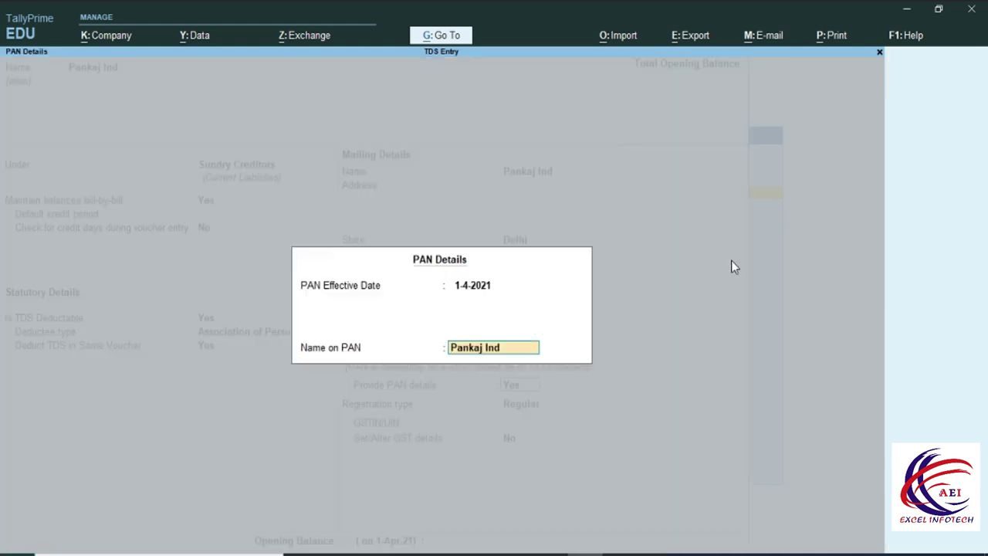
pyautogui.press('Return')
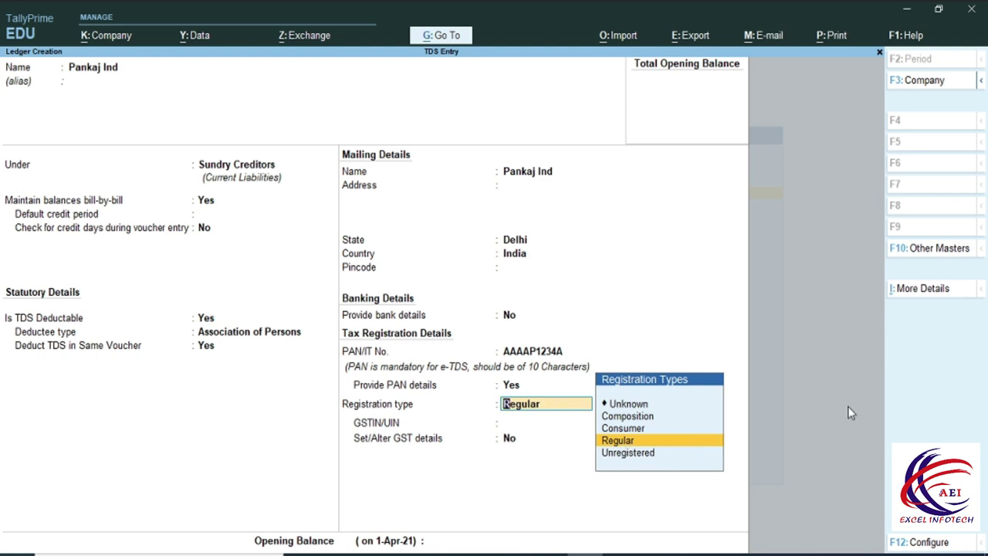
pyautogui.press('Return')
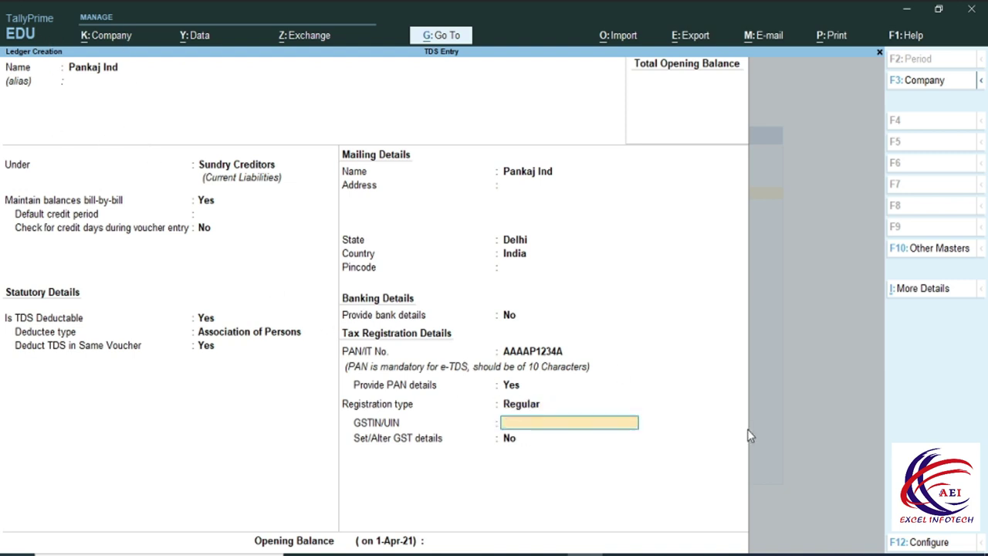
pyautogui.press('Return')
pyautogui.press('Return')
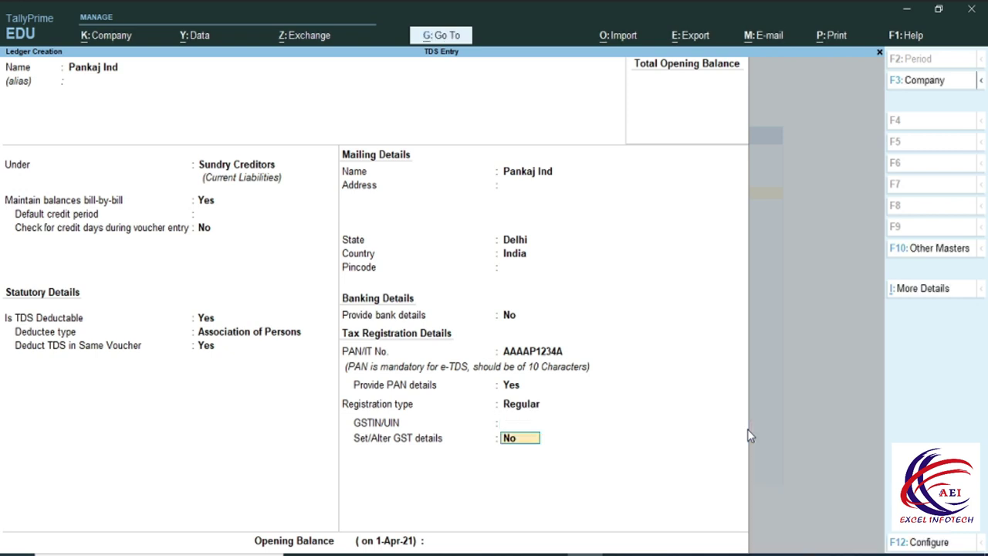
pyautogui.press('Return')
pyautogui.press('Return')
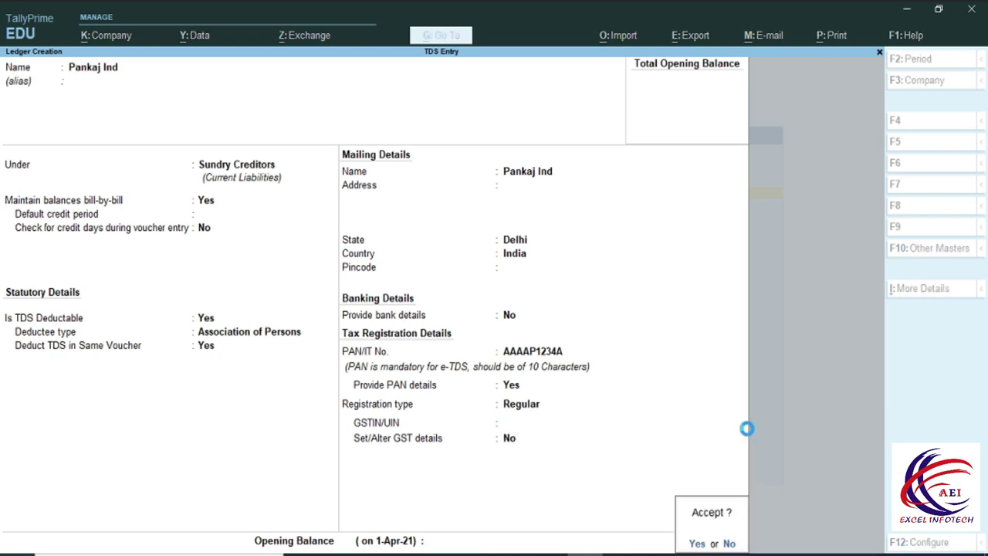
pyautogui.press('Return')
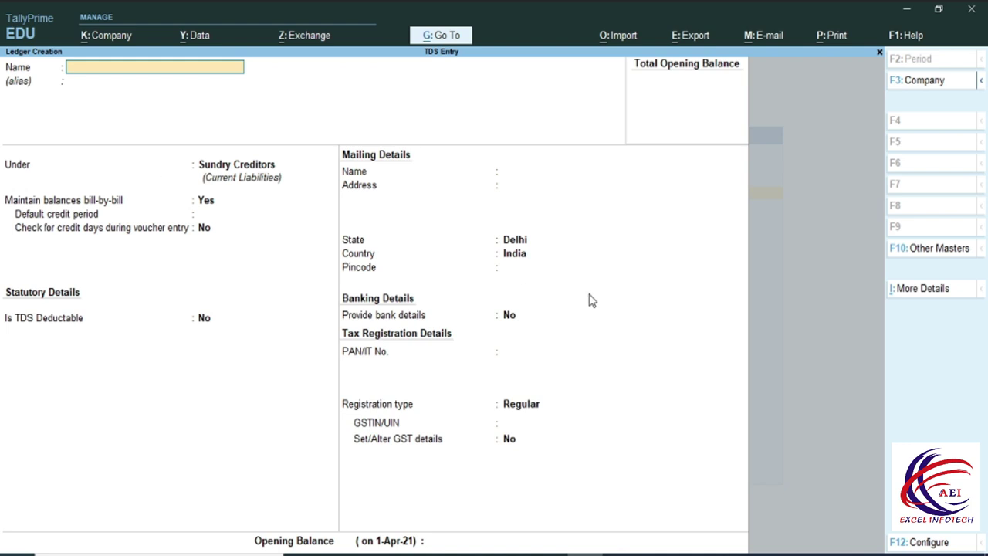
# Name a second party ledger under Sundry Creditors, TDS deductible as Individual/HUF - Resident.
pyautogui.write('Deepak')
pyautogui.press('Return')
pyautogui.press('Return')
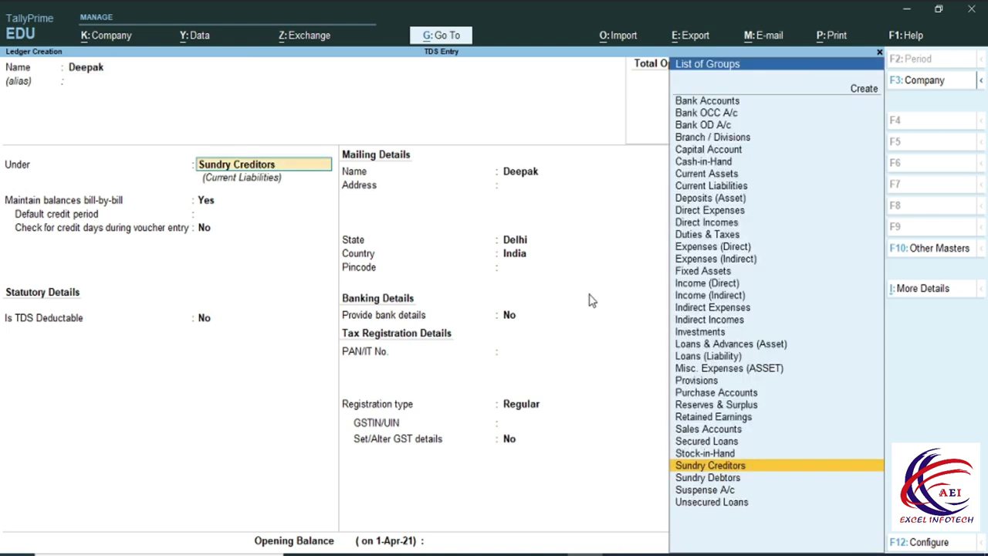
pyautogui.press('Return')
pyautogui.press('Return')
pyautogui.press('Return')
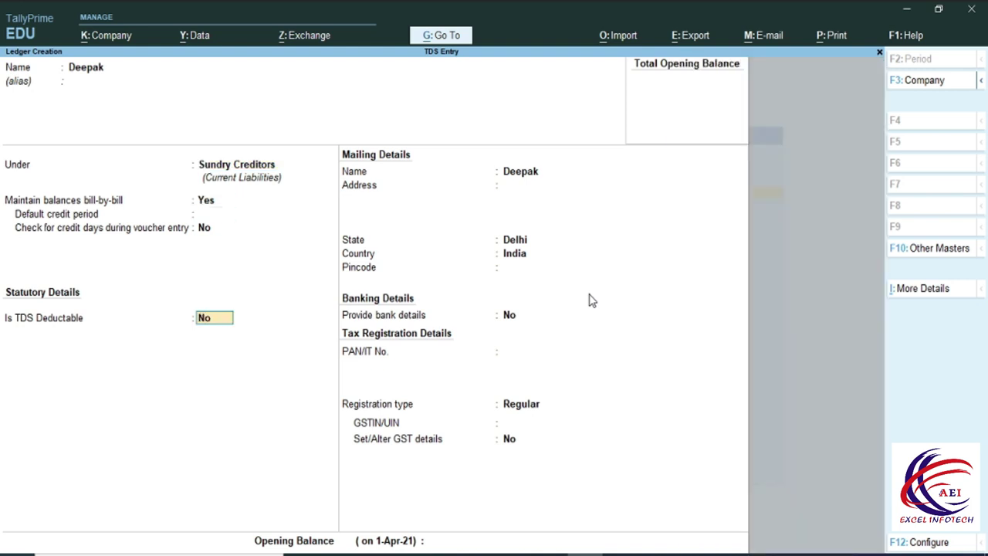
pyautogui.write('y')
pyautogui.press('Return')
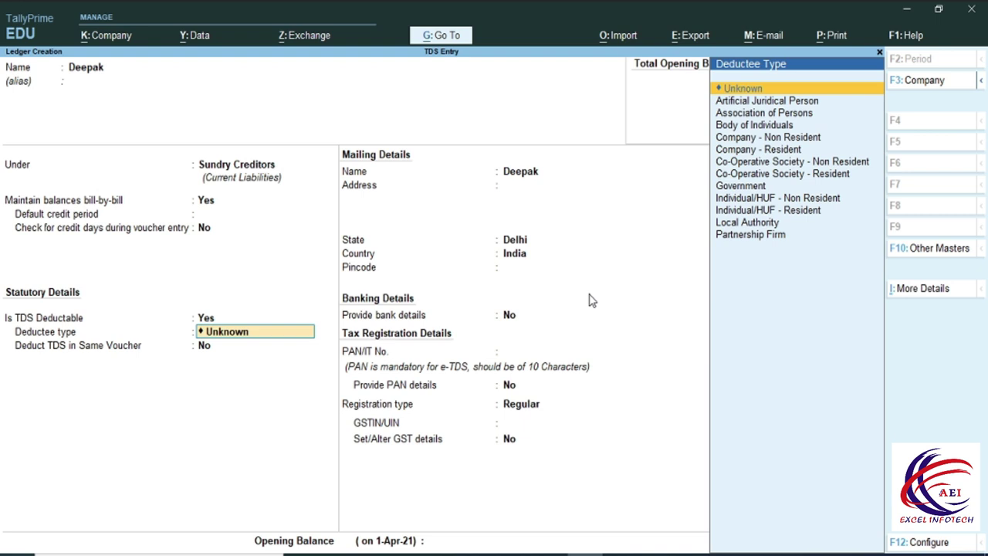
pyautogui.press('Down')
pyautogui.press('Down')
pyautogui.press('Down')
pyautogui.press('Down')
pyautogui.press('Down')
pyautogui.press('Down')
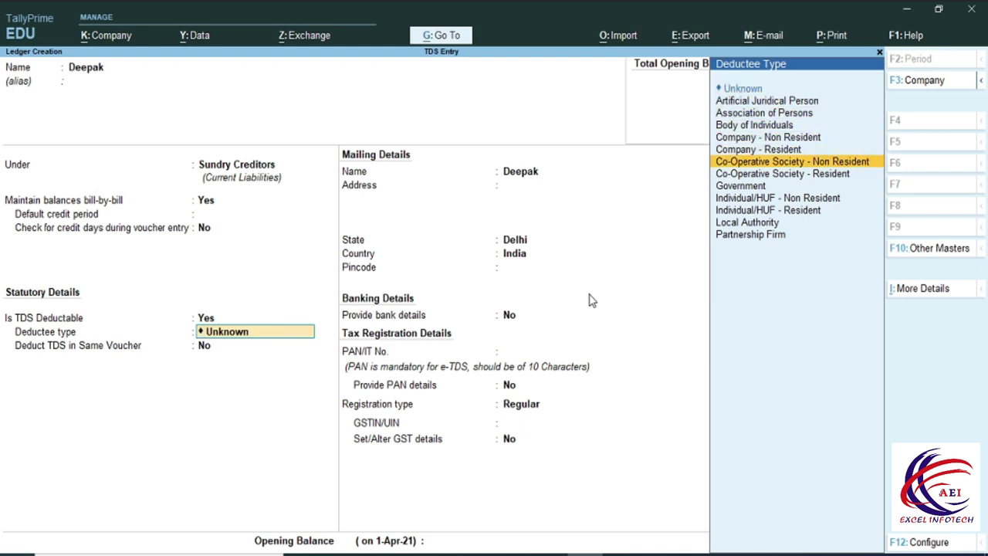
pyautogui.press('Up')
pyautogui.press('Up')
pyautogui.press('Down')
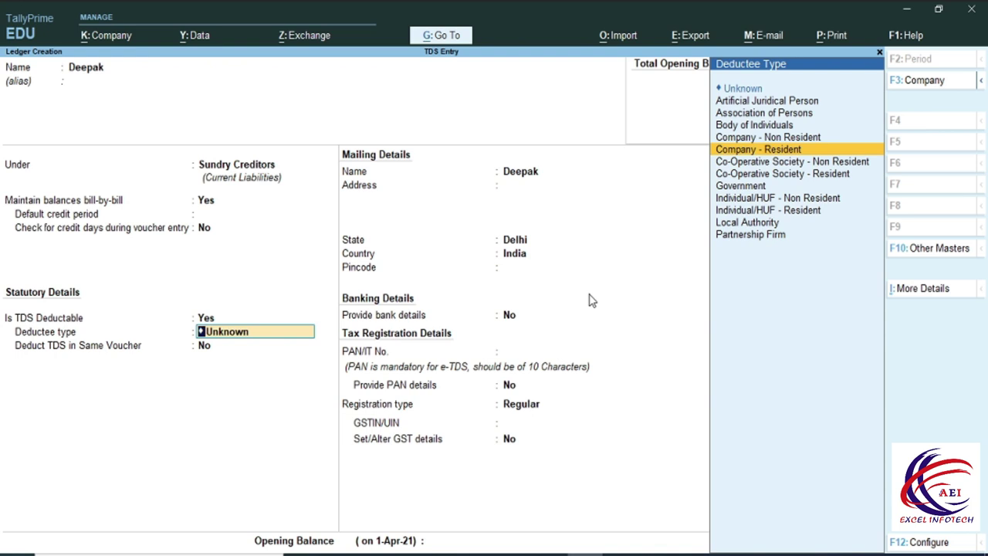
pyautogui.press('Up')
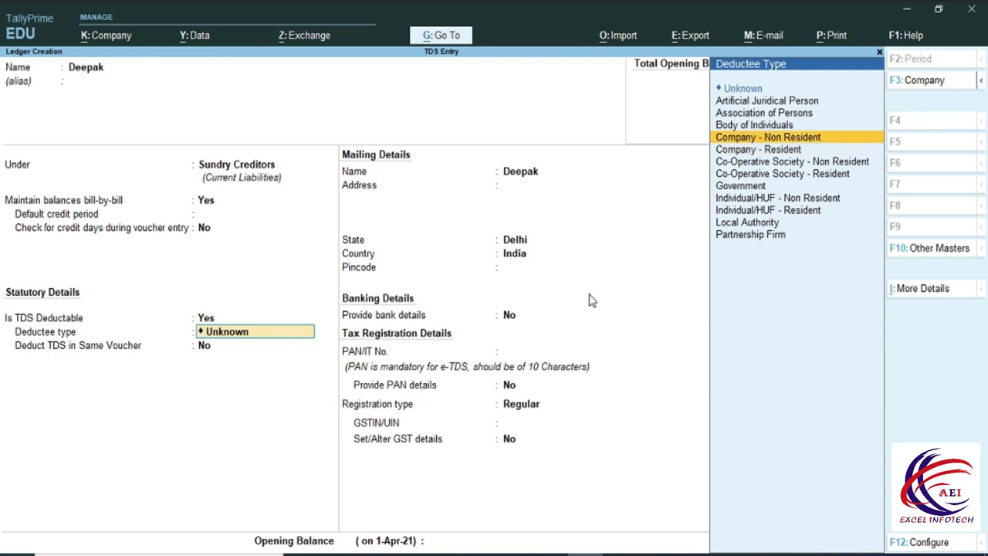
pyautogui.press('Down')
pyautogui.press('Down')
pyautogui.press('Down')
pyautogui.press('Down')
pyautogui.press('Down')
pyautogui.press('Down')
pyautogui.press('Return')
# Enter the party's PAN, enable PAN details effective 1-4-2021, and keep Regular registration.
pyautogui.press('Return')
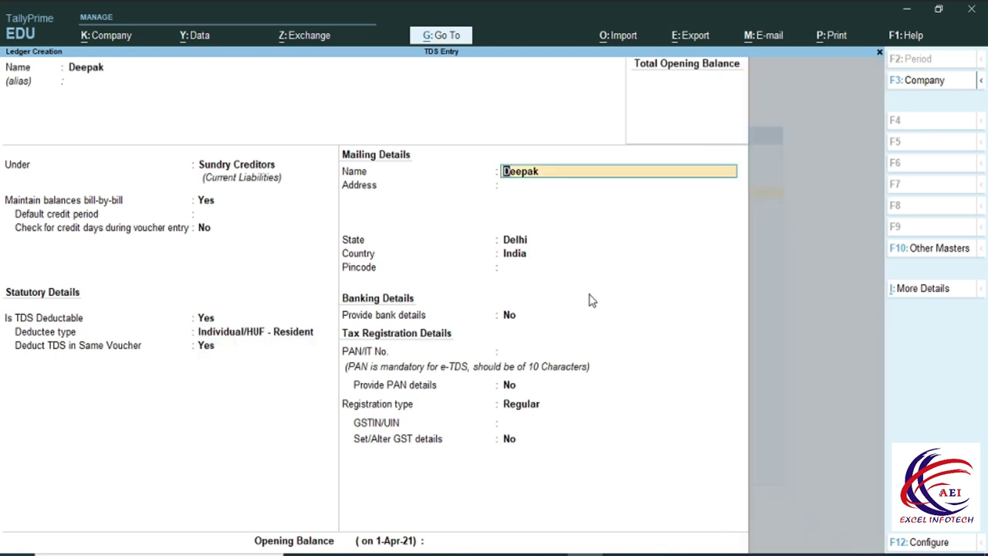
pyautogui.press('Return')
pyautogui.press('Return')
pyautogui.press('Return')
pyautogui.press('Return')
pyautogui.press('Return')
pyautogui.press('Return')
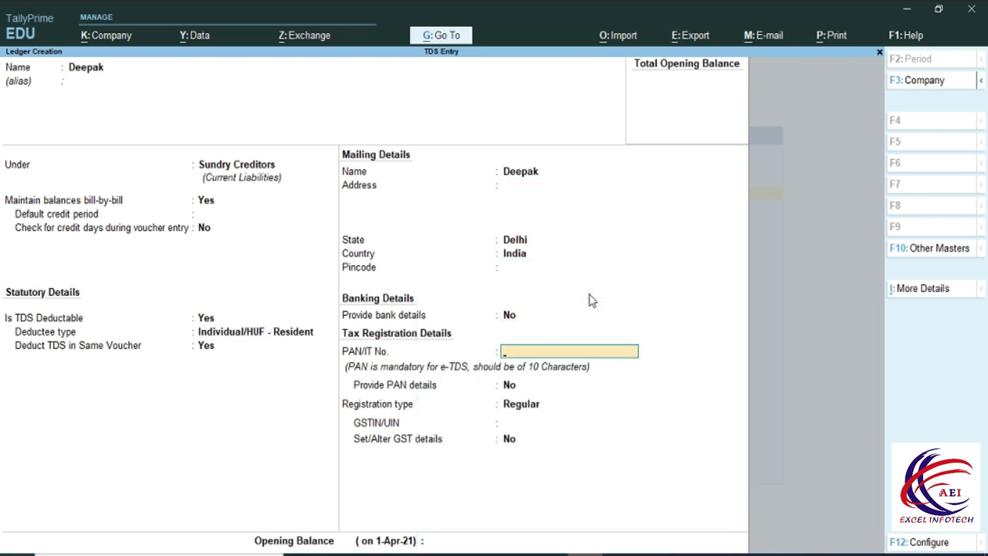
pyautogui.press('Return')
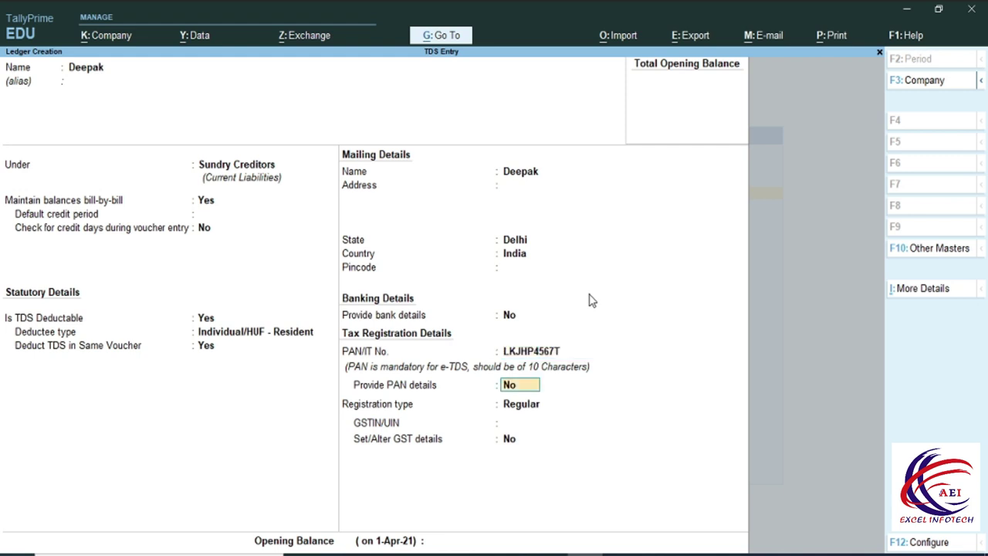
pyautogui.write('y')
pyautogui.press('Return')
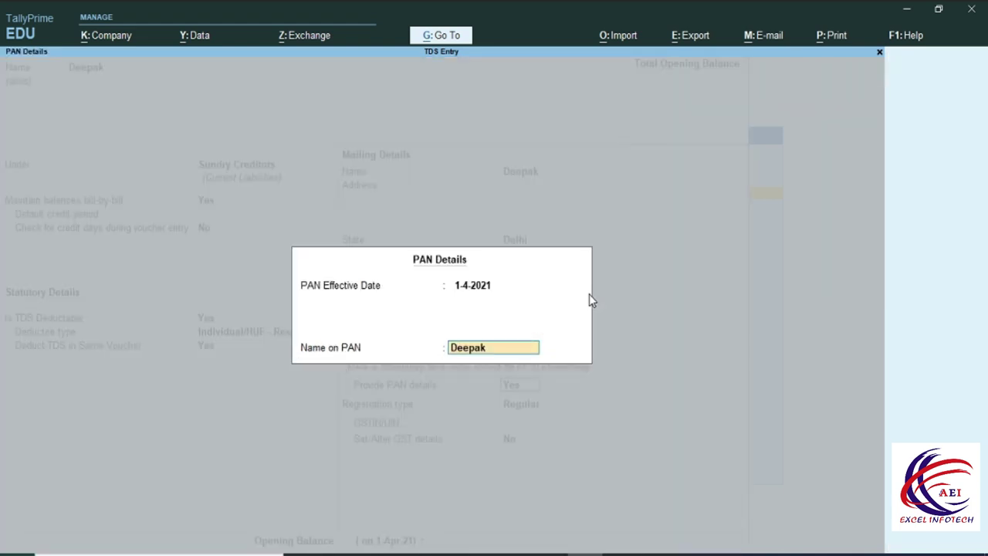
pyautogui.press('Return')
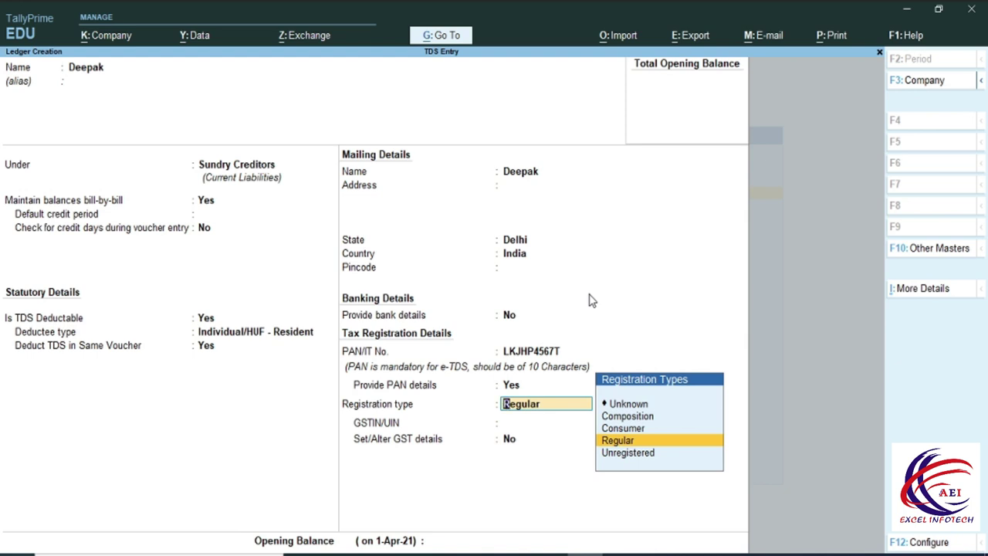
pyautogui.press('Return')
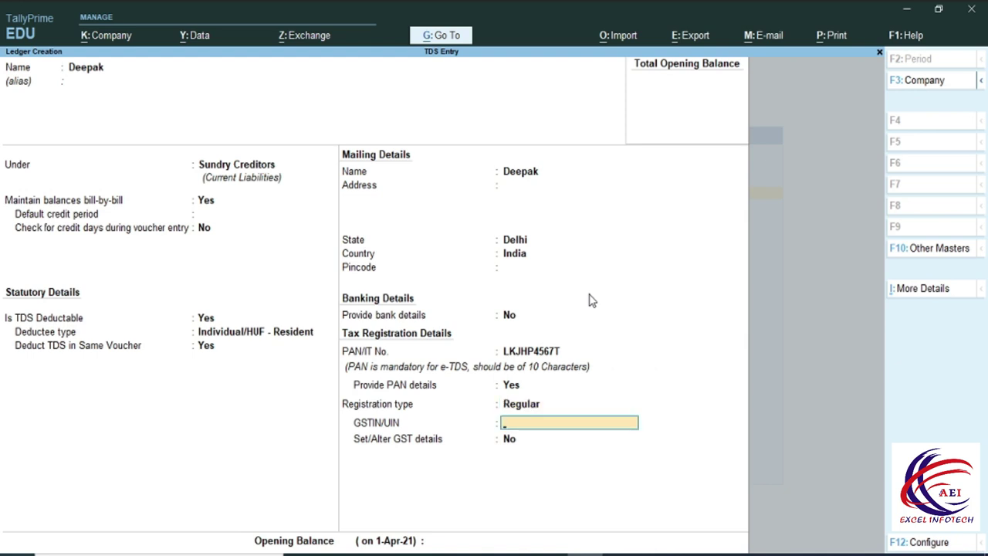
pyautogui.press('Return')
pyautogui.press('Return')
pyautogui.press('Return')
pyautogui.press('Return')
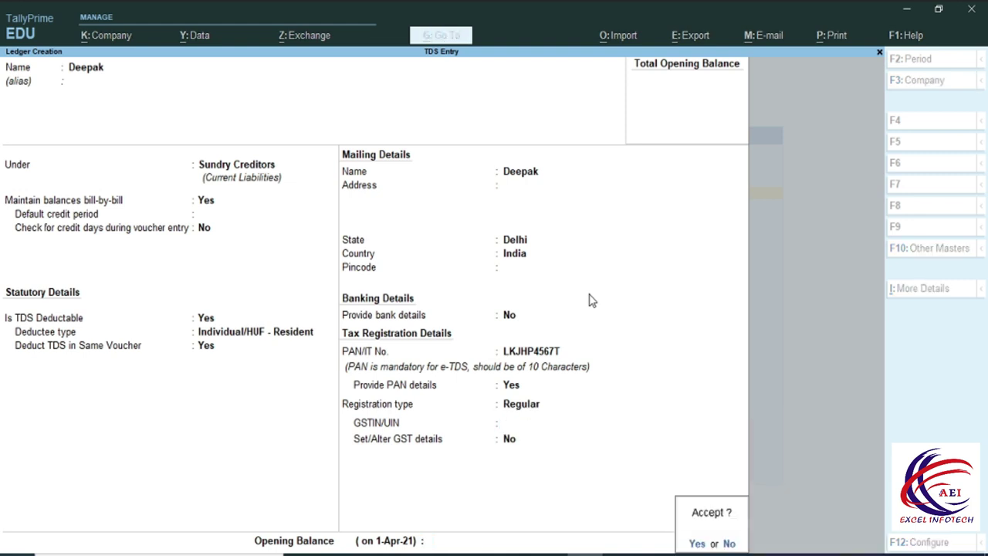
pyautogui.press('Return')
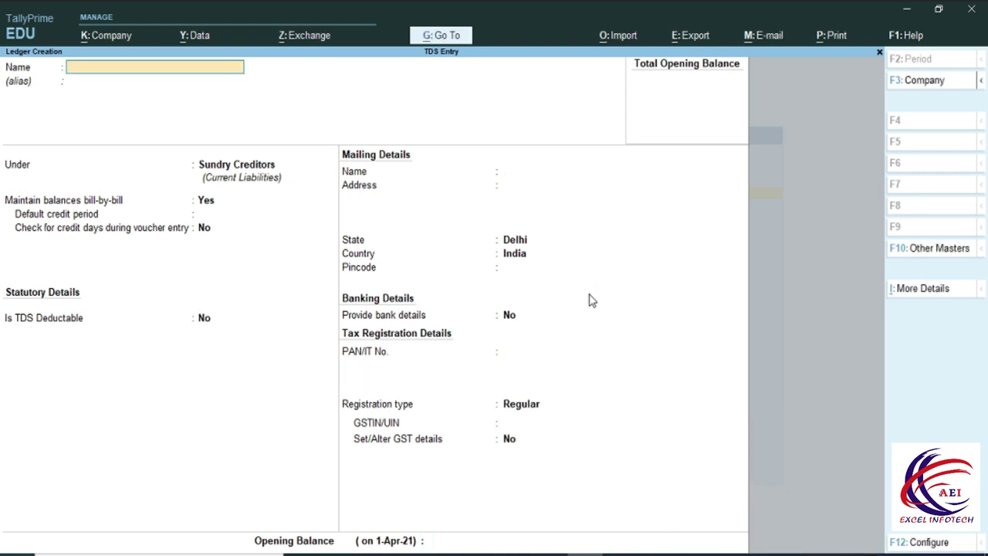
# Start Journal No. 1 debiting Audit Fee, check the Word TDS rate table, and begin entering 50,000.
pyautogui.press('Escape')
pyautogui.press('Escape')
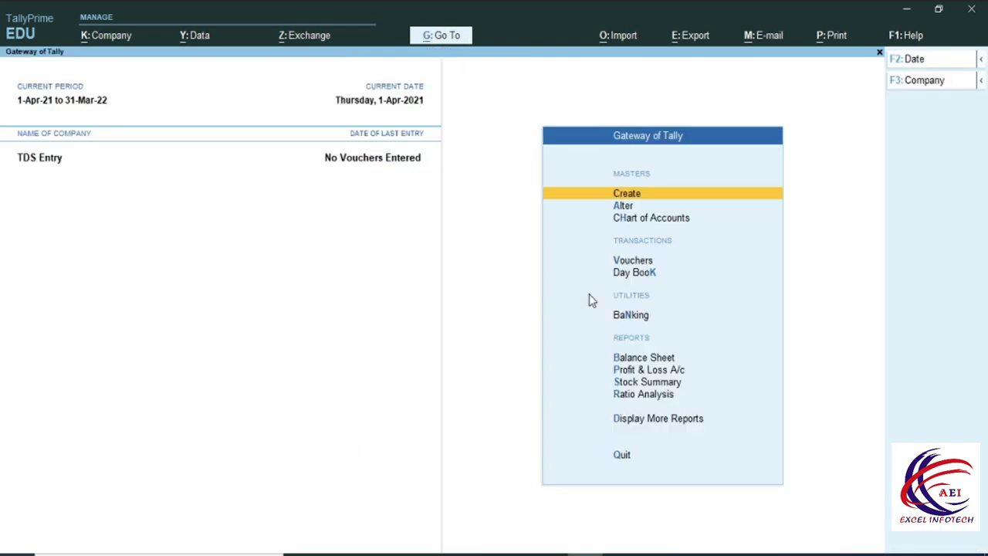
pyautogui.click(633, 263)
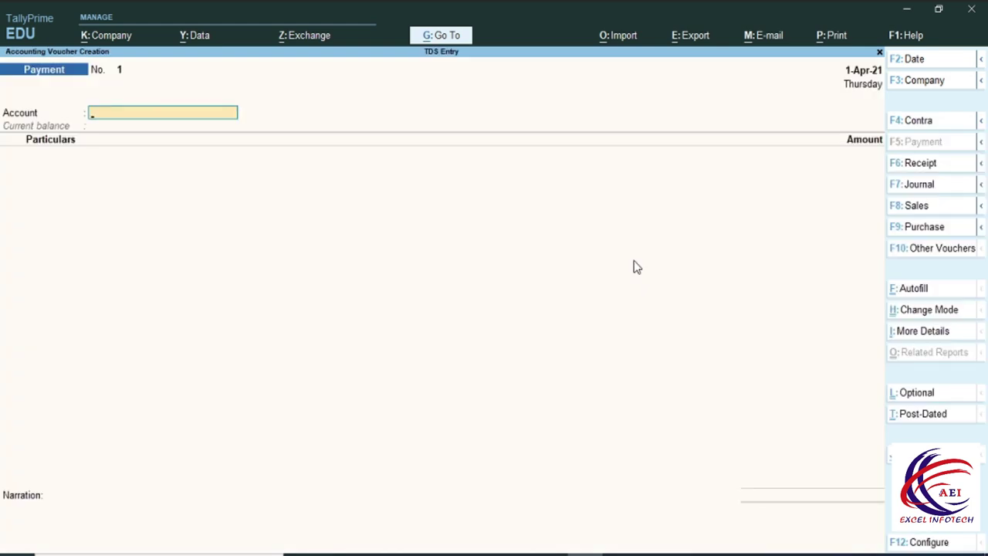
pyautogui.press('F7')
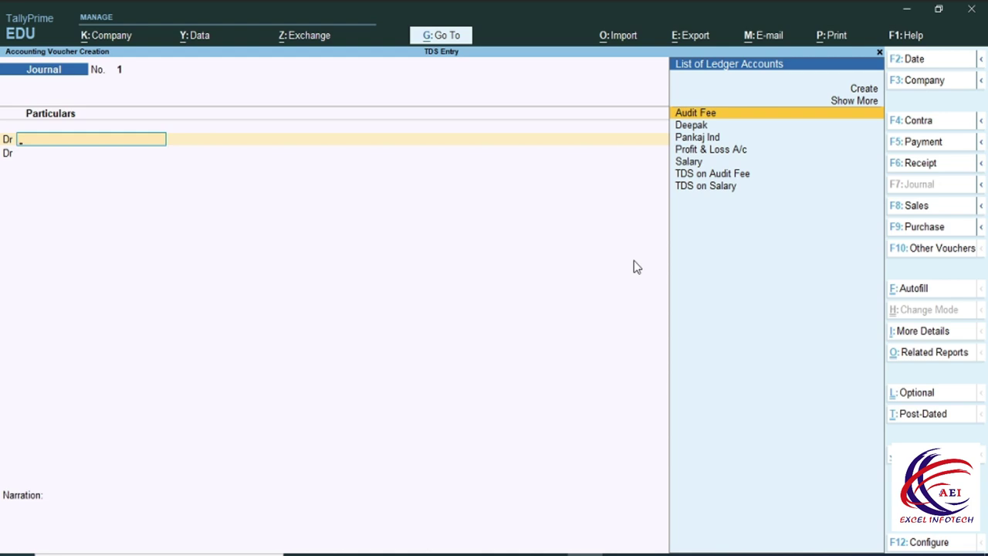
pyautogui.press('Return')
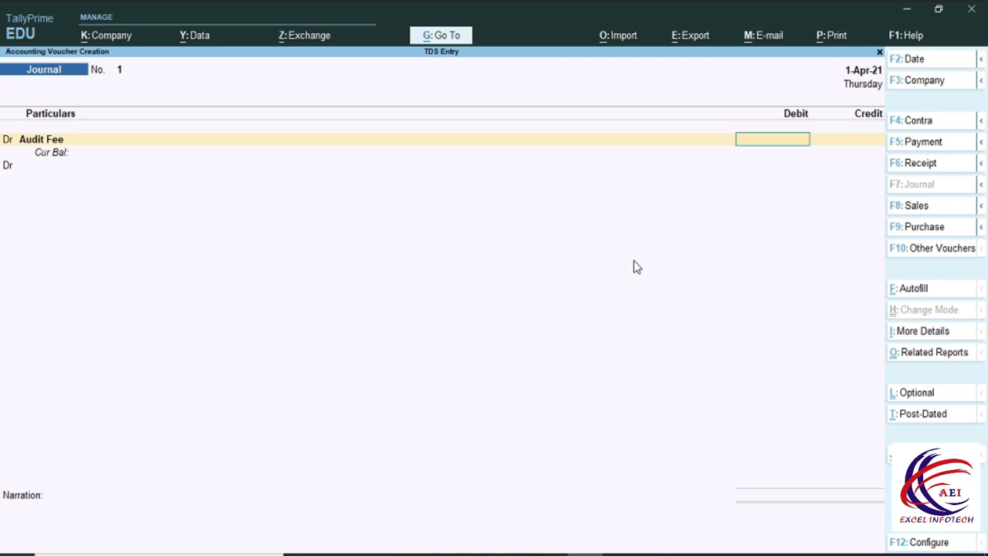
pyautogui.hotkey('alt', 'Tab')
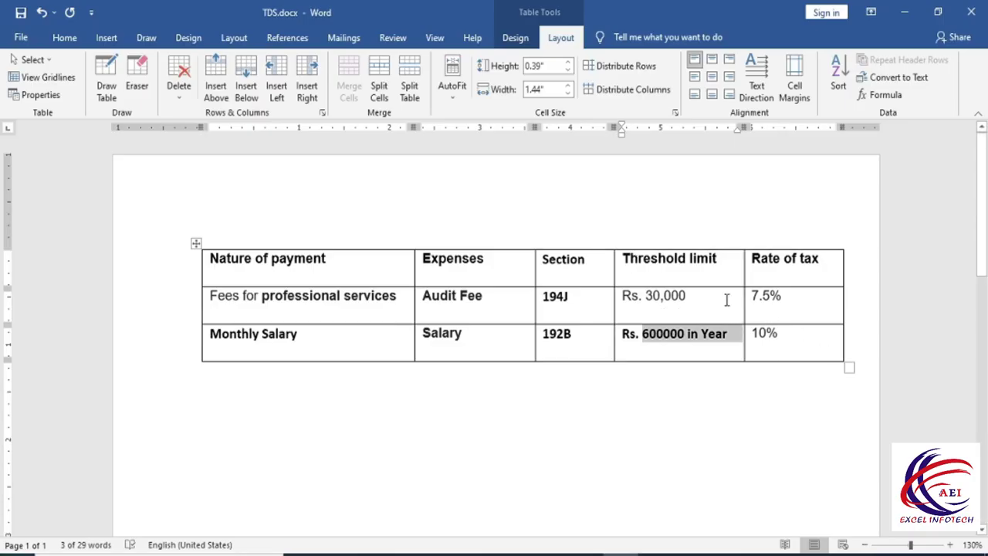
pyautogui.hotkey('alt', 'Tab')
pyautogui.write('5')
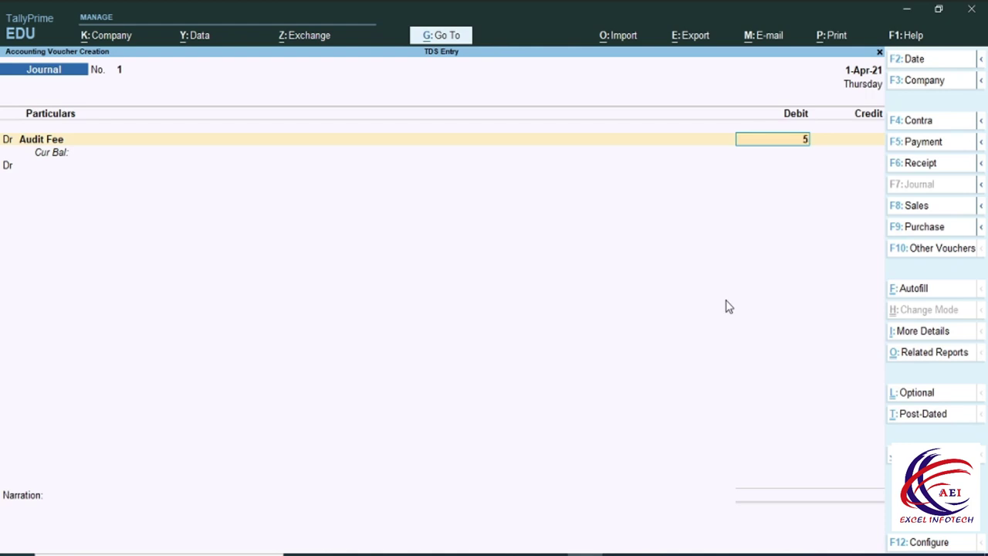
pyautogui.write('0000')
# Confirm the 50,000 Audit Fee debit and credit Pankaj Ind 46,250, opening its bill-wise details.
pyautogui.press('Return')
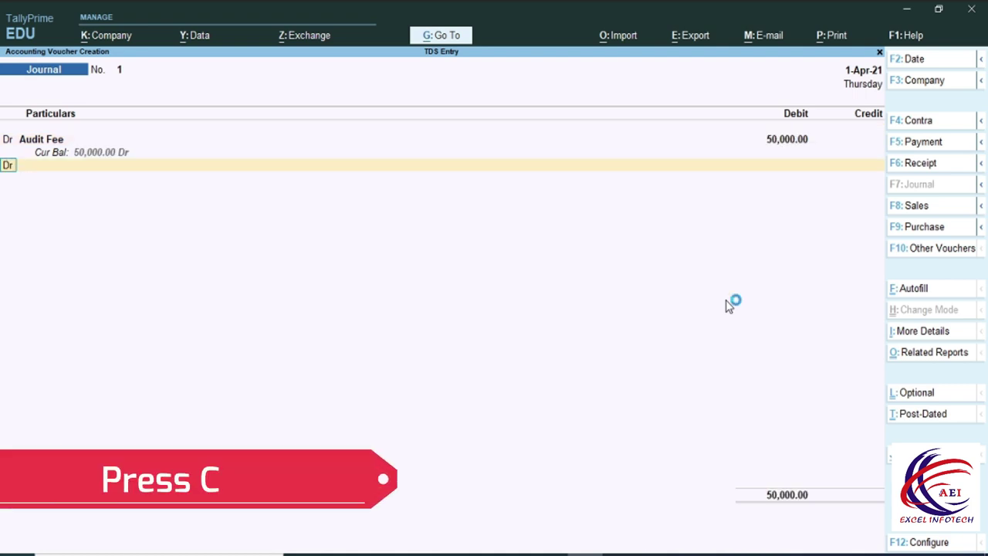
pyautogui.write('c')
pyautogui.press('Return')
pyautogui.press('BackSpace')
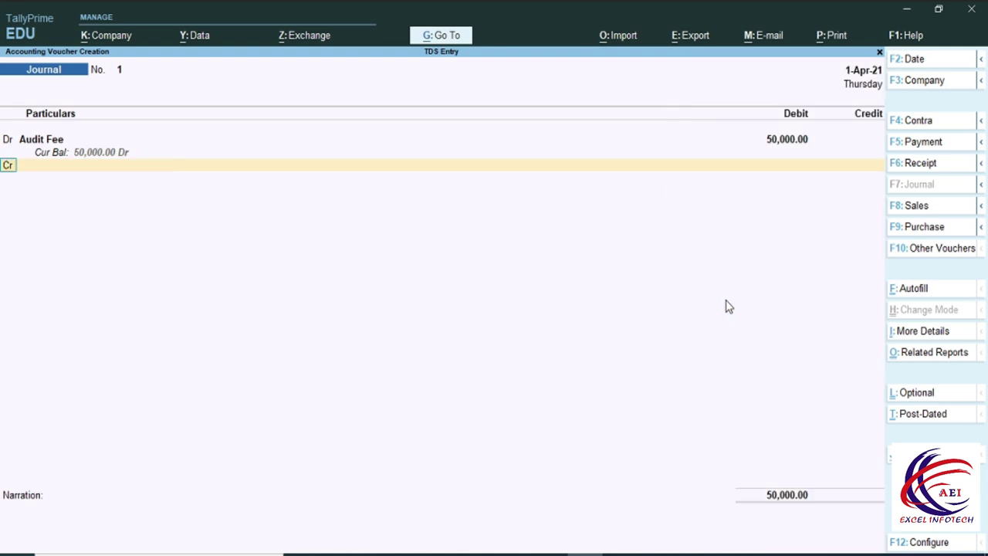
pyautogui.press('Return')
pyautogui.press('Down')
pyautogui.press('Down')
pyautogui.press('Down')
pyautogui.press('Down')
pyautogui.press('Up')
pyautogui.press('Up')
pyautogui.press('Return')
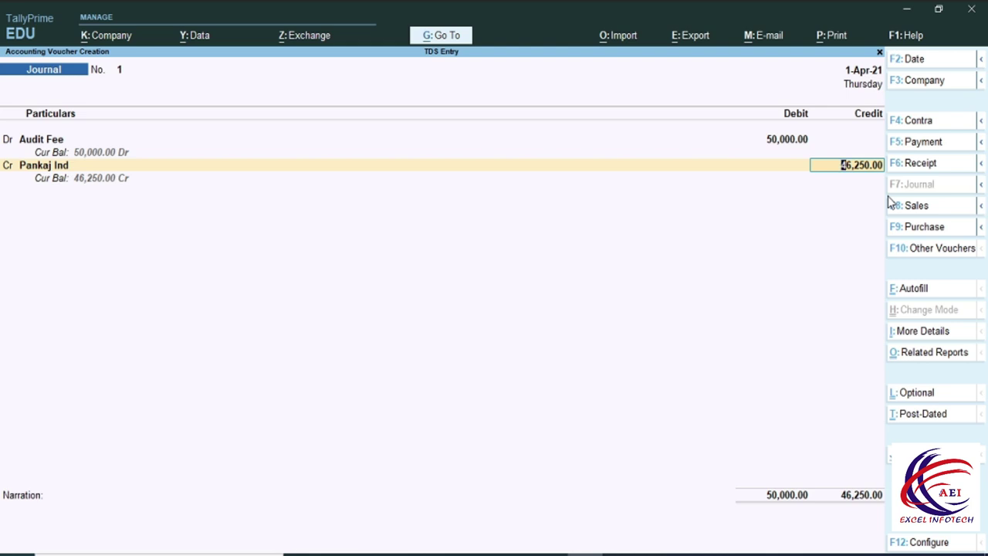
pyautogui.press('Return')
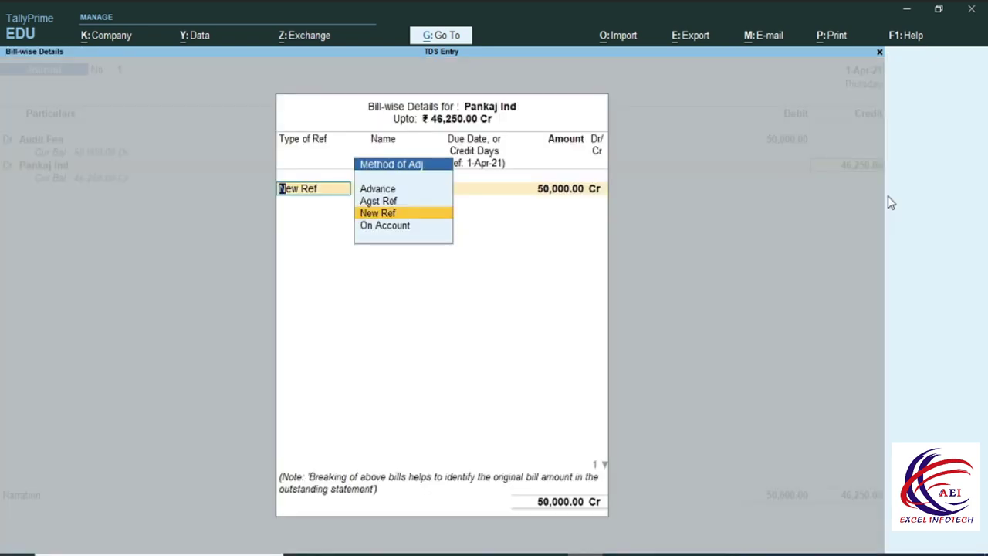
# Record Pankaj Ind's bill as New Ref 1 and credit TDS on Audit Fee 3,750.
pyautogui.press('Return')
pyautogui.press('Return')
pyautogui.press('Return')
pyautogui.press('Return')
pyautogui.press('Return')
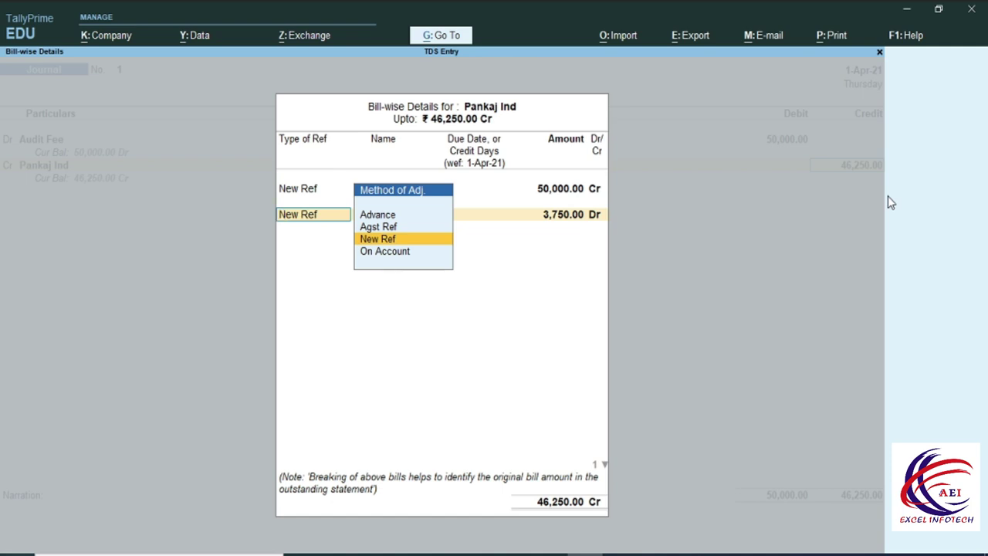
pyautogui.press('Return')
pyautogui.press('Return')
pyautogui.press('Return')
pyautogui.press('Return')
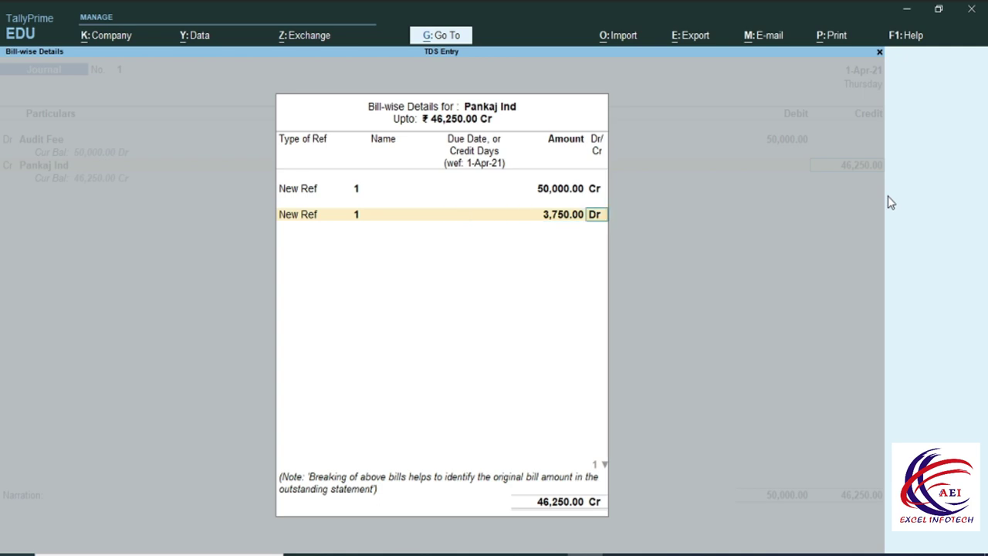
pyautogui.press('Return')
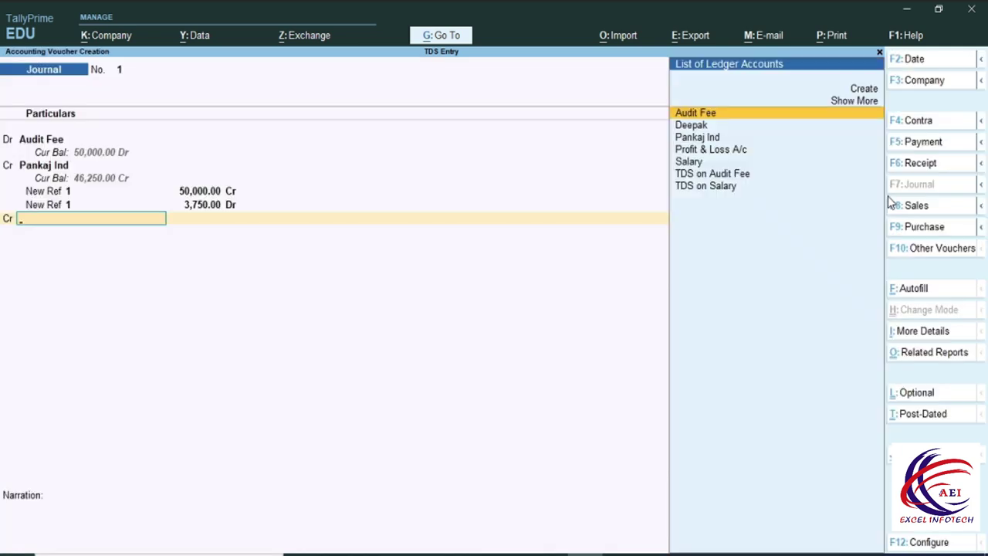
pyautogui.write('T')
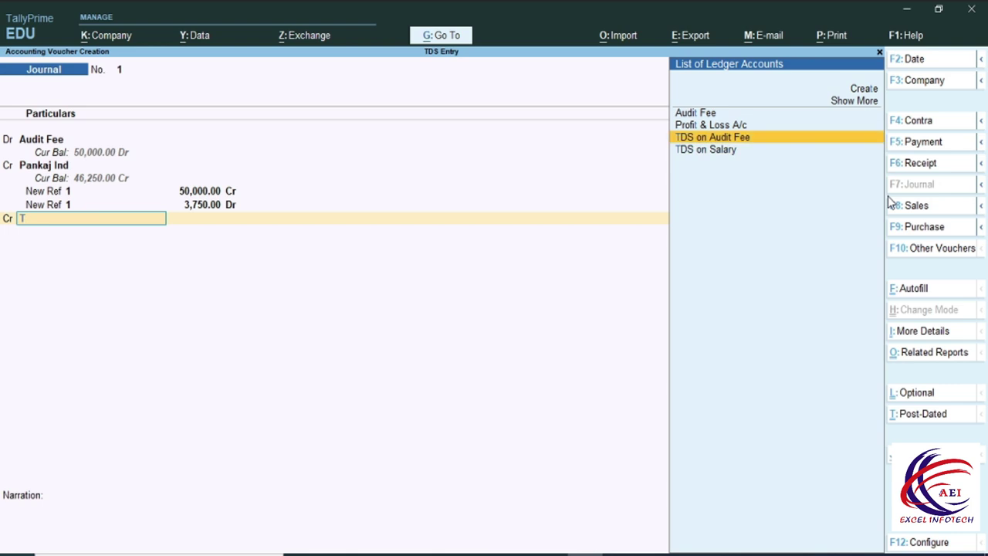
pyautogui.press('Return')
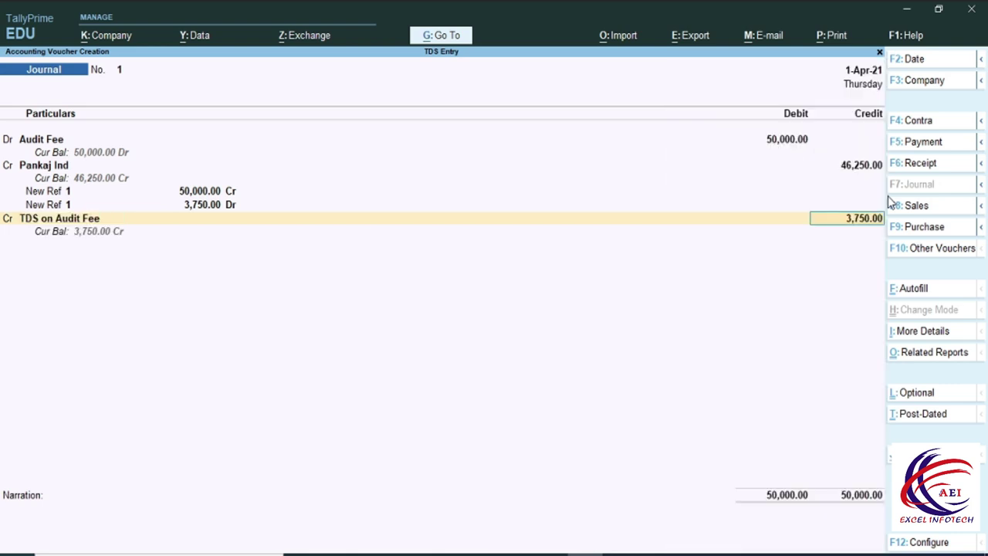
pyautogui.press('Return')
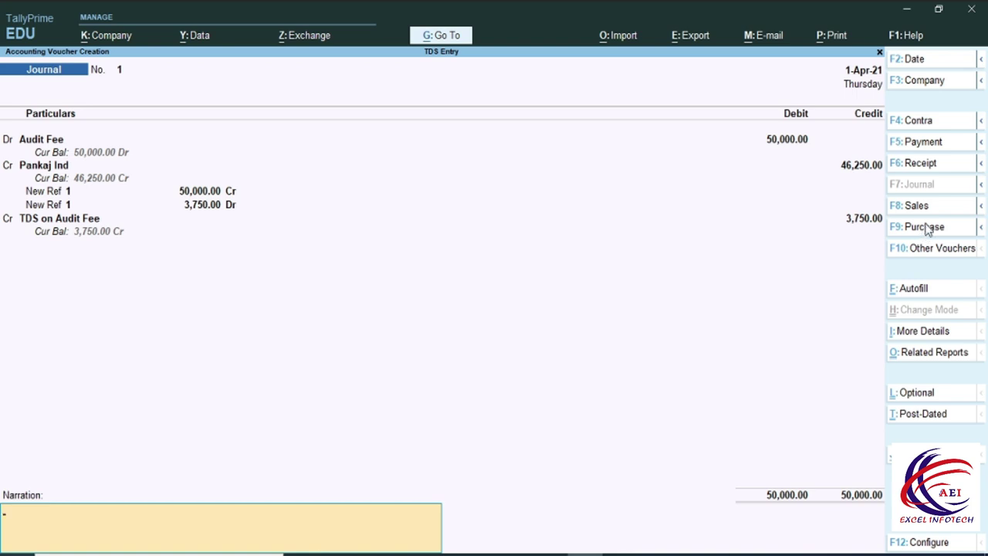
# Save the balanced journal and quit voucher entry back to the Gateway of Tally.
pyautogui.press('Return')
pyautogui.press('Return')
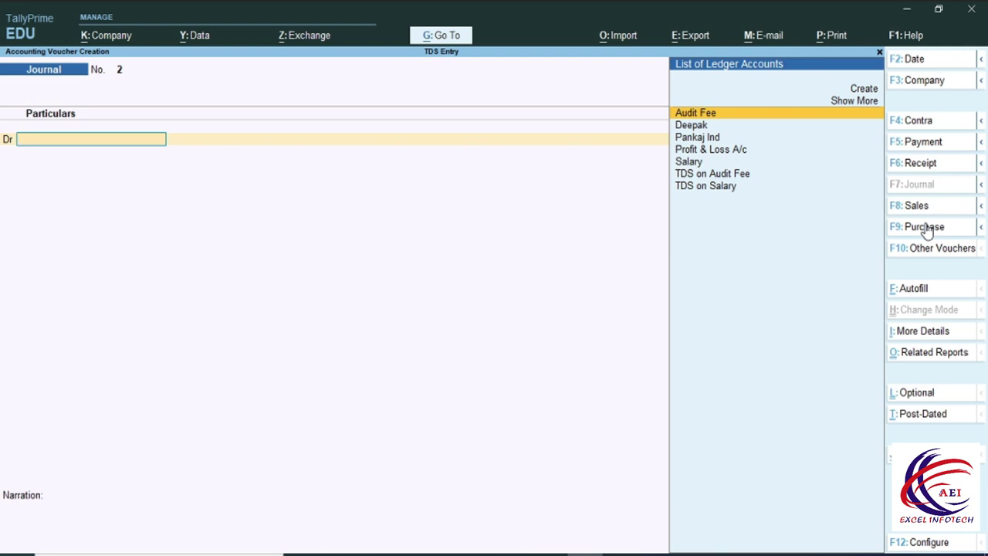
pyautogui.press('Escape')
pyautogui.press('Return')
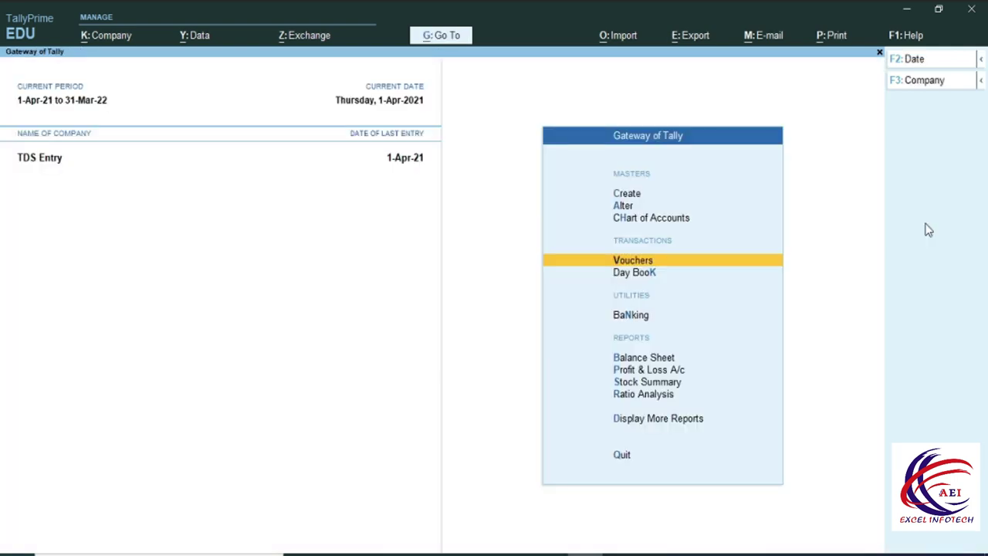
pyautogui.press('Down')
pyautogui.press('Down')
pyautogui.press('Down')
pyautogui.press('Down')
pyautogui.press('Up')
pyautogui.press('Return')
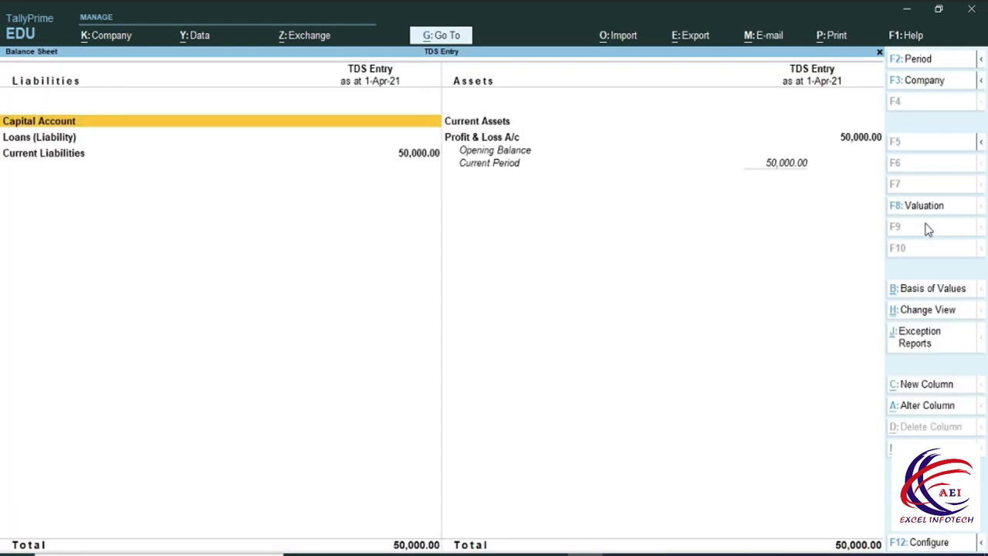
# Review the detailed Balance Sheet: Duties & Taxes 3,750 and Sundry Creditors 46,250, then close it.
pyautogui.click(66, 157)
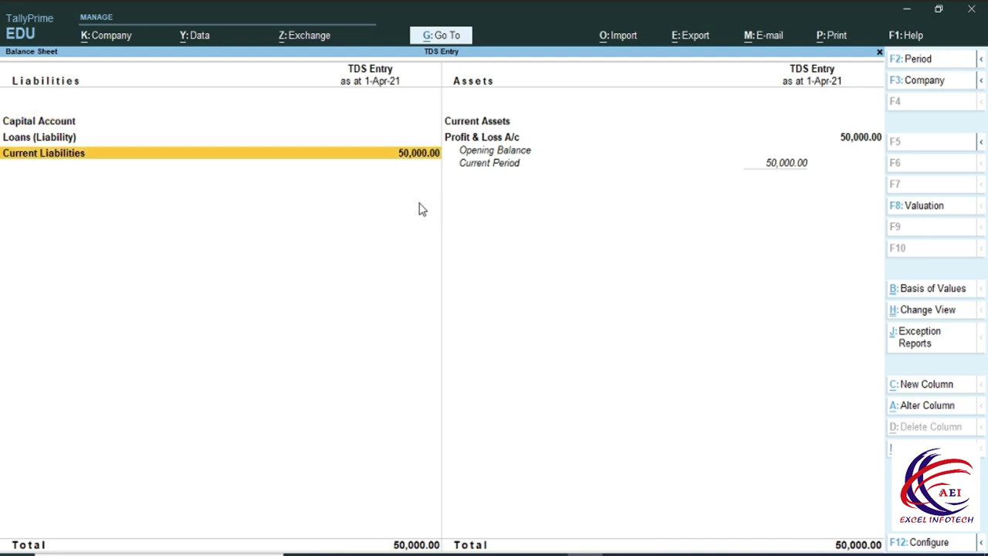
pyautogui.hotkey('alt', 'F1')
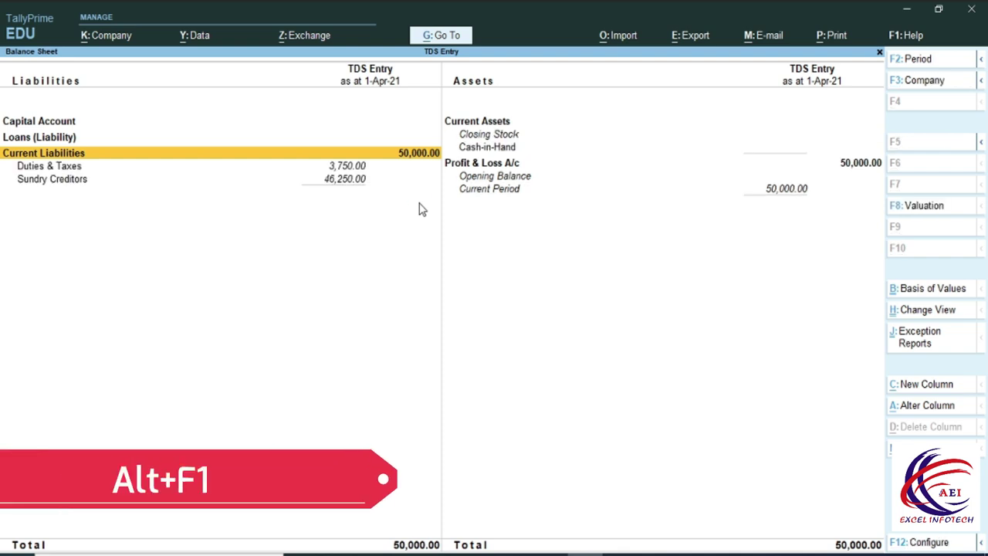
pyautogui.click(35, 168)
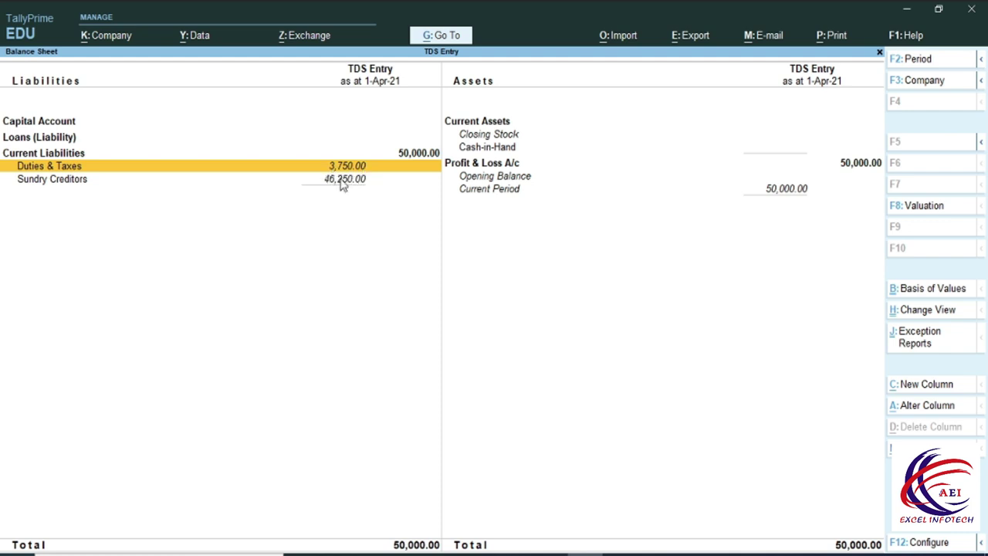
pyautogui.click(340, 182)
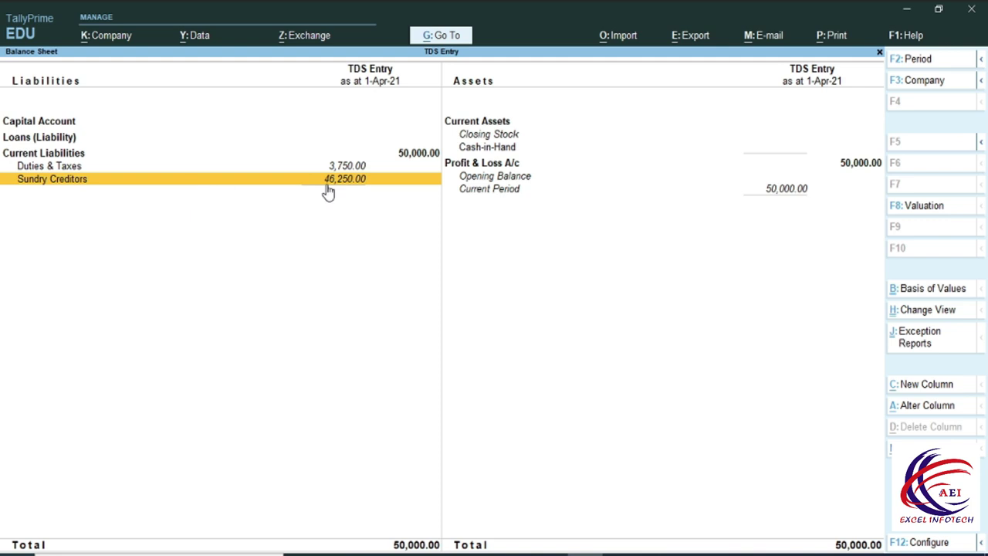
pyautogui.press('Up')
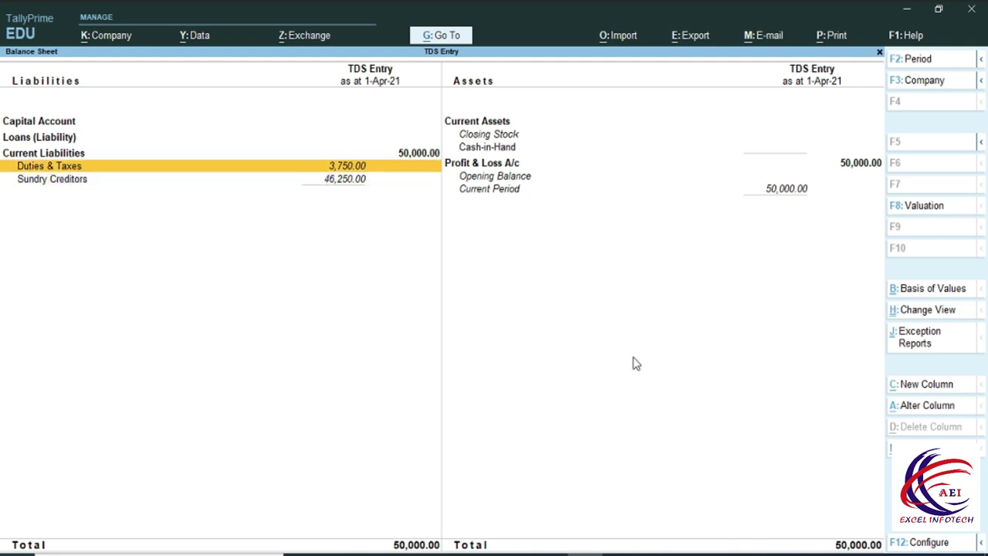
pyautogui.press('Escape')
pyautogui.press('Up')
pyautogui.press('Up')
pyautogui.press('Up')
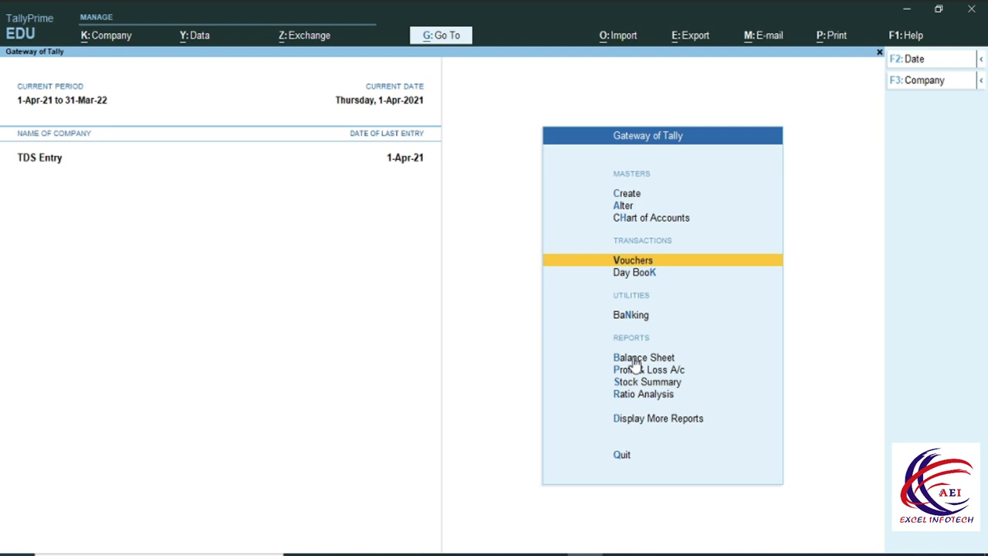
# Start Journal No. 2 debiting Salary 75,000.
pyautogui.press('Return')
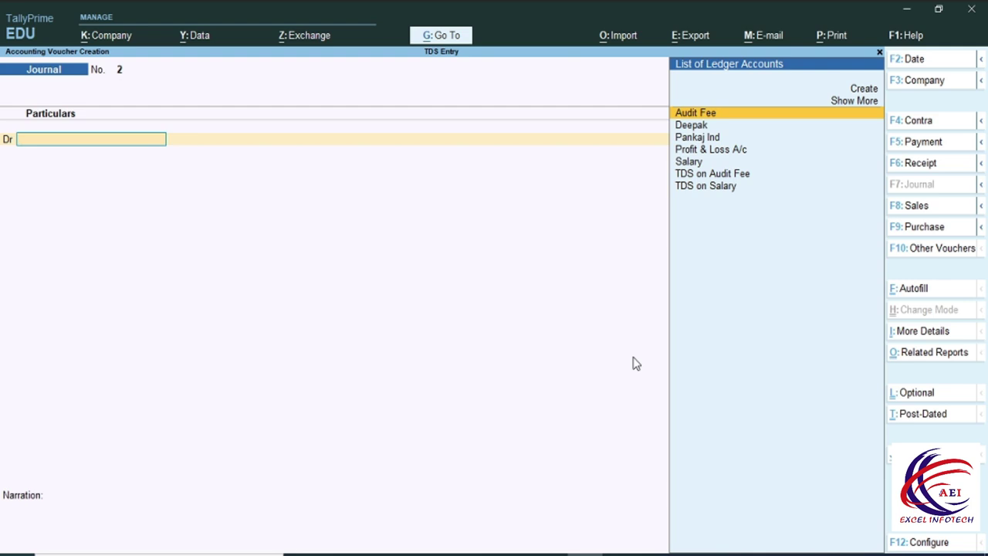
pyautogui.press('Down')
pyautogui.press('Down')
pyautogui.press('Down')
pyautogui.press('Down')
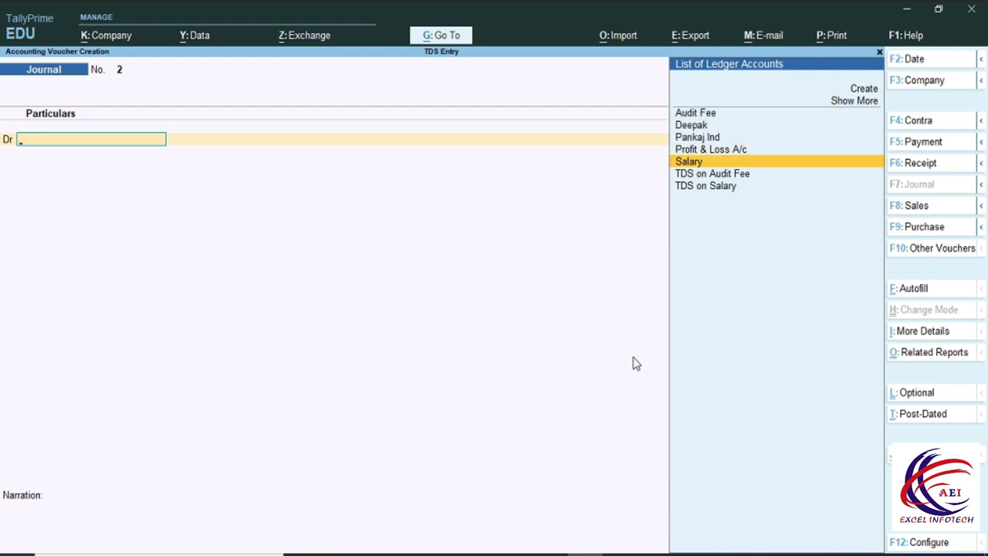
pyautogui.press('Return')
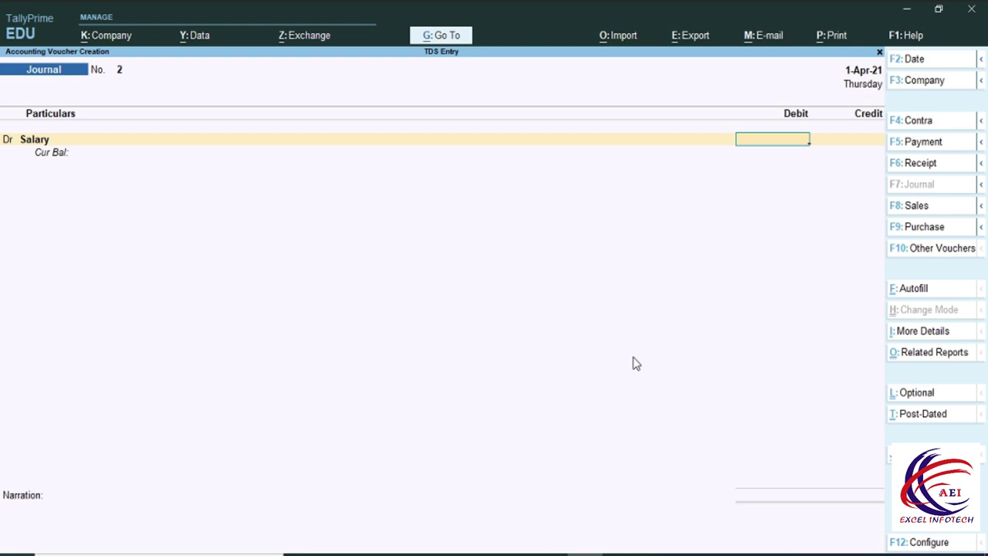
pyautogui.write('75000')
pyautogui.press('Return')
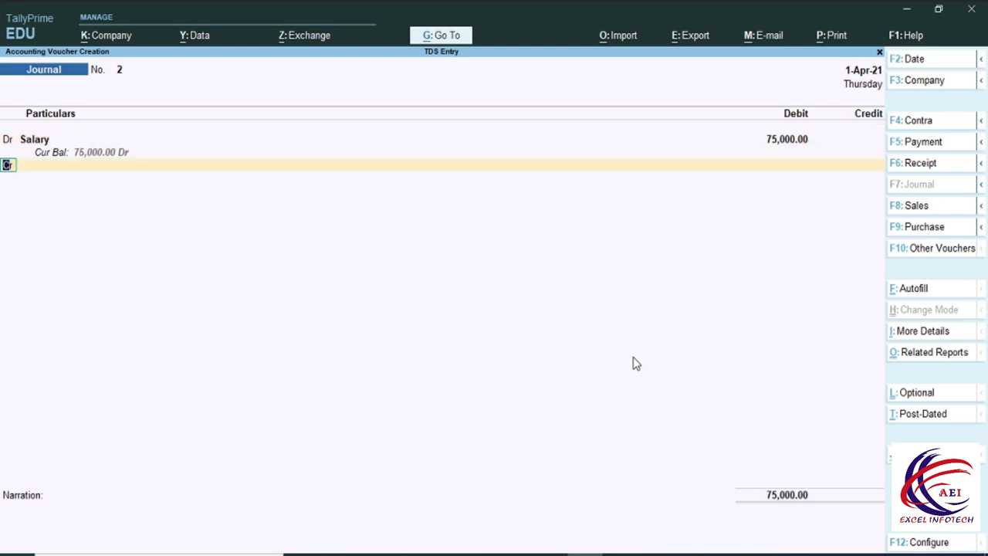
# Credit the employee's ledger 67,500 and open its bill-wise details.
pyautogui.press('Return')
pyautogui.write('D')
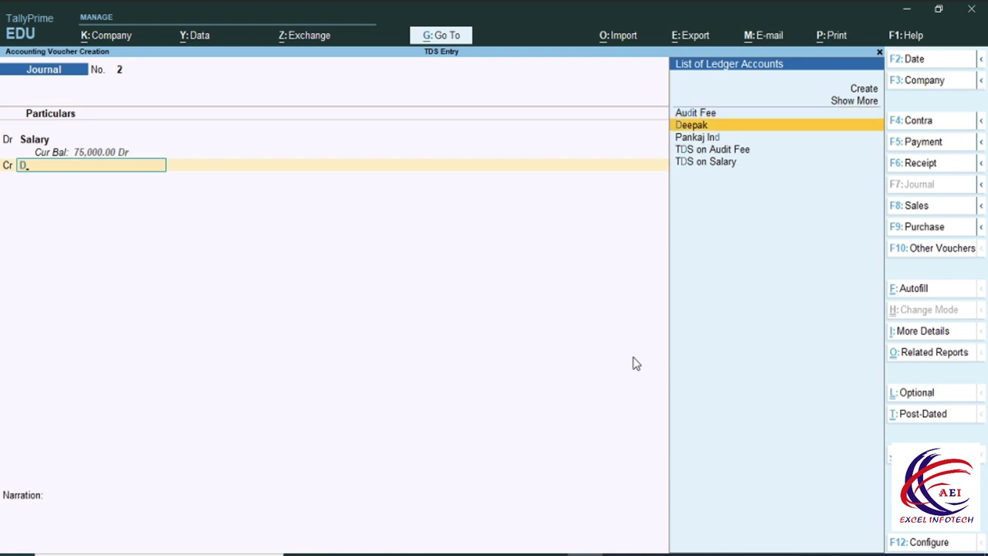
pyautogui.press('Return')
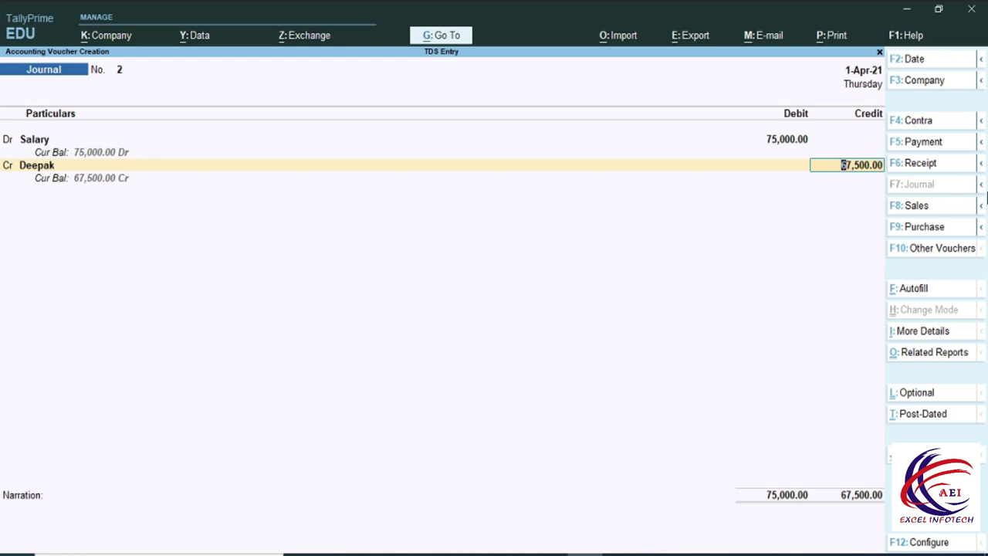
pyautogui.press('Return')
pyautogui.press('Return')
pyautogui.press('Return')
pyautogui.press('Return')
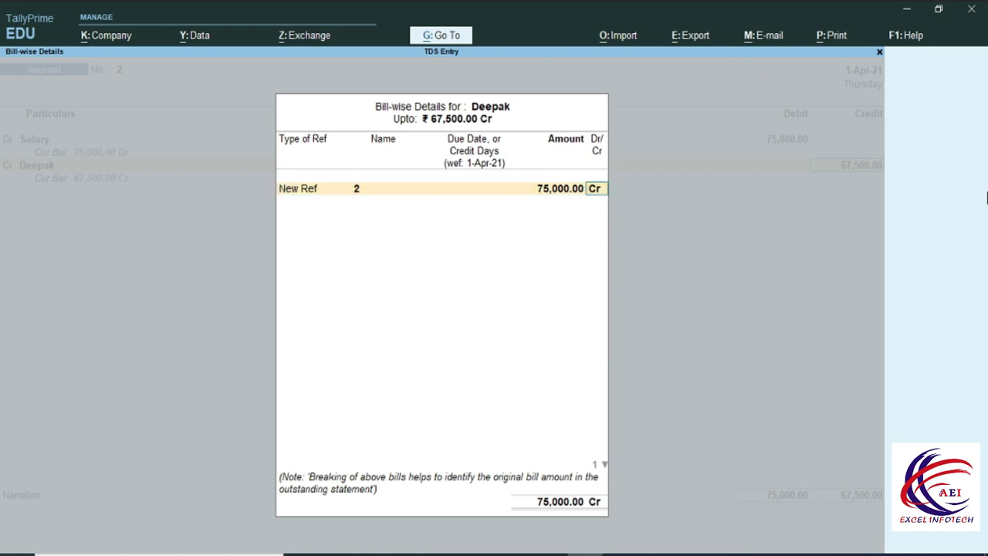
pyautogui.press('Return')
pyautogui.press('Return')
pyautogui.press('Return')
pyautogui.press('Return')
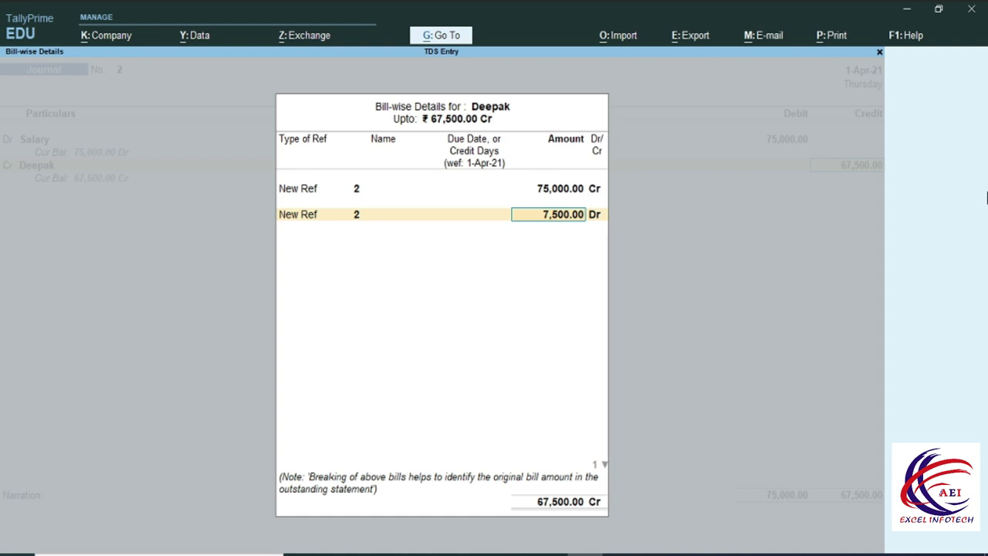
# Add the 7,500 Dr bill reference, credit TDS on Salary 7,500, and save Journal No. 2.
pyautogui.press('Return')
pyautogui.press('Return')
pyautogui.press('Return')
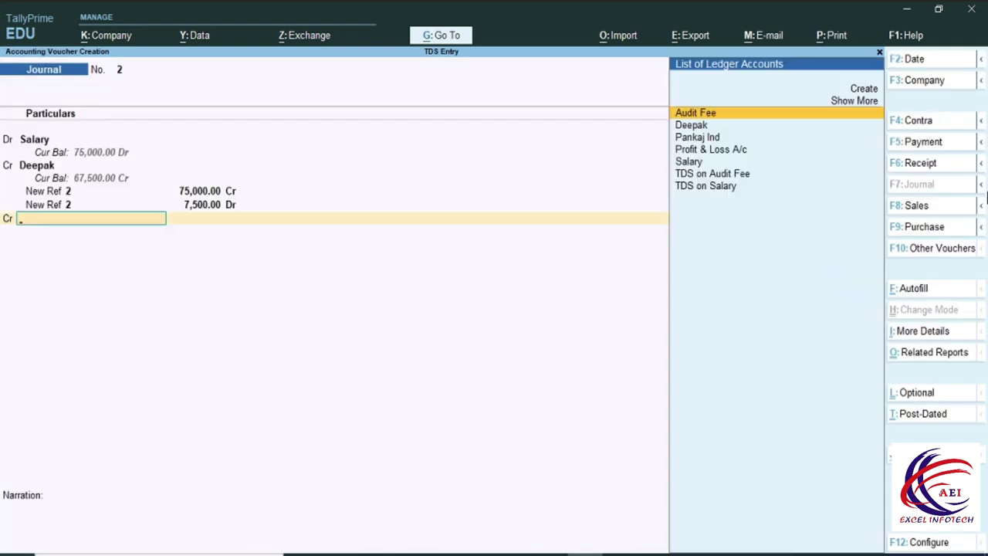
pyautogui.press('Down')
pyautogui.press('Down')
pyautogui.press('Down')
pyautogui.press('Down')
pyautogui.press('Down')
pyautogui.press('Down')
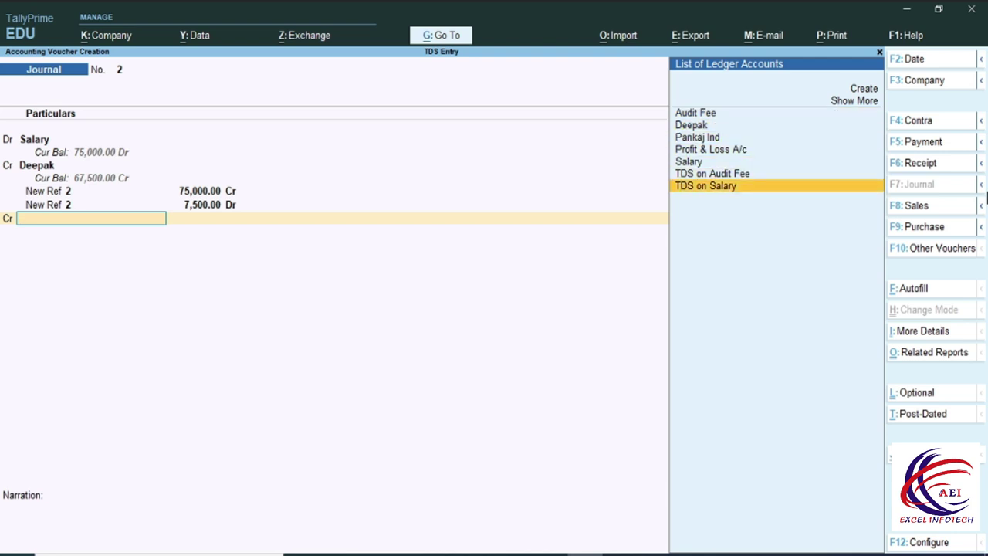
pyautogui.press('Return')
pyautogui.press('Return')
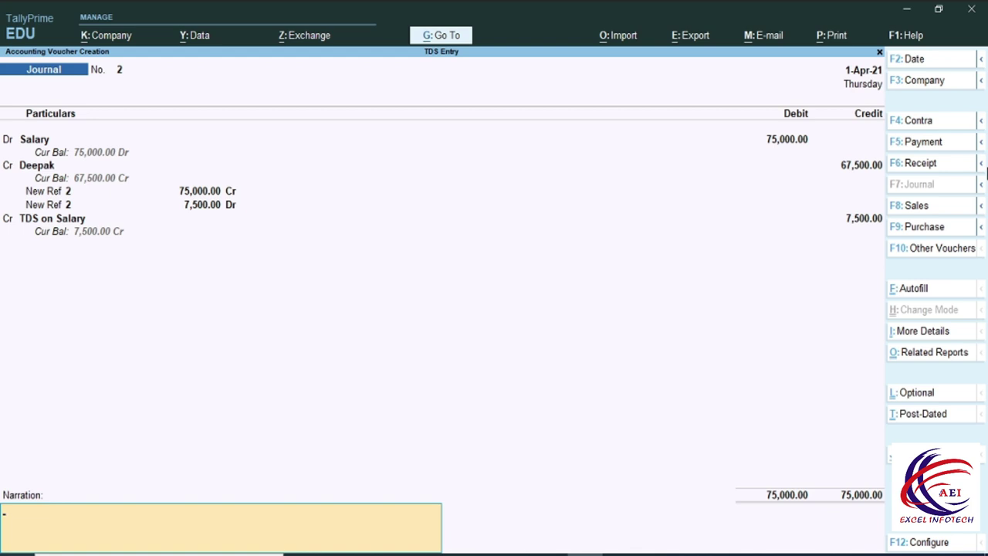
pyautogui.press('Return')
pyautogui.press('Return')
pyautogui.press('Escape')
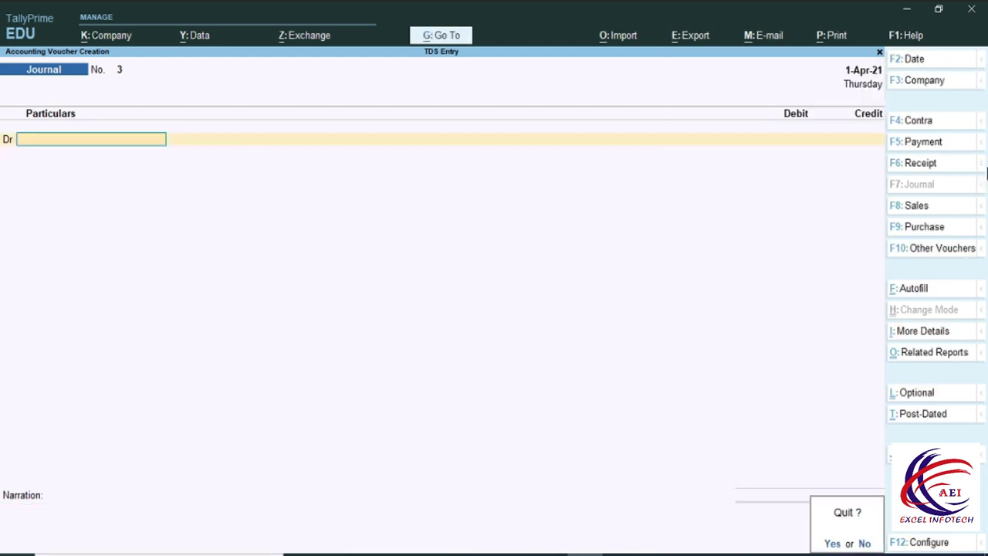
pyautogui.press('Return')
pyautogui.click(639, 362)
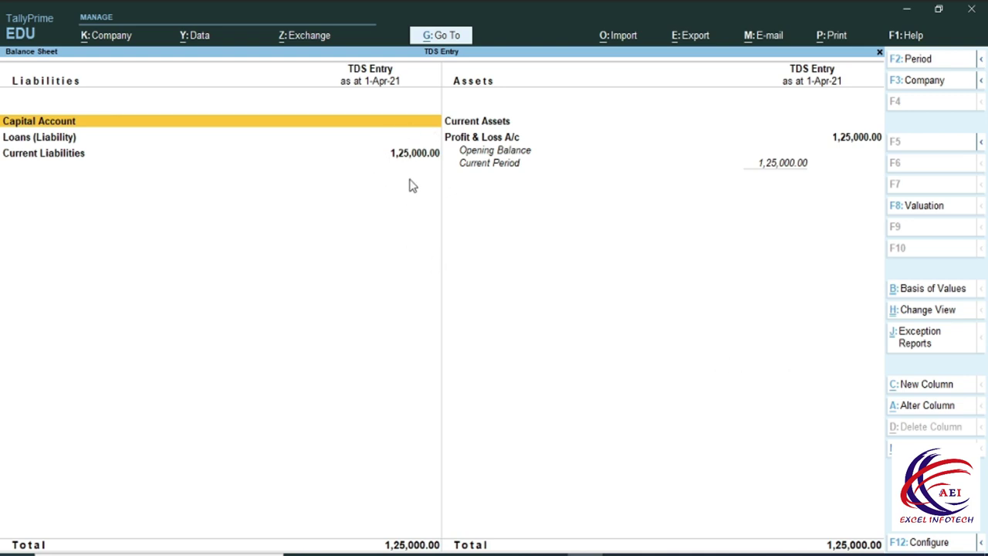
pyautogui.press('alt')
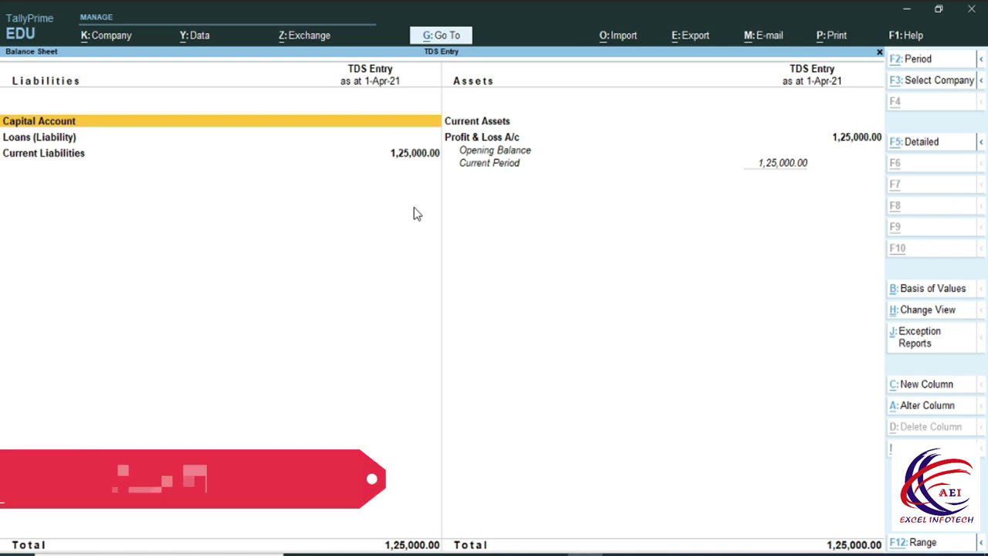
pyautogui.hotkey('alt', 'F1')
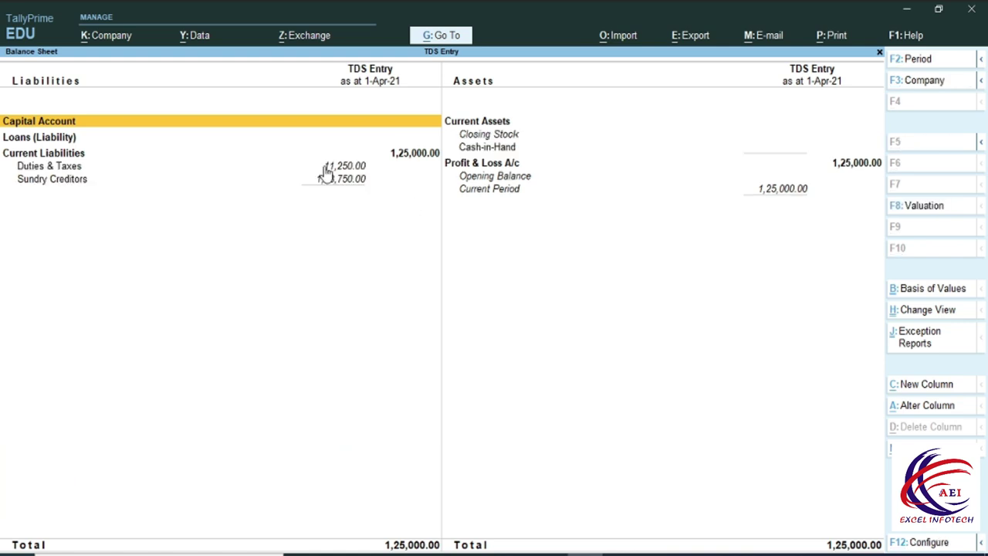
pyautogui.click(327, 167)
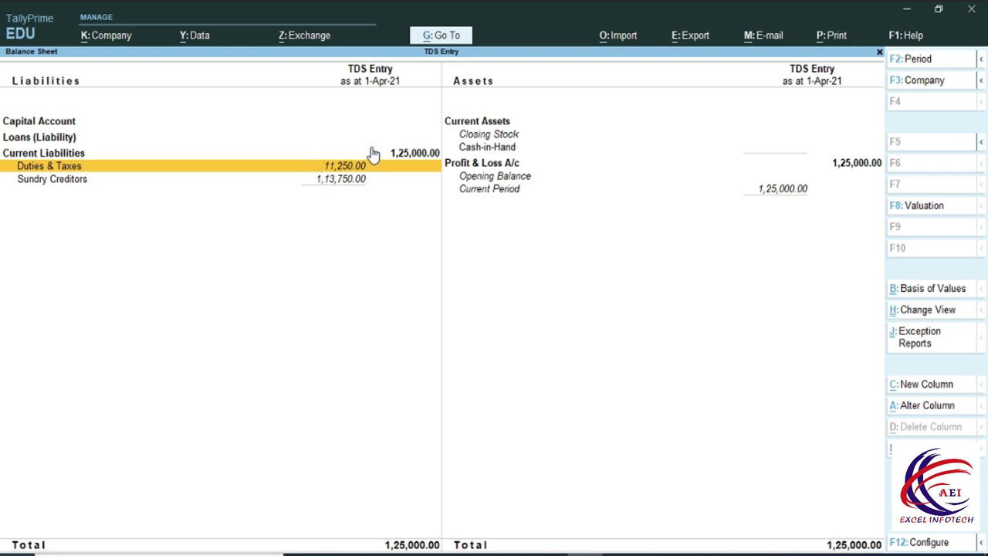
pyautogui.click(91, 184)
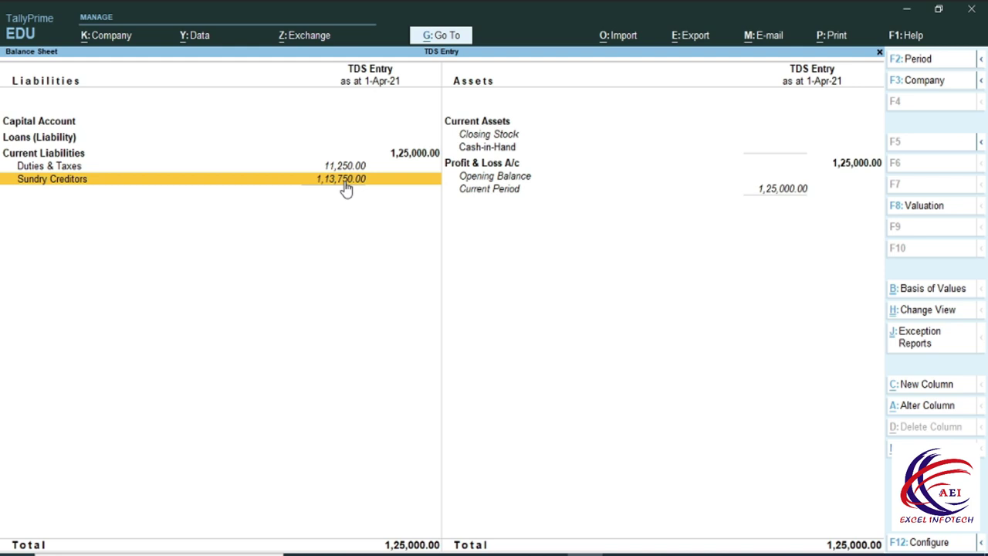
pyautogui.press('Up')
pyautogui.press('Up')
pyautogui.press('Return')
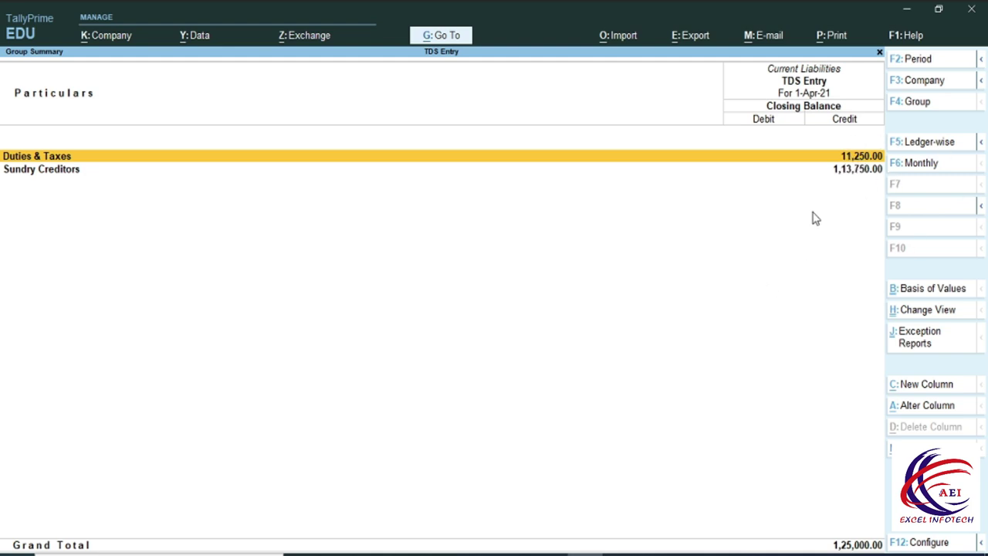
pyautogui.press('Escape')
pyautogui.press('Escape')
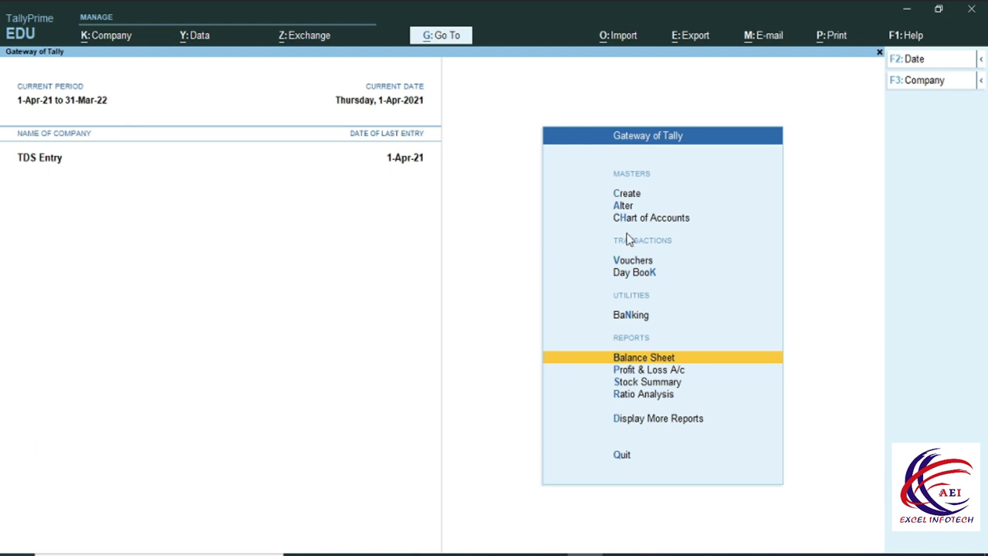
# Start Payment voucher No. 1 and launch a new ledger creation form with Alt+C.
pyautogui.click(628, 263)
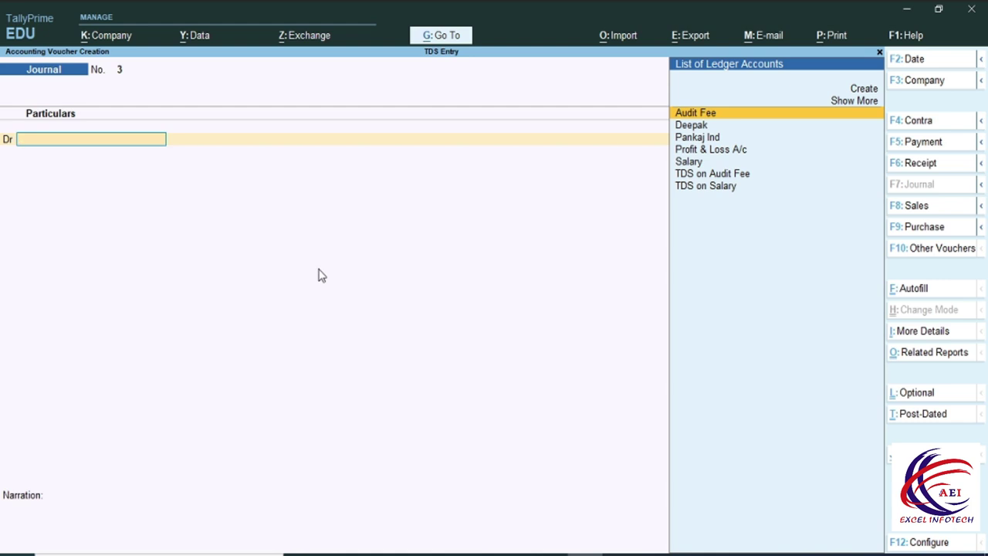
pyautogui.press('F5')
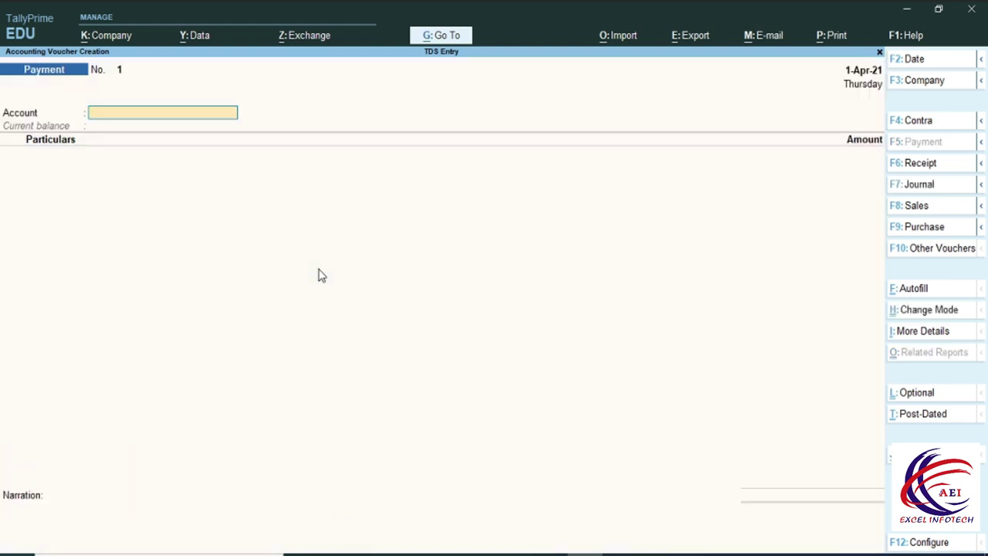
pyautogui.press('space')
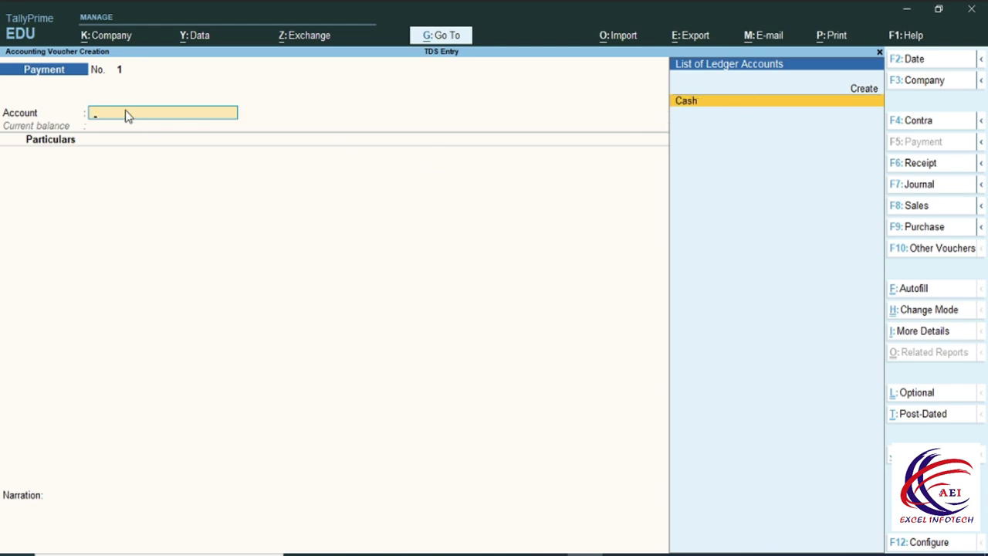
pyautogui.click(924, 309)
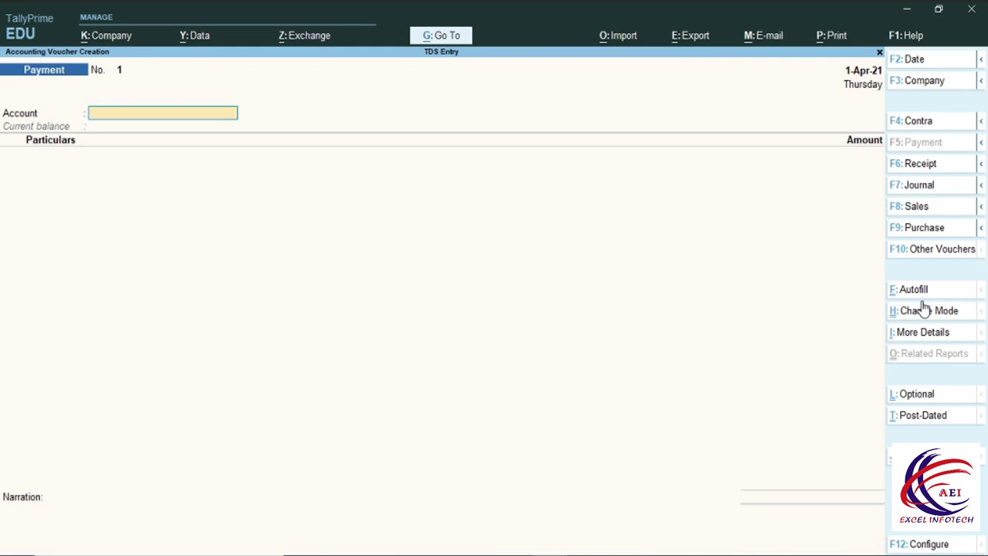
pyautogui.hotkey('alt', 'c')
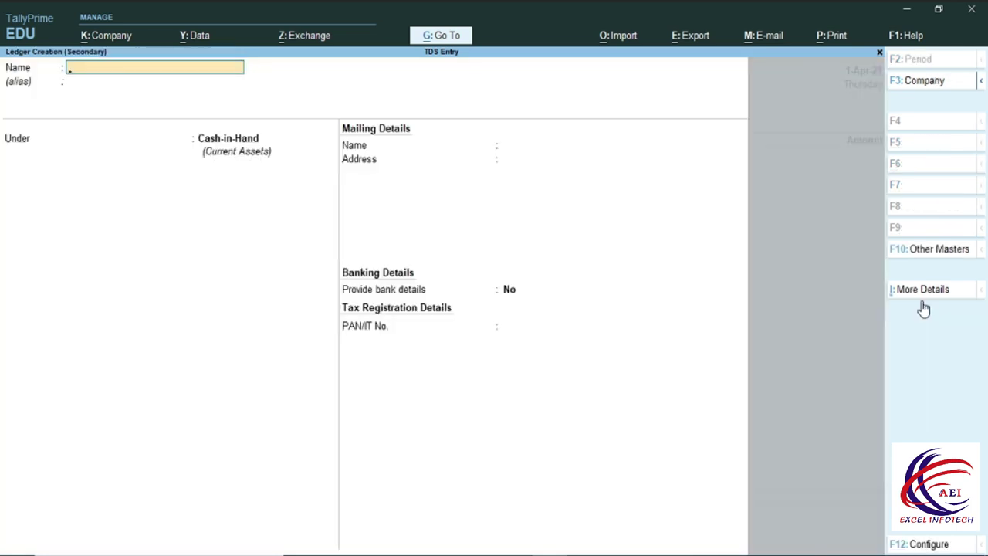
# Create the 'SBI Bank' ledger under Bank Accounts, passing through the bank and mailing details.
pyautogui.write('SBI Bank')
pyautogui.press('Return')
pyautogui.press('Return')
pyautogui.write('B')
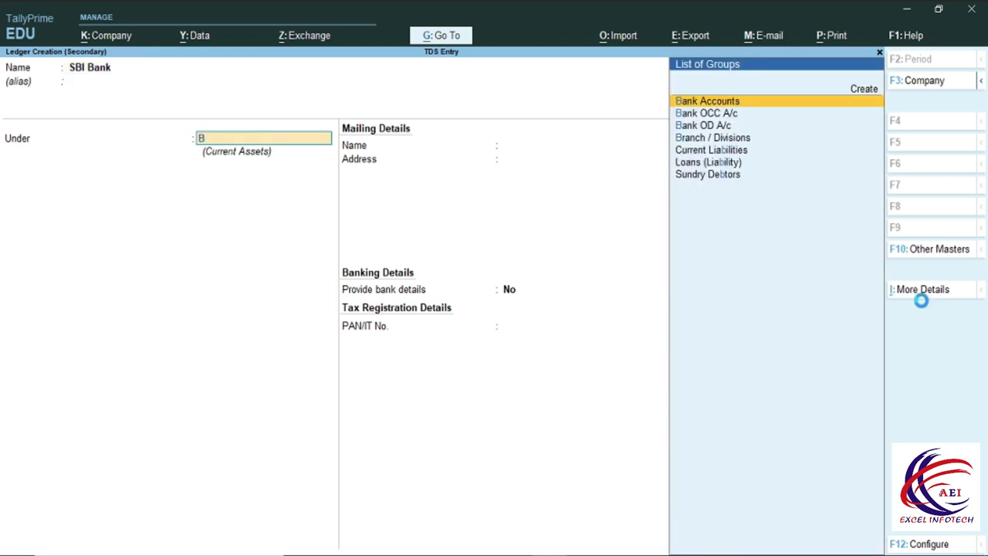
pyautogui.press('Return')
pyautogui.press('Return')
pyautogui.press('Return')
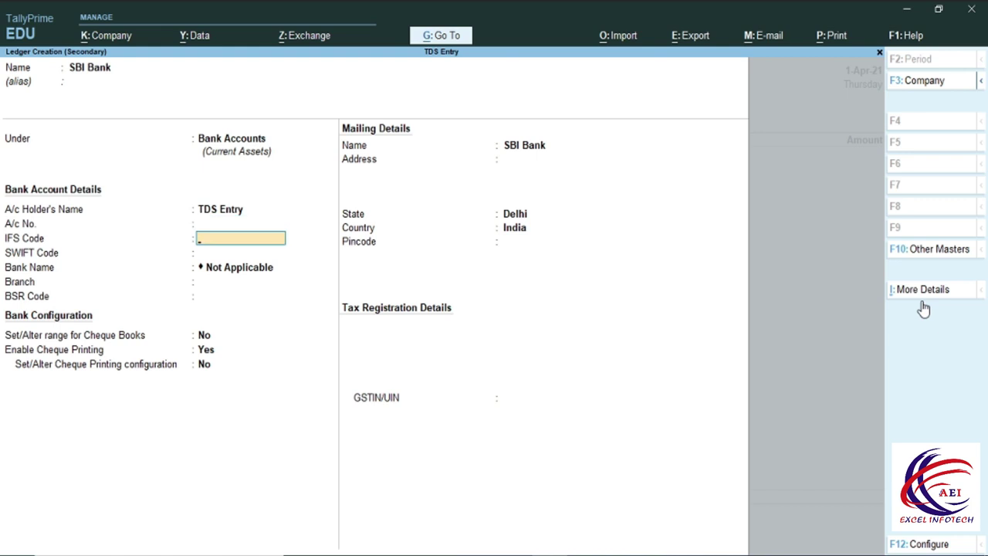
pyautogui.press('BackSpace')
pyautogui.press('Return')
pyautogui.press('Return')
pyautogui.press('Return')
pyautogui.press('Return')
pyautogui.press('Return')
pyautogui.press('Return')
pyautogui.press('Return')
pyautogui.press('Return')
pyautogui.press('Return')
pyautogui.press('Return')
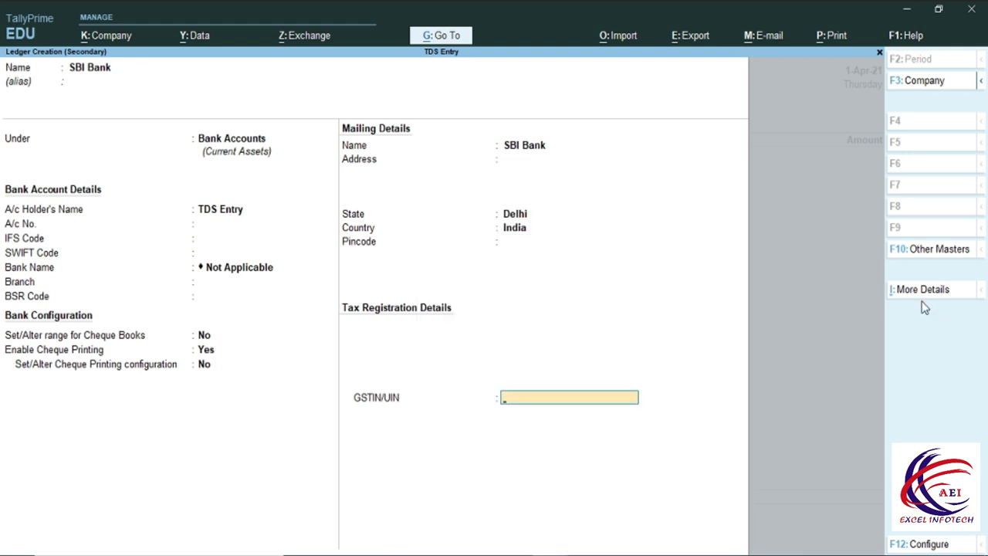
pyautogui.press('Return')
pyautogui.press('Return')
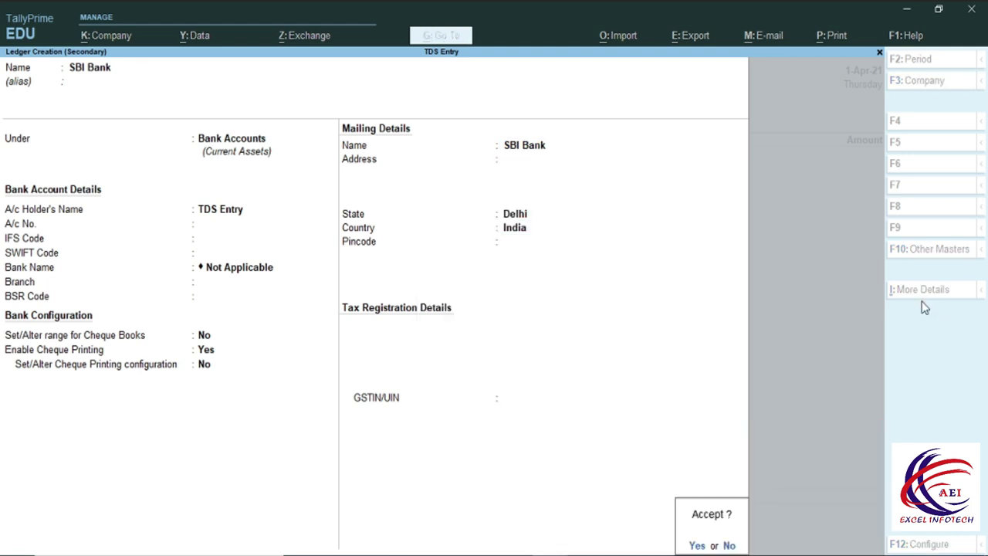
pyautogui.press('Return')
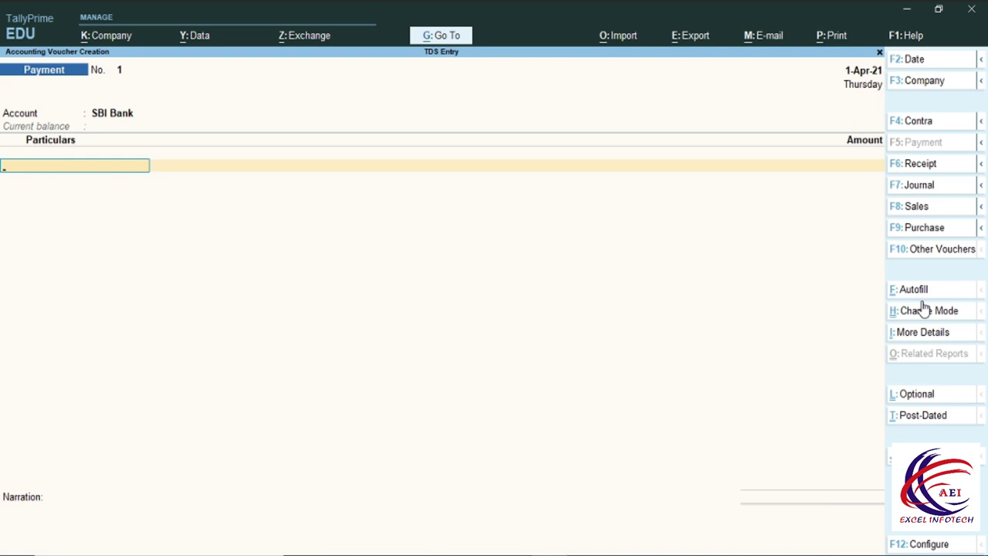
# Switch to a Contra voucher with SBI Bank as account and Cash 50,000 as particulars.
pyautogui.press('BackSpace')
pyautogui.write('c')
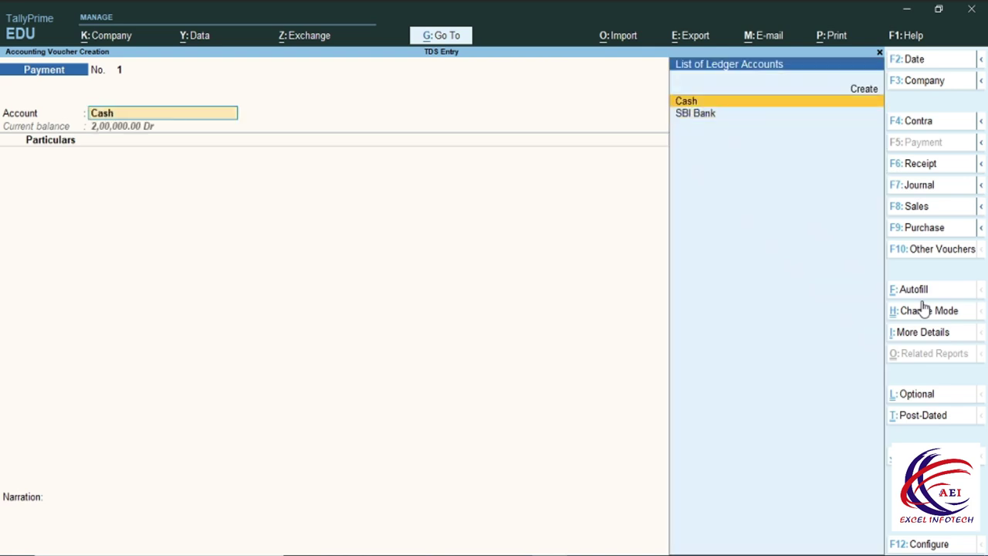
pyautogui.press('BackSpace')
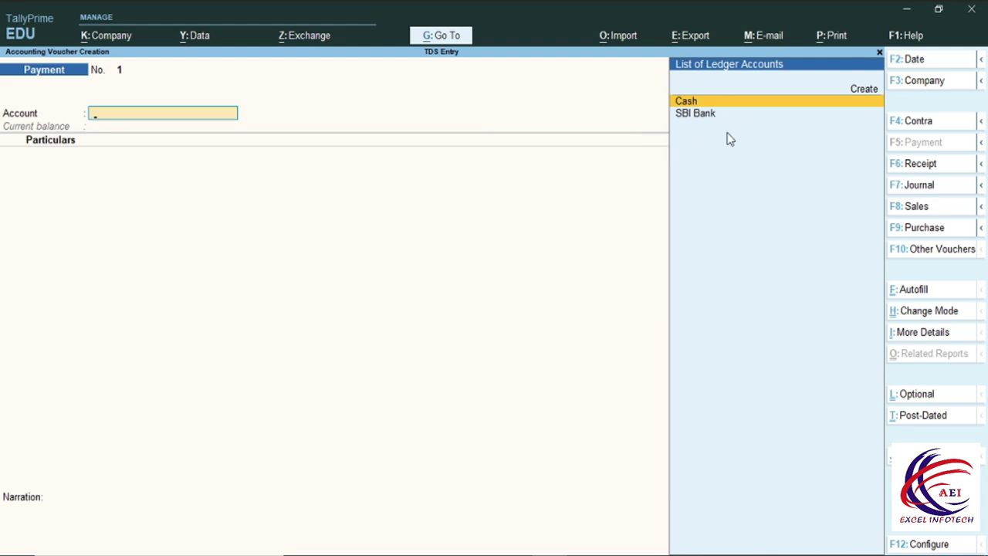
pyautogui.press('F4')
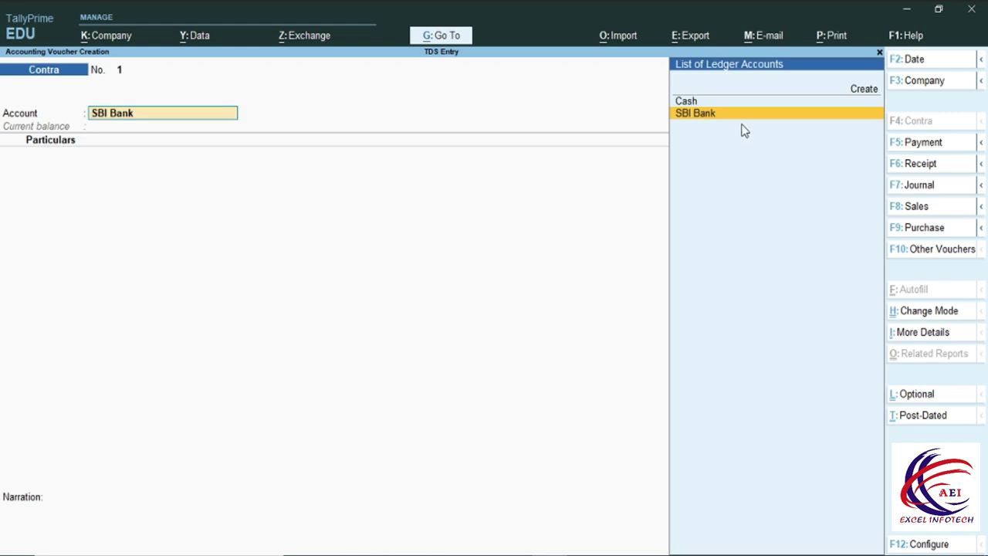
pyautogui.press('Return')
pyautogui.press('Down')
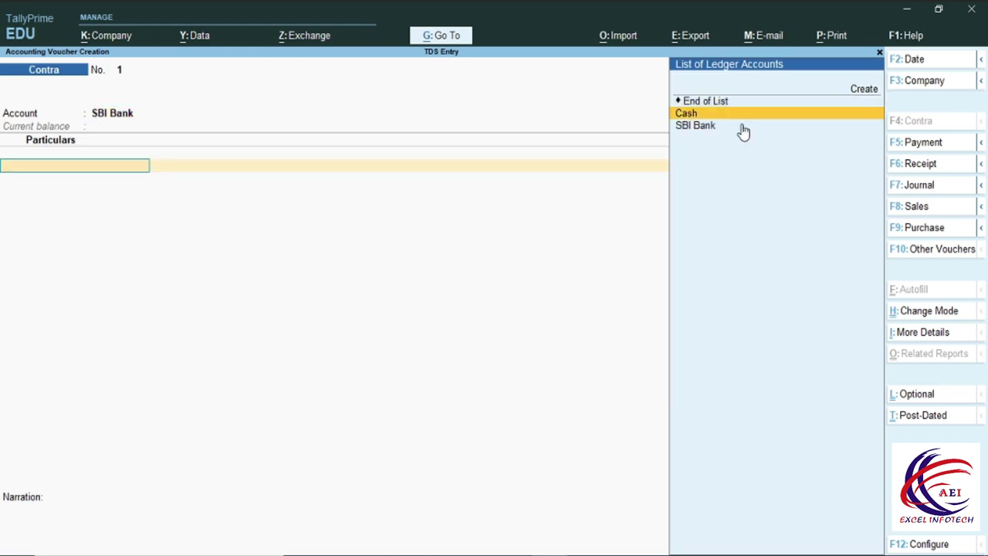
pyautogui.press('Return')
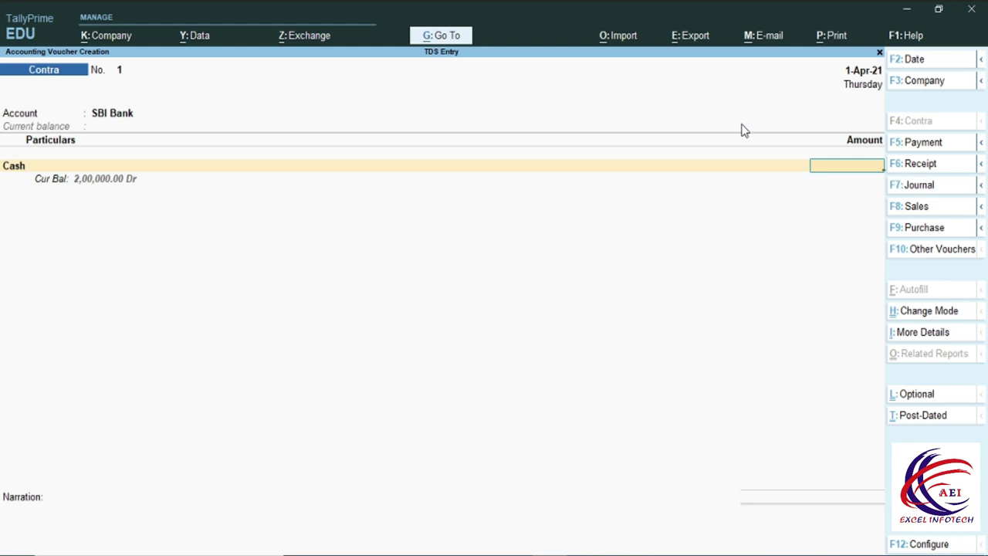
pyautogui.write('50,')
pyautogui.write('0000')
pyautogui.press('Return')
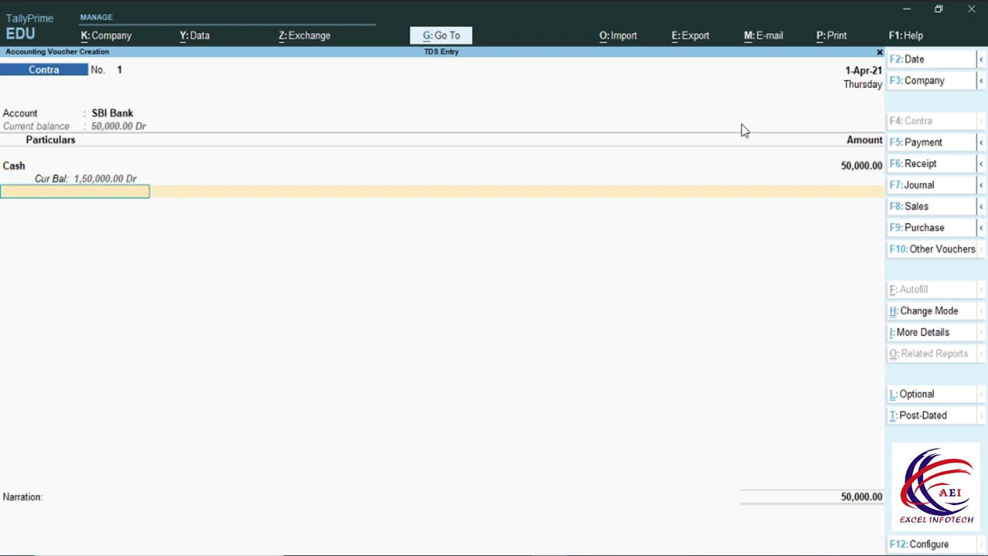
# Enter 25 notes of 2000 as the cash denominations and save Contra voucher 1.
pyautogui.press('Return')
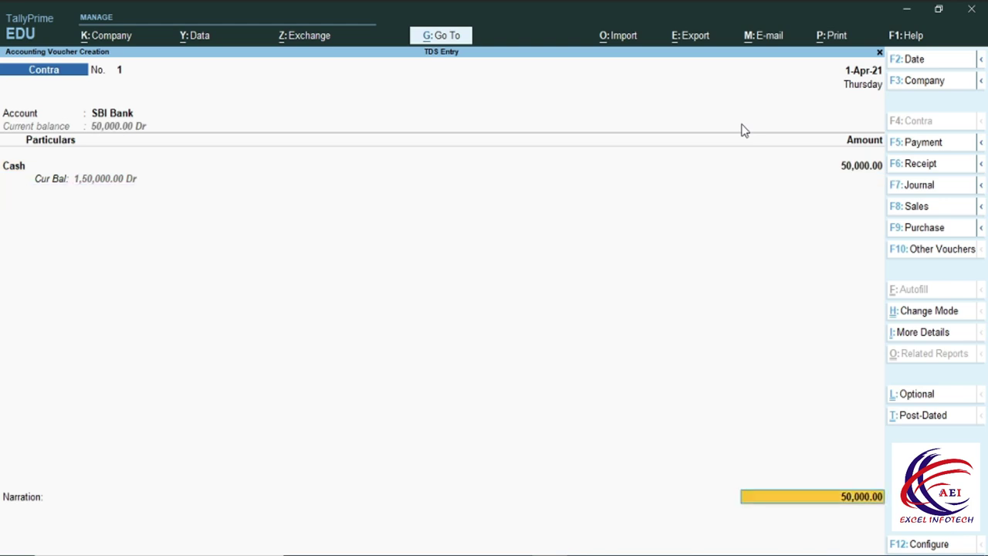
pyautogui.press('Return')
pyautogui.press('Return')
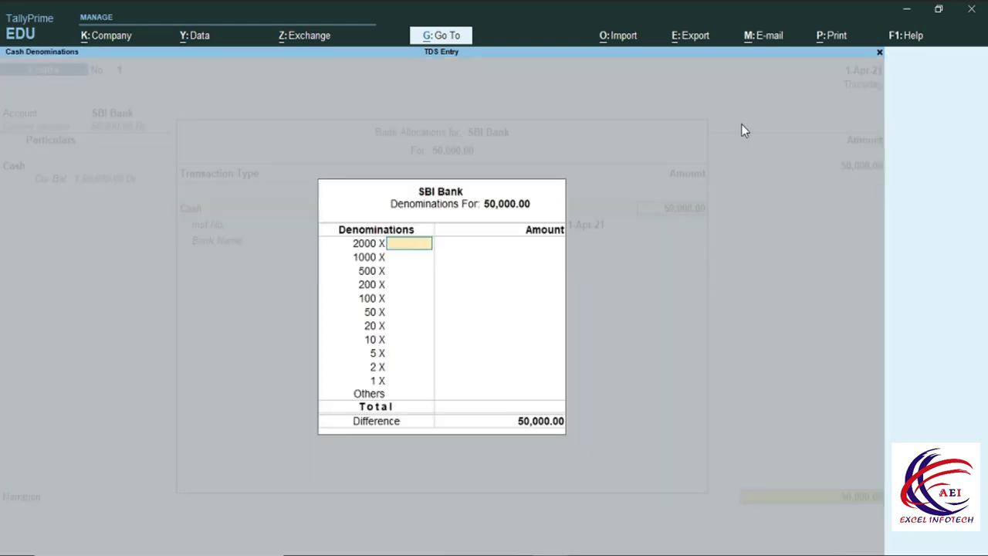
pyautogui.write('25')
pyautogui.press('Return')
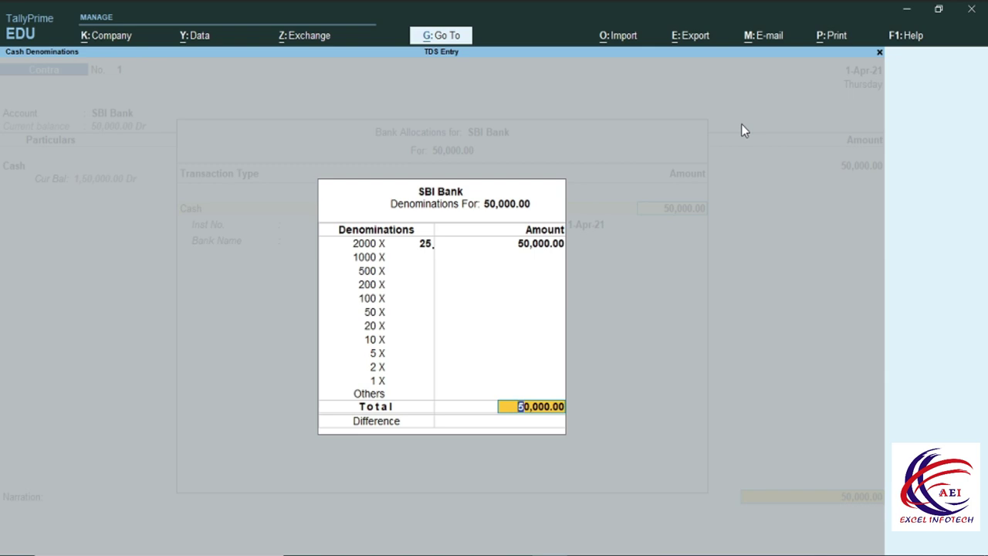
pyautogui.press('Return')
pyautogui.hotkey('ctrl', 'a')
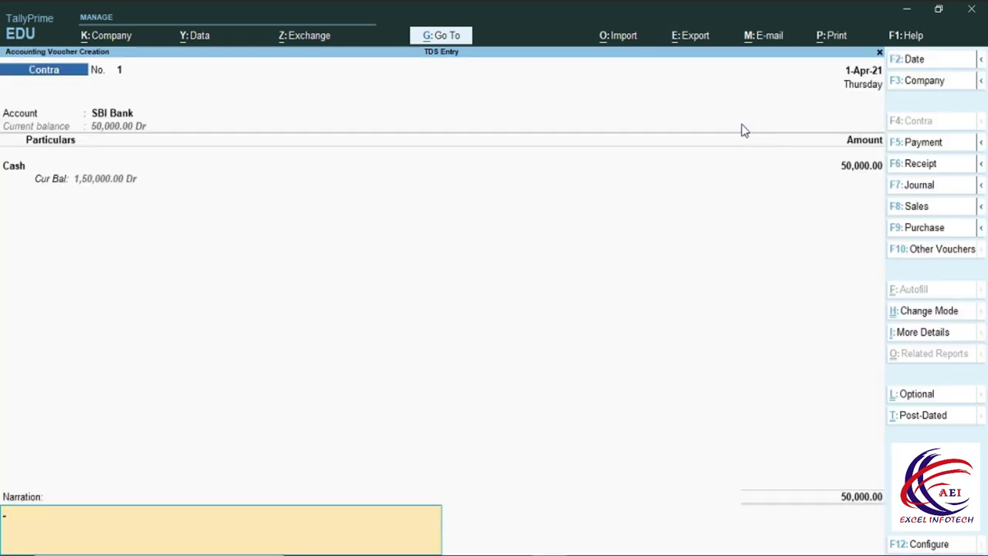
pyautogui.press('Return')
pyautogui.press('y')
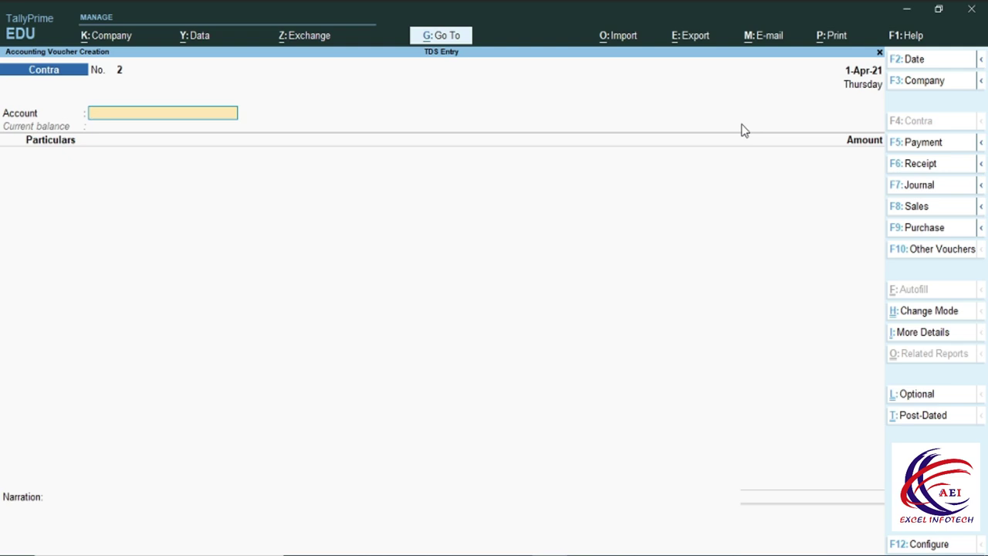
pyautogui.press('F5')
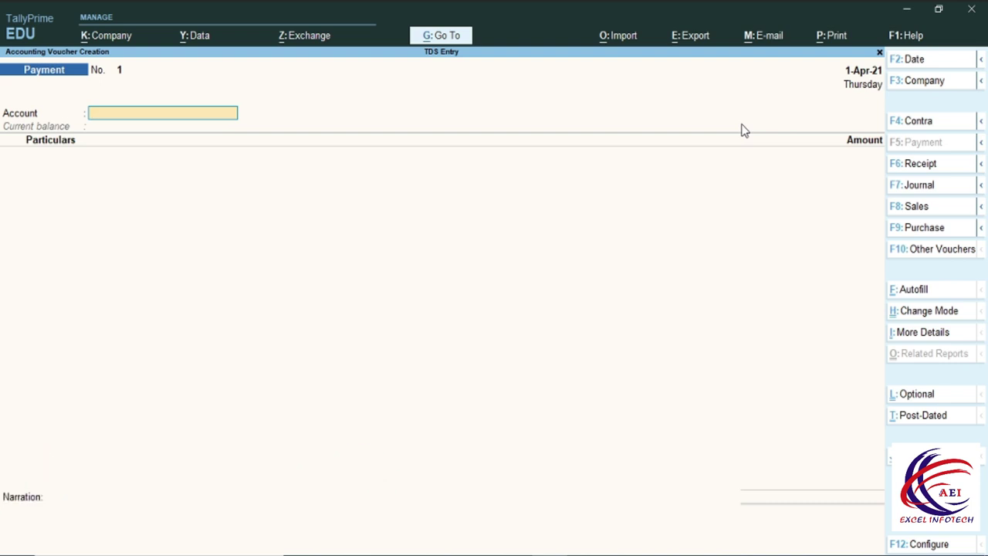
# Pay from SBI Bank, settling TDS on Audit Fee 3,750 against bill Jml / 1 / 1.
pyautogui.press('Down')
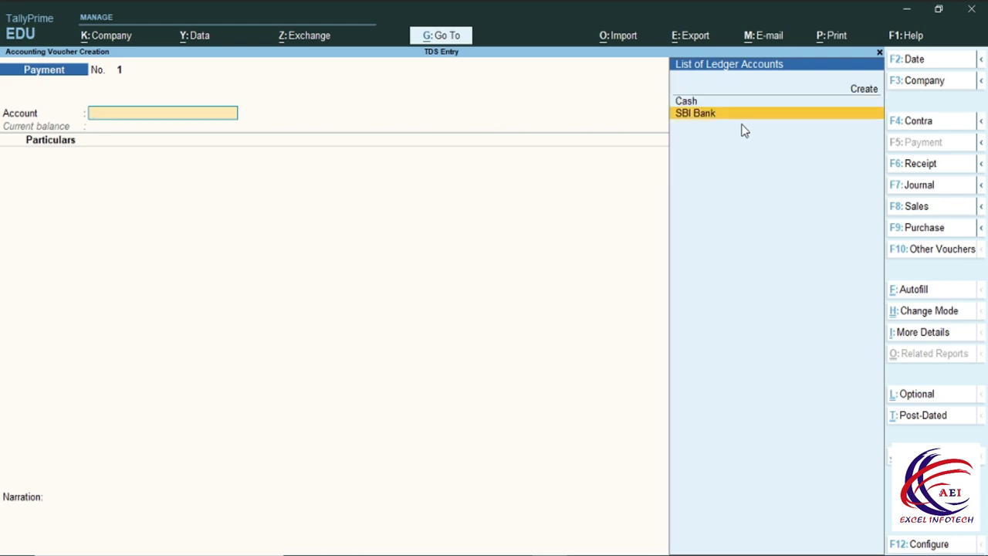
pyautogui.press('Return')
pyautogui.press('Down')
pyautogui.press('Down')
pyautogui.press('Down')
pyautogui.press('Down')
pyautogui.press('Down')
pyautogui.press('Down')
pyautogui.press('Down')
pyautogui.press('Down')
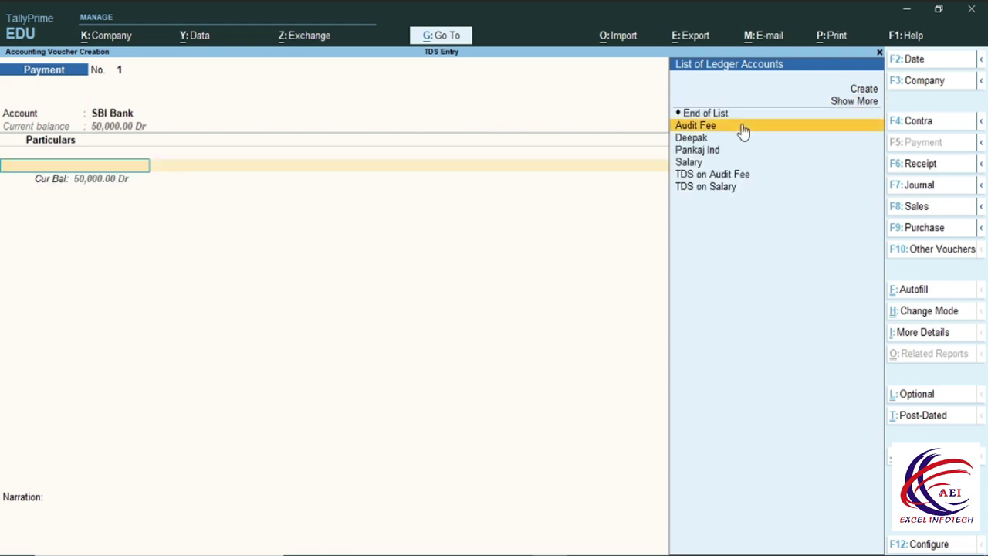
pyautogui.press('Return')
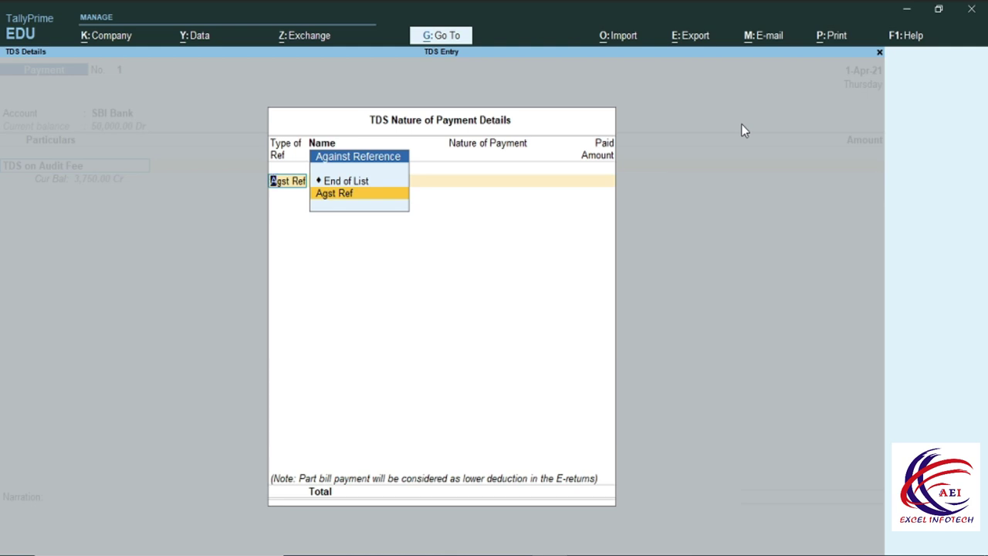
pyautogui.press('Return')
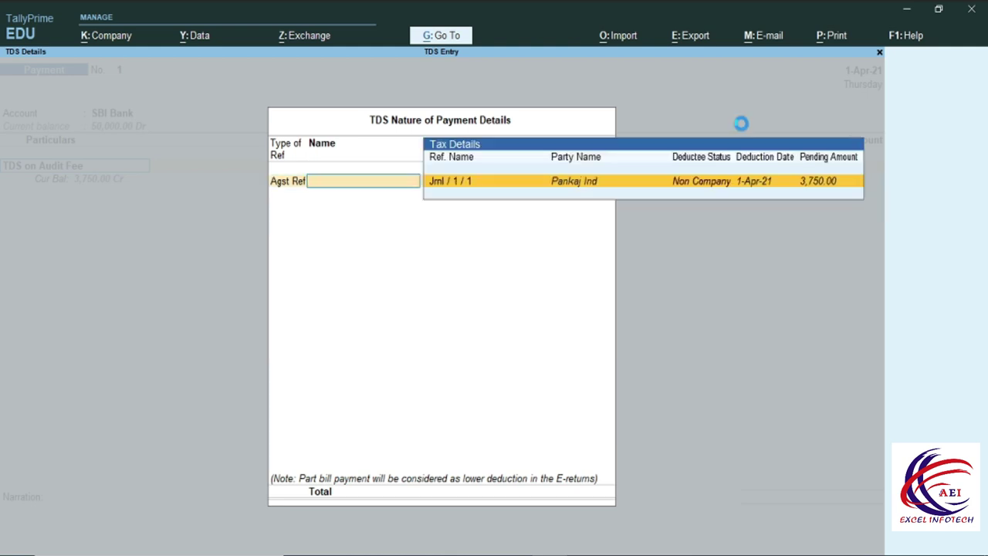
pyautogui.press('Return')
pyautogui.press('Return')
pyautogui.press('Return')
pyautogui.press('Return')
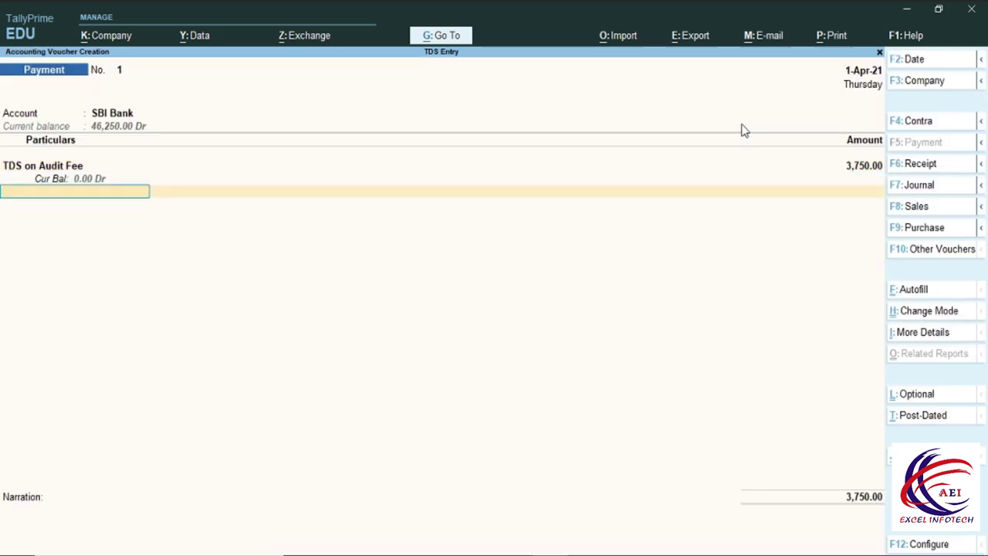
# Add TDS on Salary 7,500 against the pending Jrnl / 2 / 2 bill.
pyautogui.press('Up')
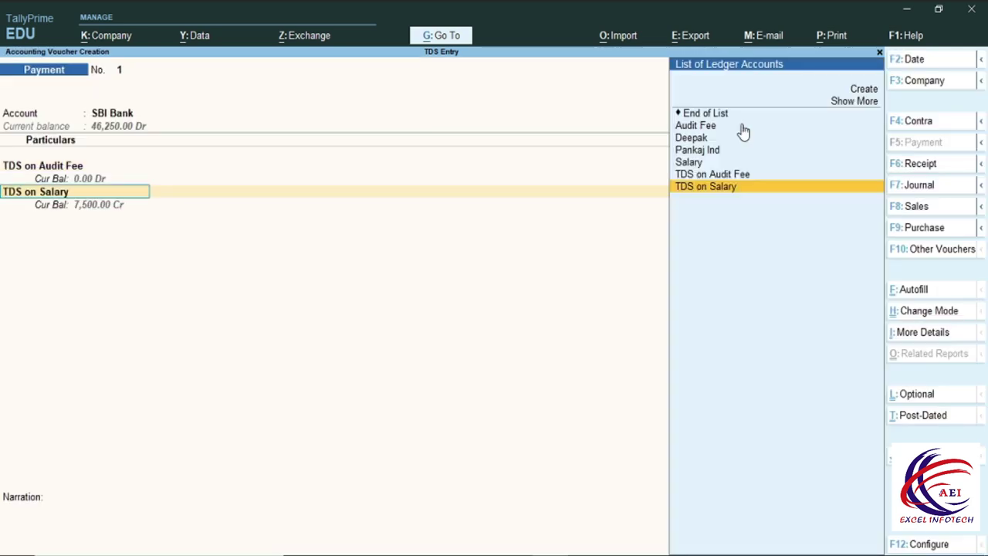
pyautogui.press('Return')
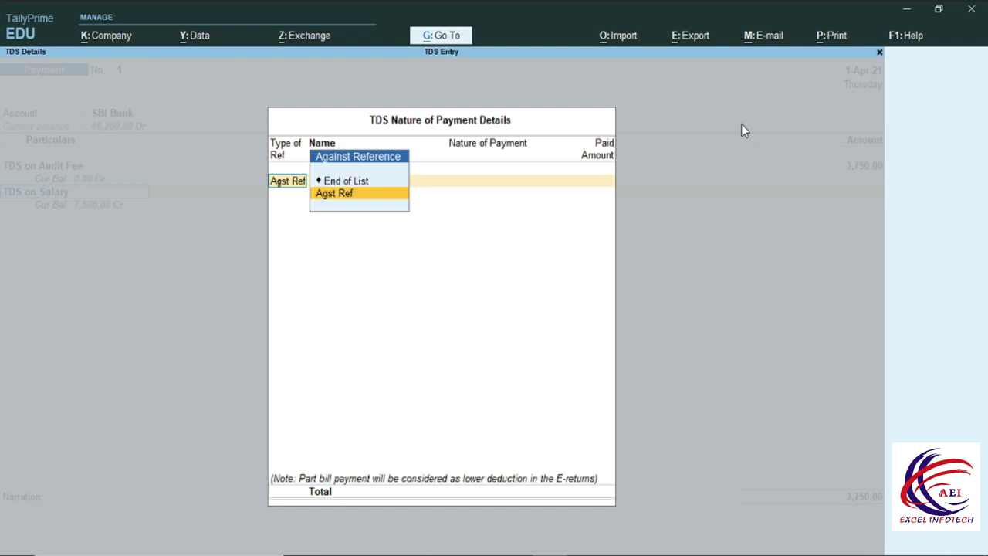
pyautogui.press('Return')
pyautogui.press('Return')
pyautogui.press('space')
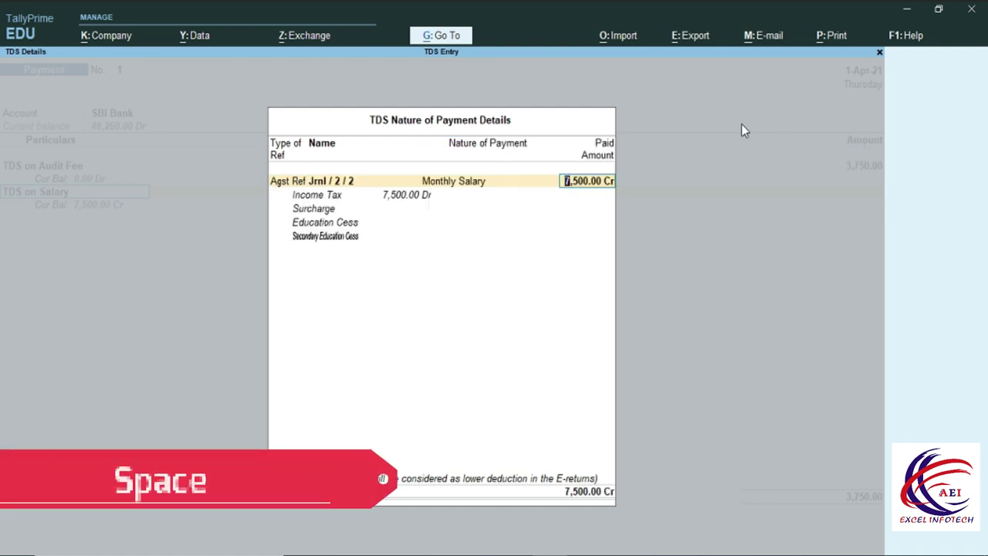
pyautogui.press('Return')
pyautogui.press('Return')
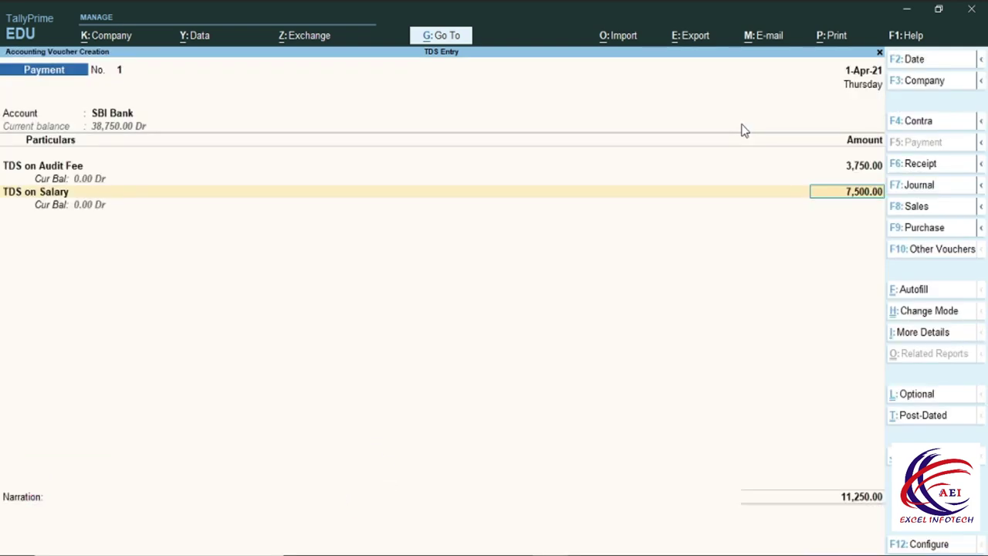
pyautogui.press('Return')
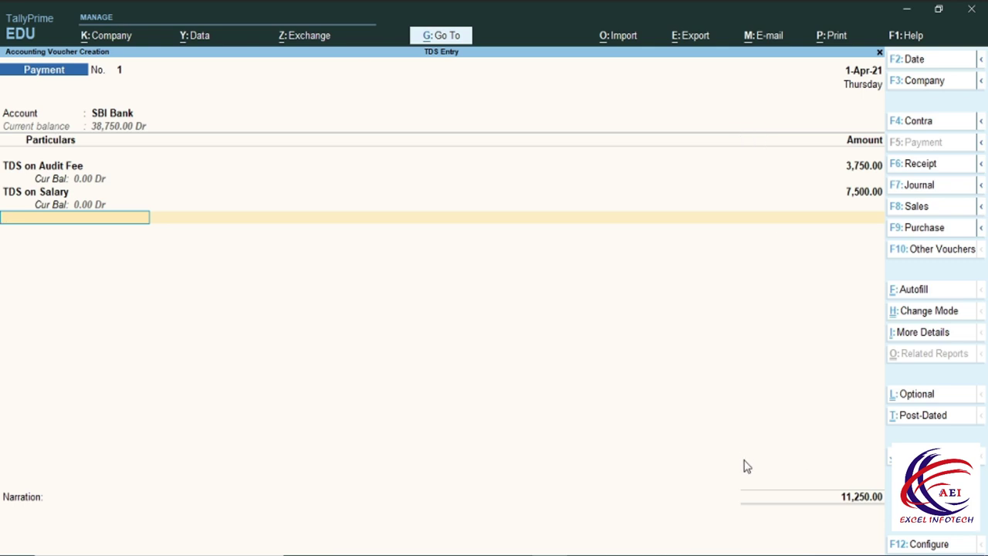
# Keep Cheque as the transaction type for the 11,250 total and save the Payment voucher.
pyautogui.press('Return')
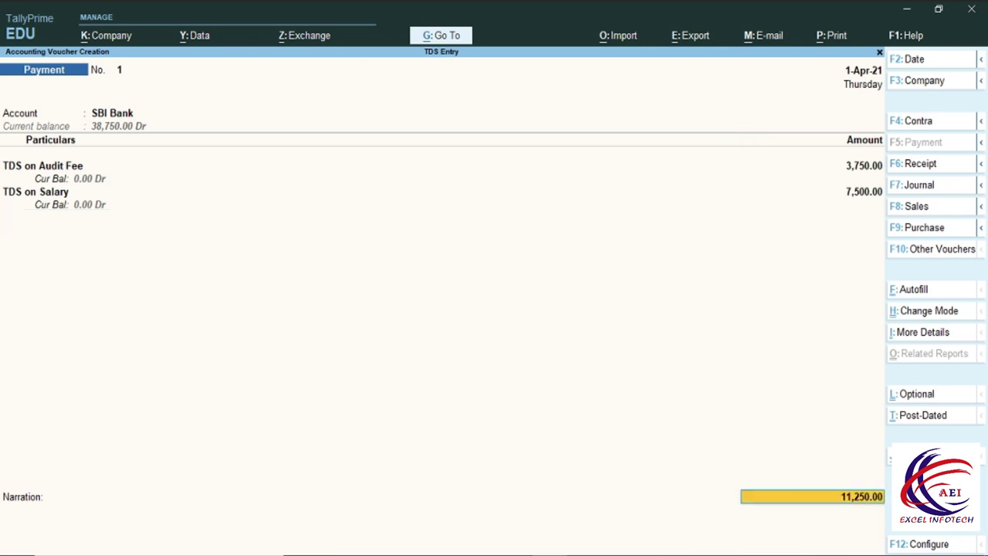
pyautogui.press('Return')
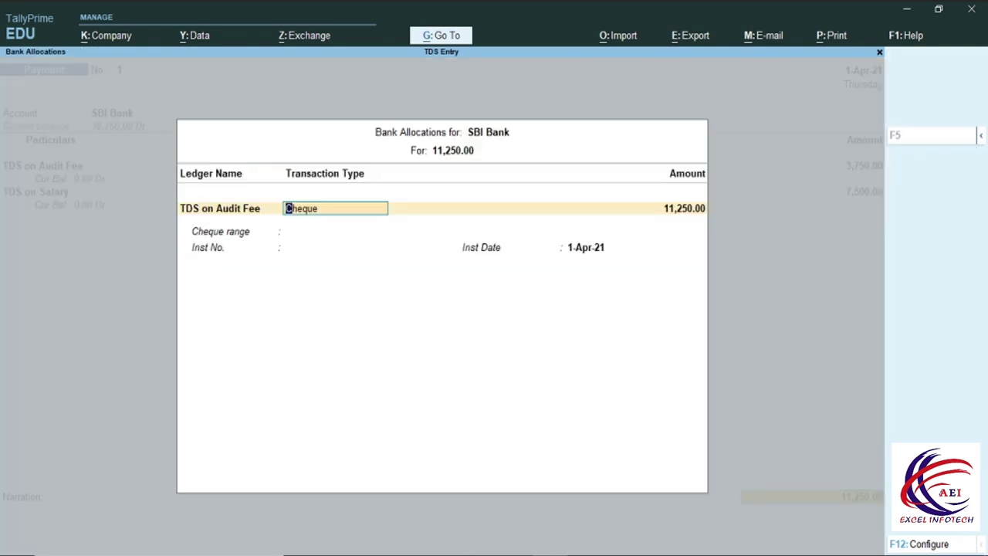
pyautogui.press('Return')
pyautogui.press('Return')
pyautogui.press('Return')
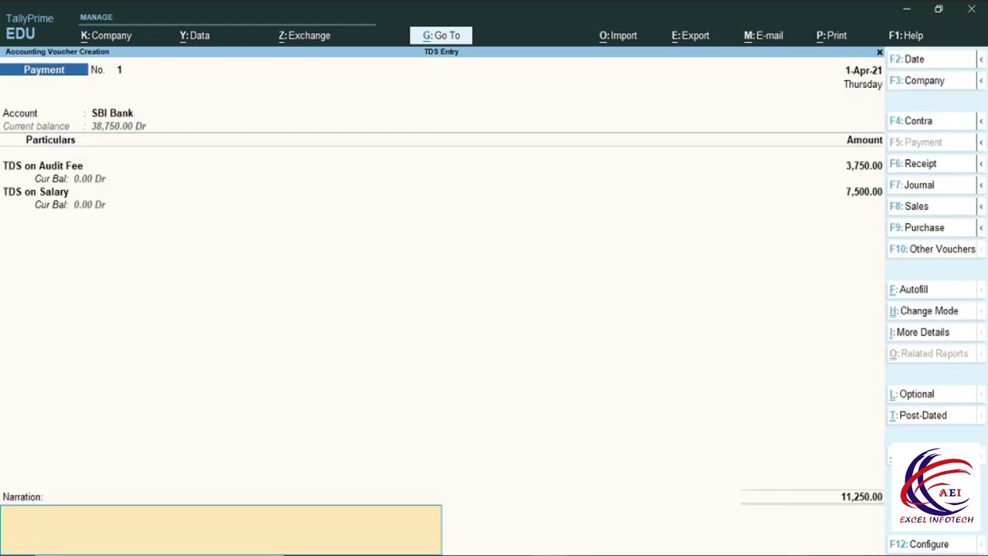
pyautogui.press('Return')
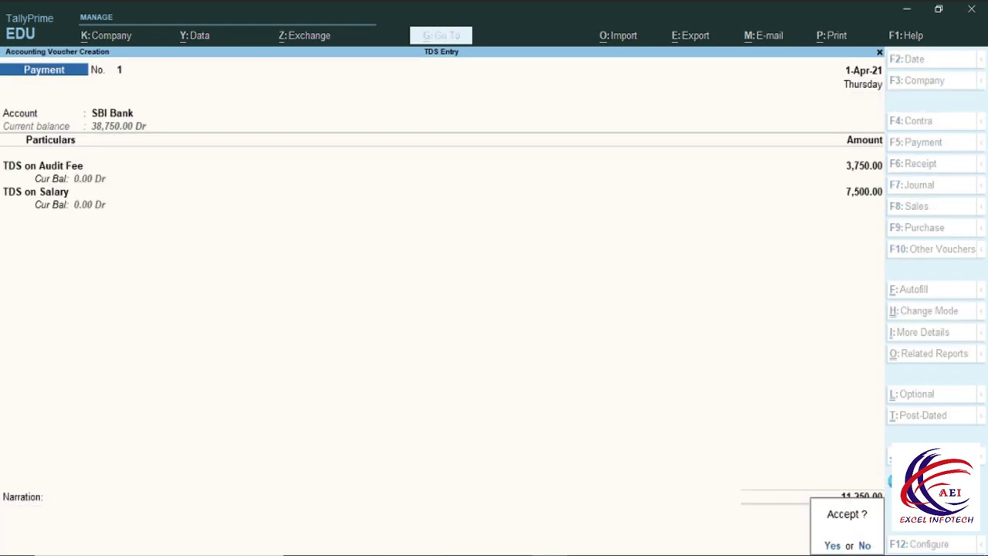
pyautogui.press('y')
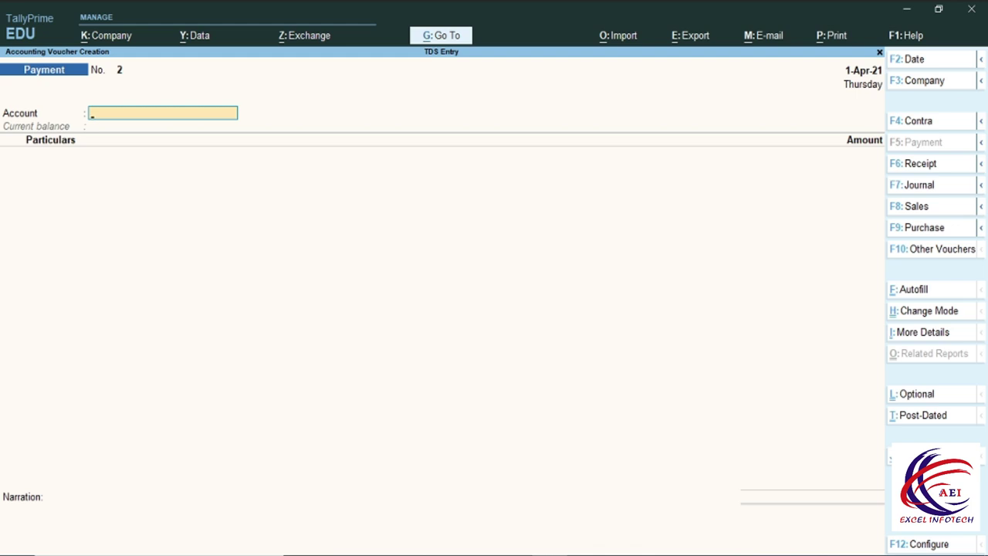
pyautogui.press('Escape')
pyautogui.press('Escape')
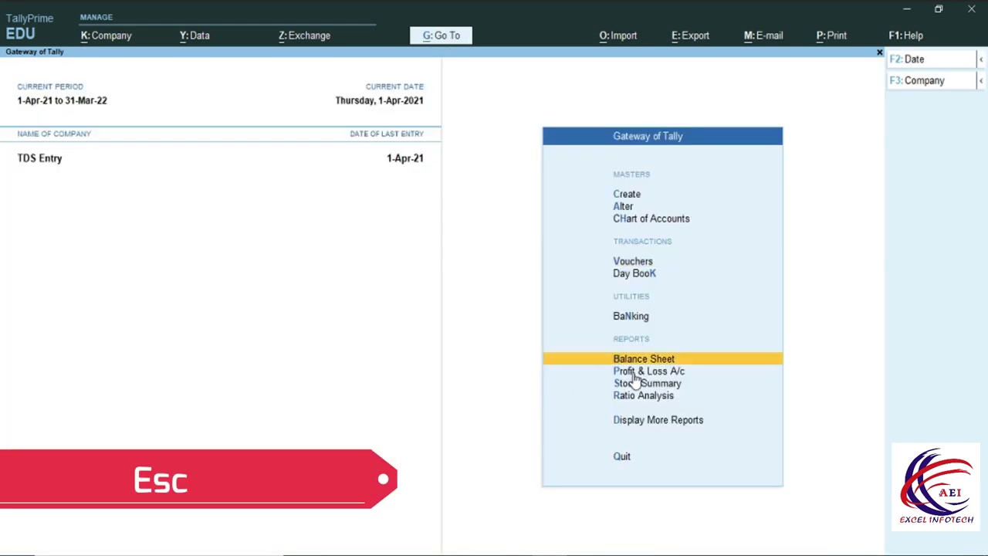
# View the detailed Balance Sheet, totalling 3,13,750 on each side, then close it.
pyautogui.click(643, 362)
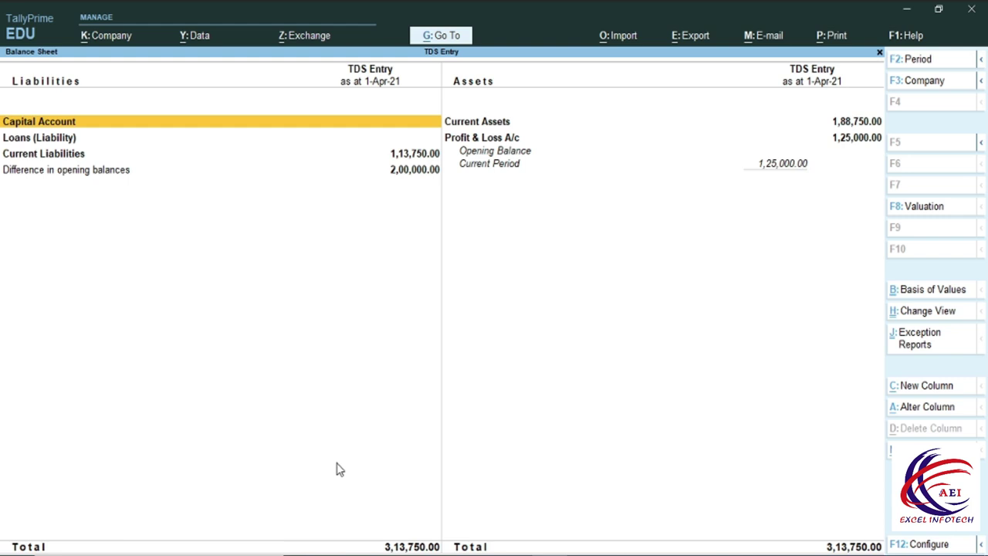
pyautogui.hotkey('alt', 'F5')
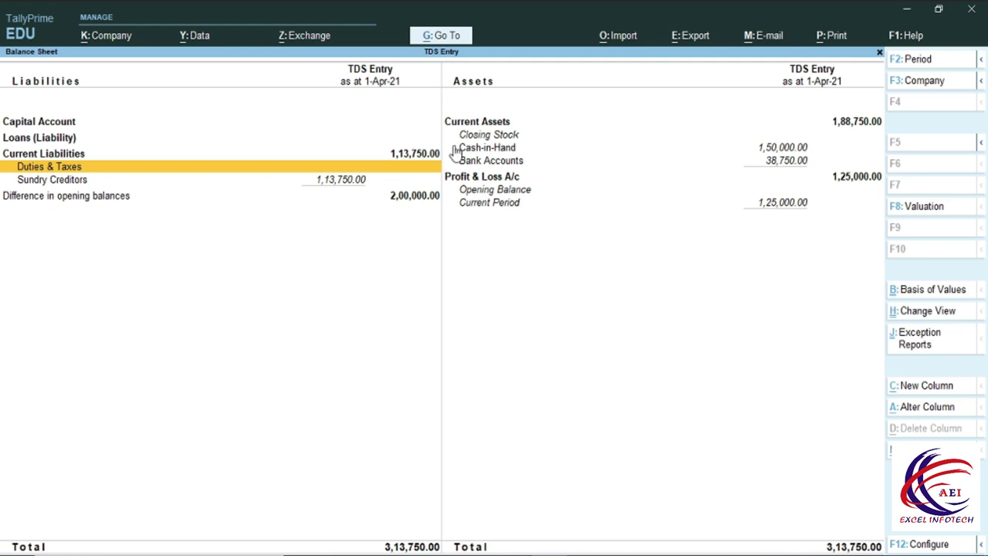
pyautogui.press('Escape')
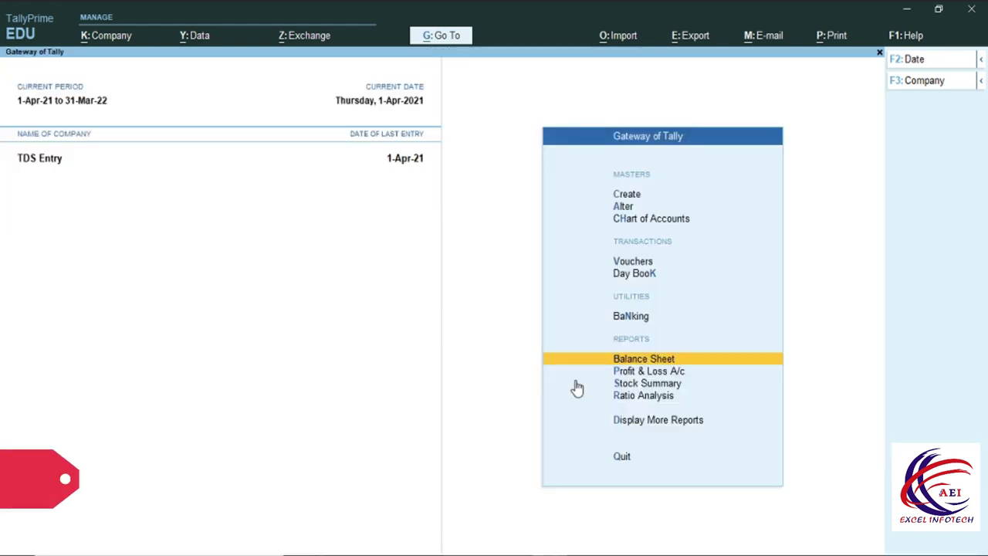
# View the TDS Challan Reconciliation report under Statutory Reports > TDS Reports, then close it.
pyautogui.click(640, 424)
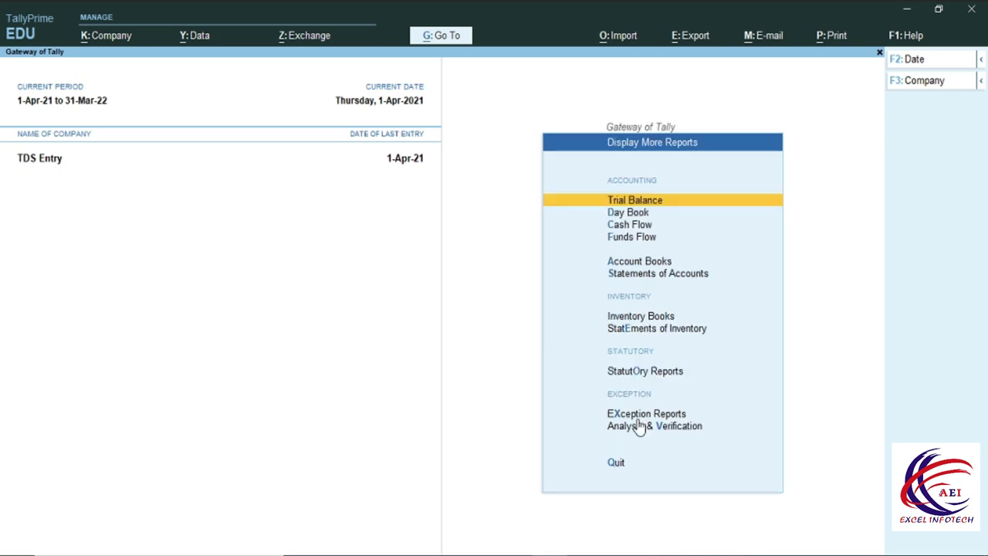
pyautogui.click(634, 372)
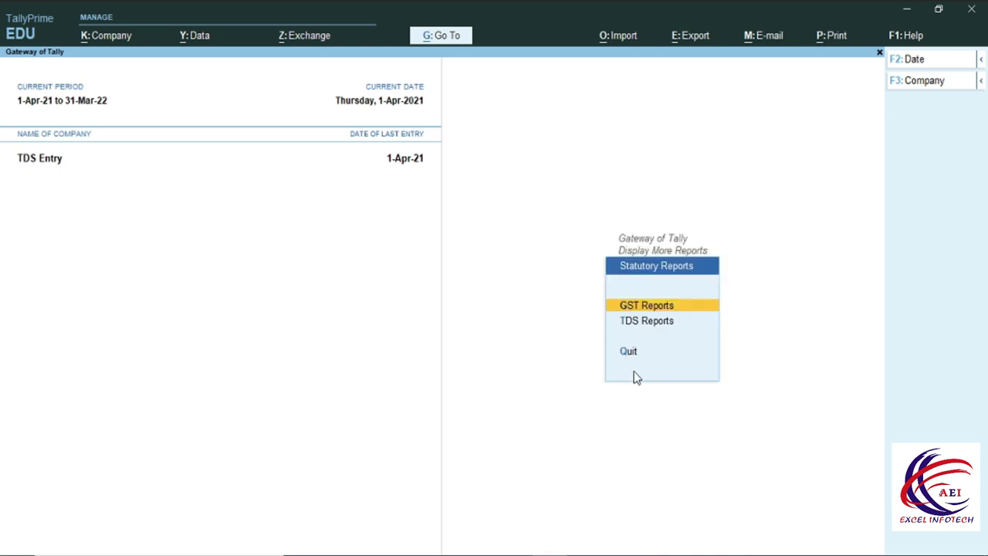
pyautogui.click(654, 324)
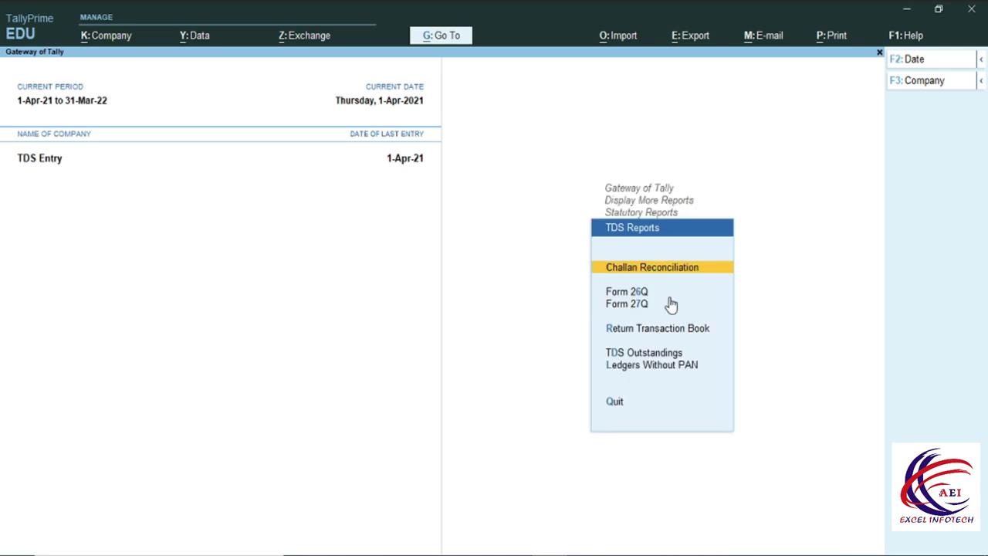
pyautogui.click(680, 272)
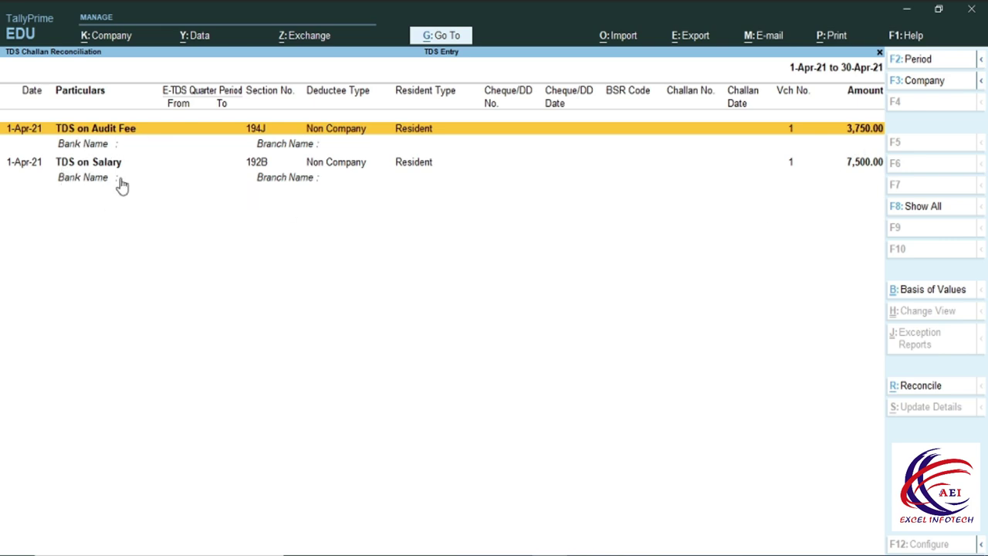
pyautogui.press('Escape')
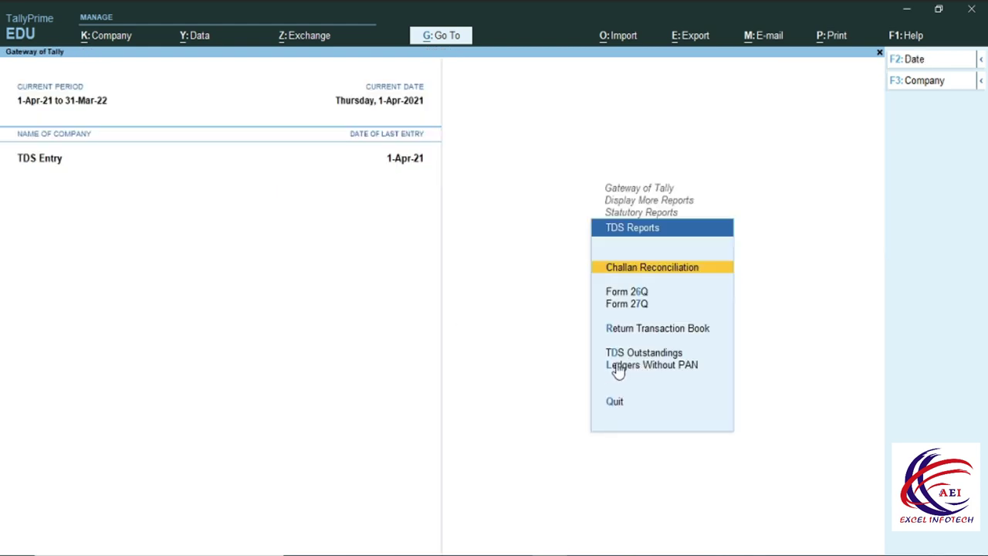
# Check the TDS Outstandings report shows nothing pending, then return to Gateway of Tally.
pyautogui.click(645, 354)
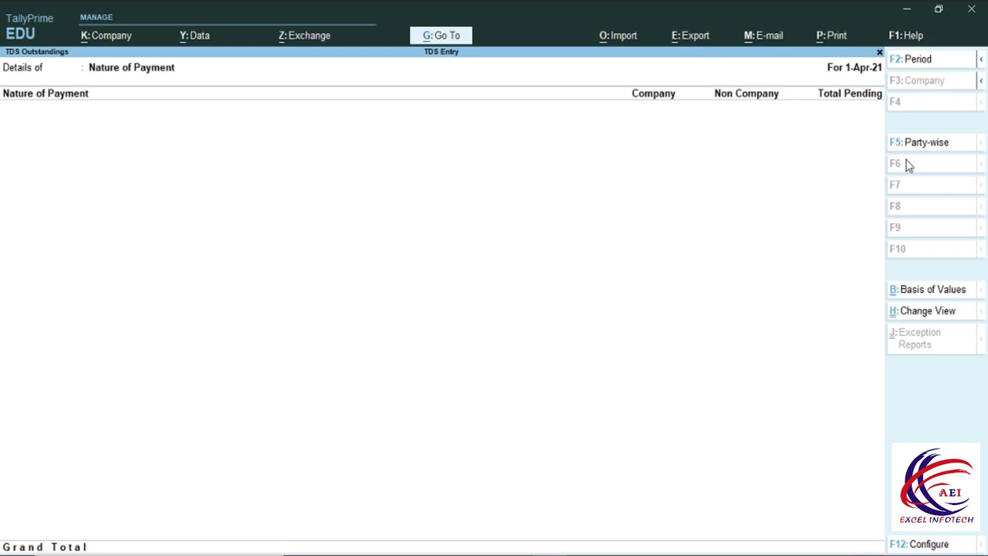
pyautogui.press('Escape')
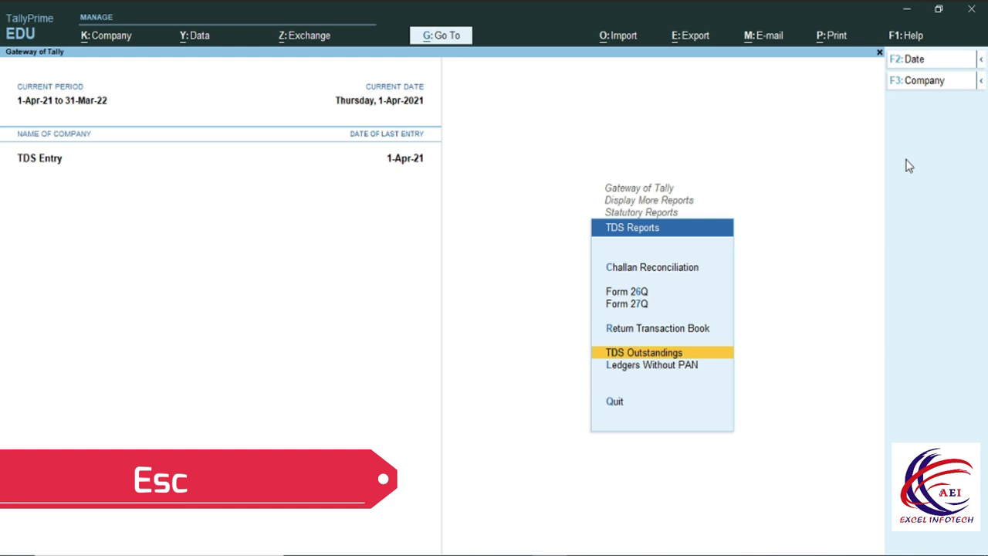
pyautogui.click(637, 359)
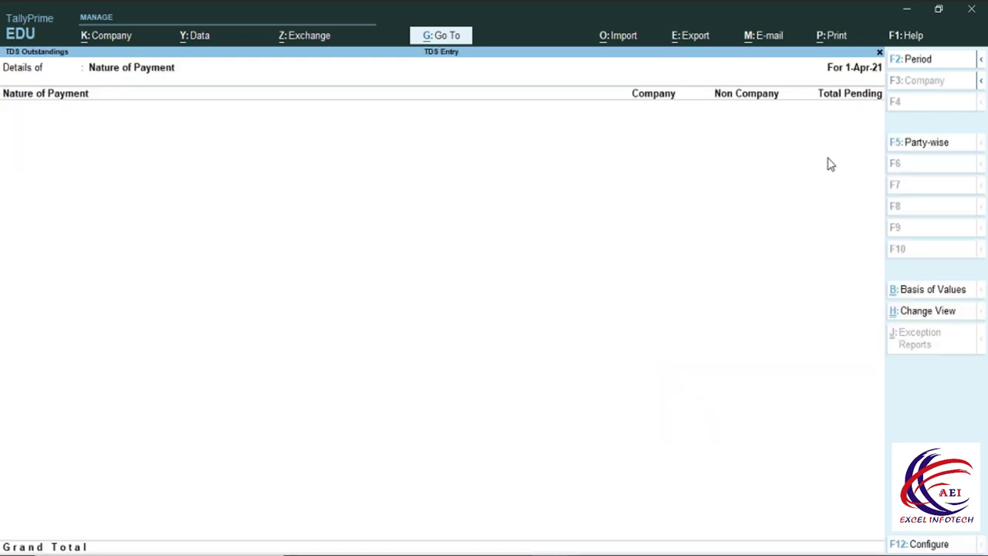
pyautogui.press('Escape')
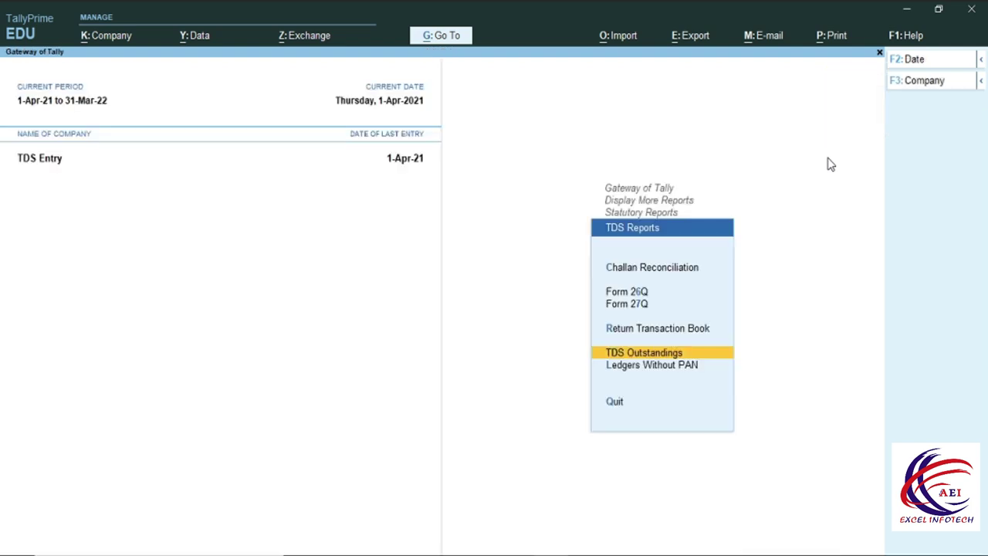
pyautogui.press('Escape')
pyautogui.press('Escape')
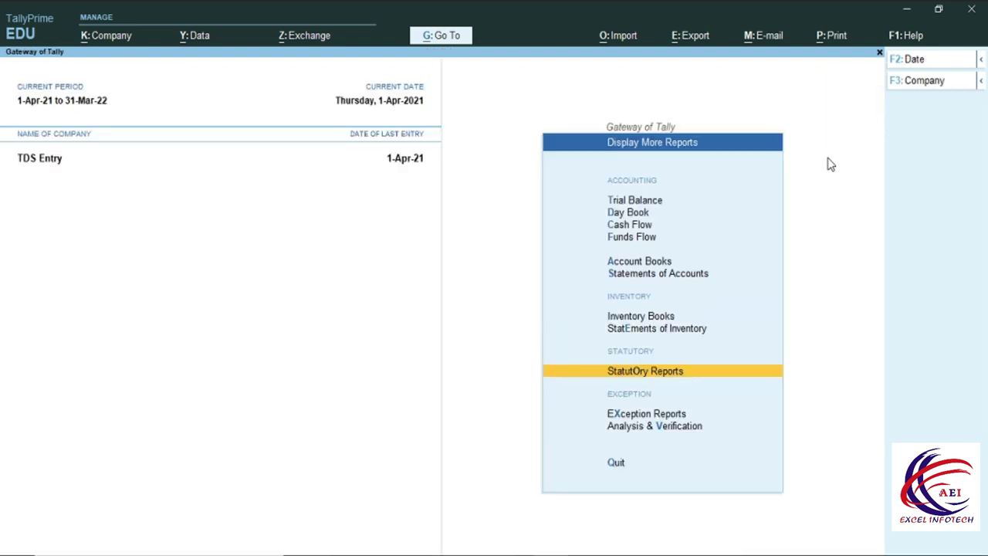
pyautogui.press('Escape')
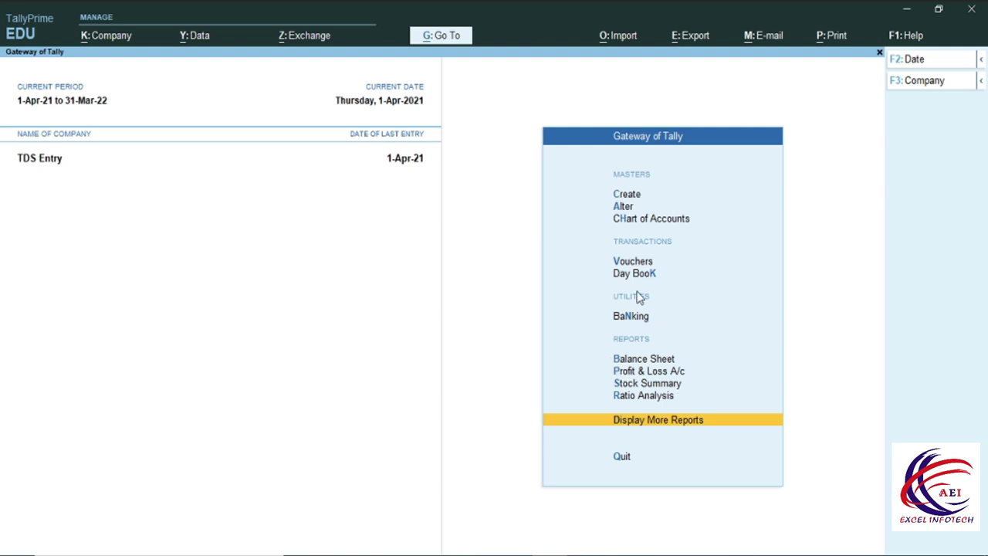
# Start a Cash payment voucher paying the first party 67,500 against bill 2.
pyautogui.click(624, 263)
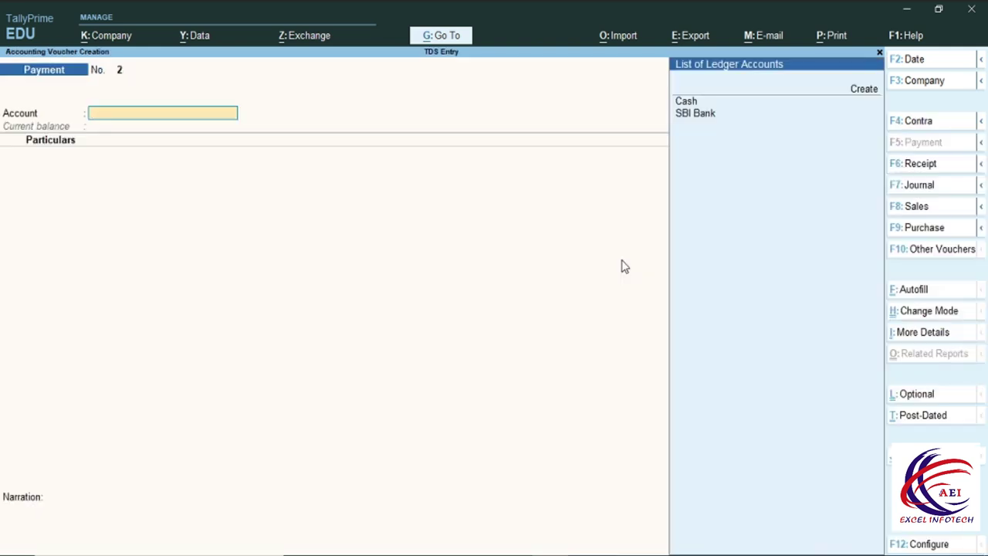
pyautogui.press('Down')
pyautogui.press('Return')
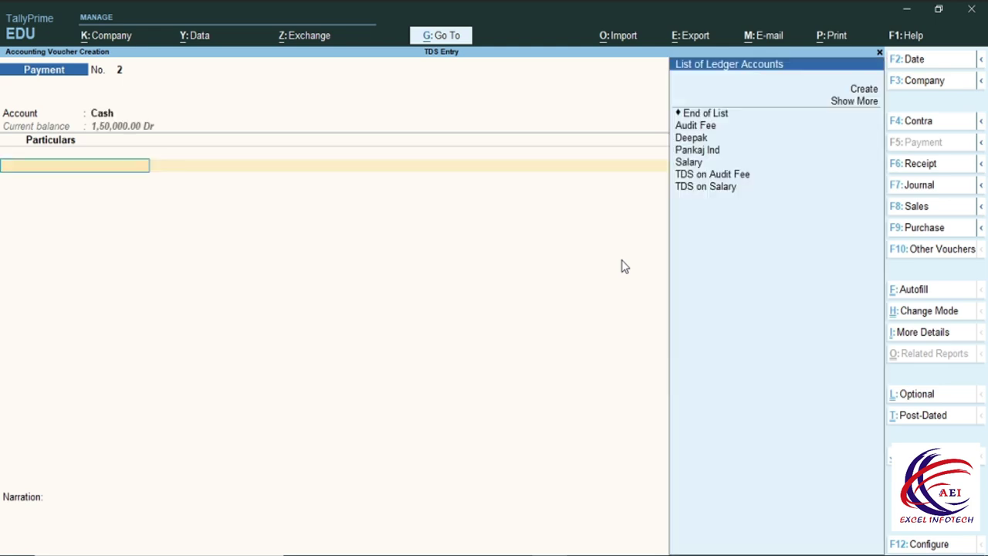
pyautogui.press('Down')
pyautogui.press('Down')
pyautogui.press('Down')
pyautogui.press('Return')
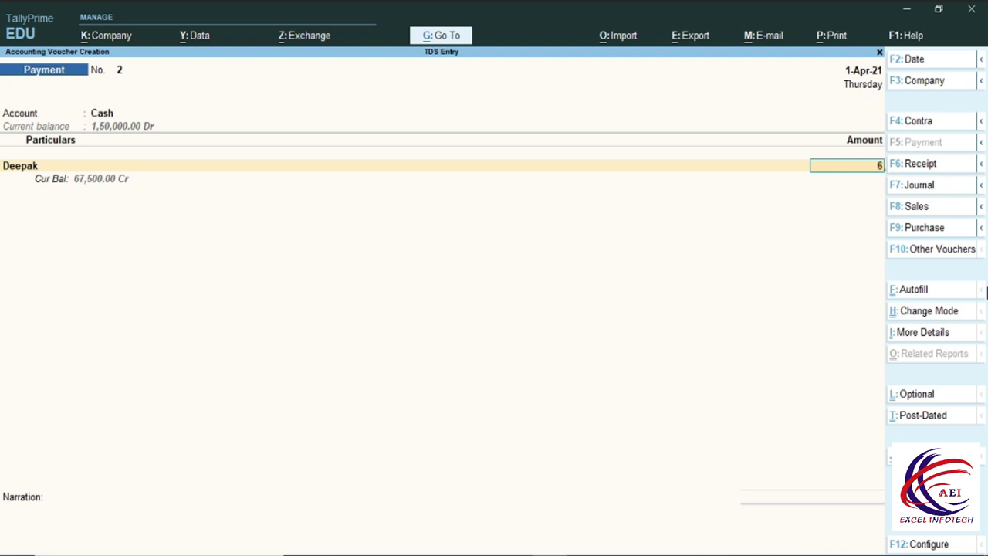
pyautogui.write('00')
pyautogui.press('Return')
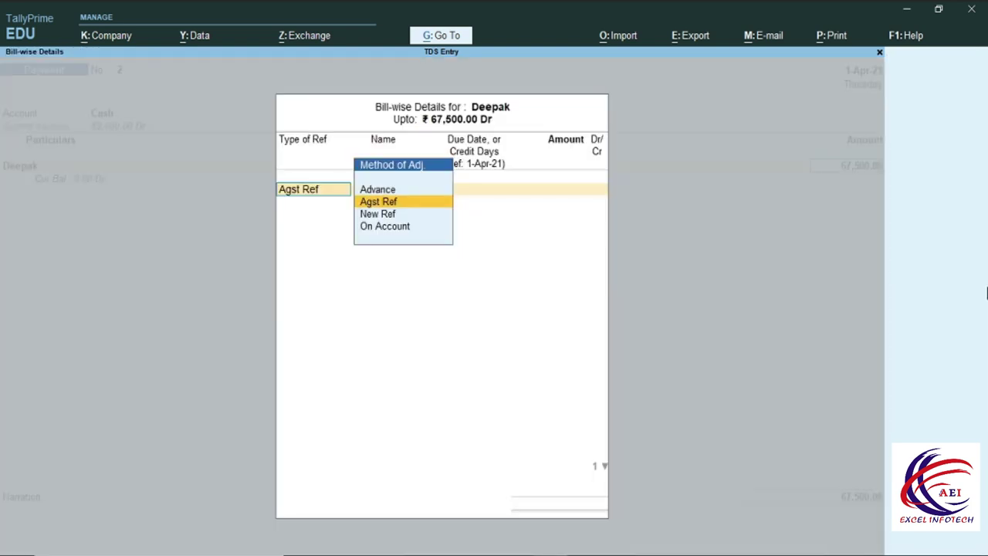
pyautogui.press('Return')
pyautogui.press('Return')
pyautogui.press('Return')
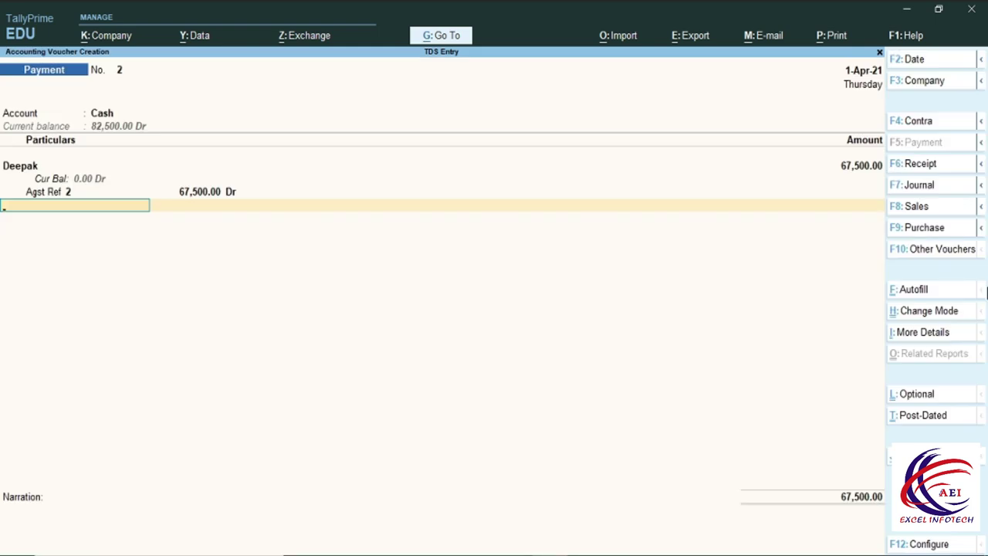
# Pay Pankaj Ind 46,250 against bill 1, save the voucher, and open the Balance Sheet.
pyautogui.press('Down')
pyautogui.press('Down')
pyautogui.press('Down')
pyautogui.press('Down')
pyautogui.press('Down')
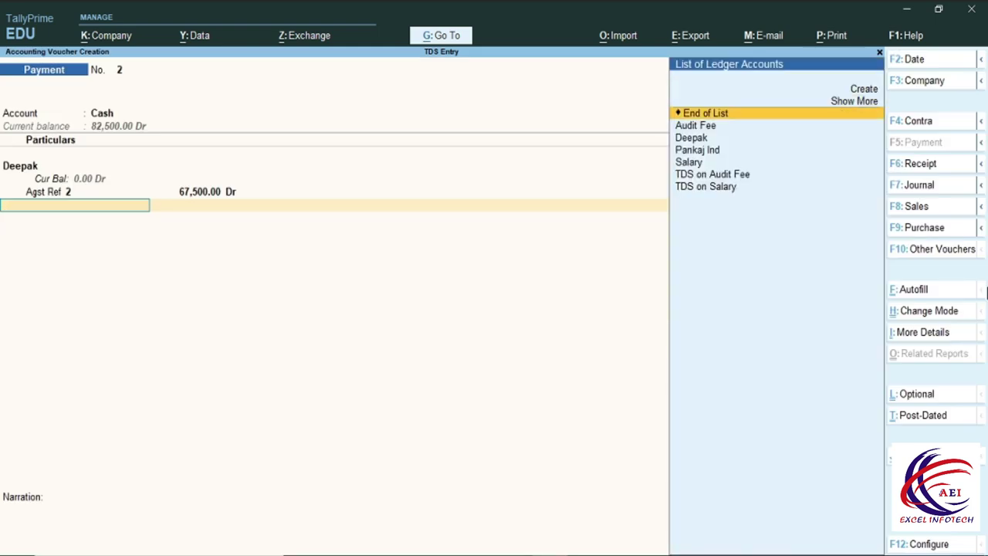
pyautogui.press('Return')
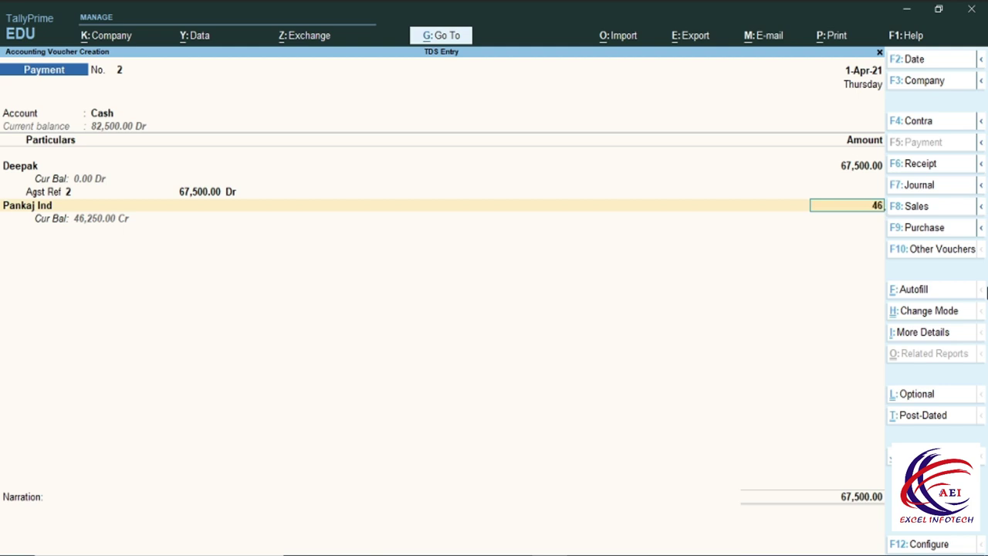
pyautogui.write('46,250')
pyautogui.press('Return')
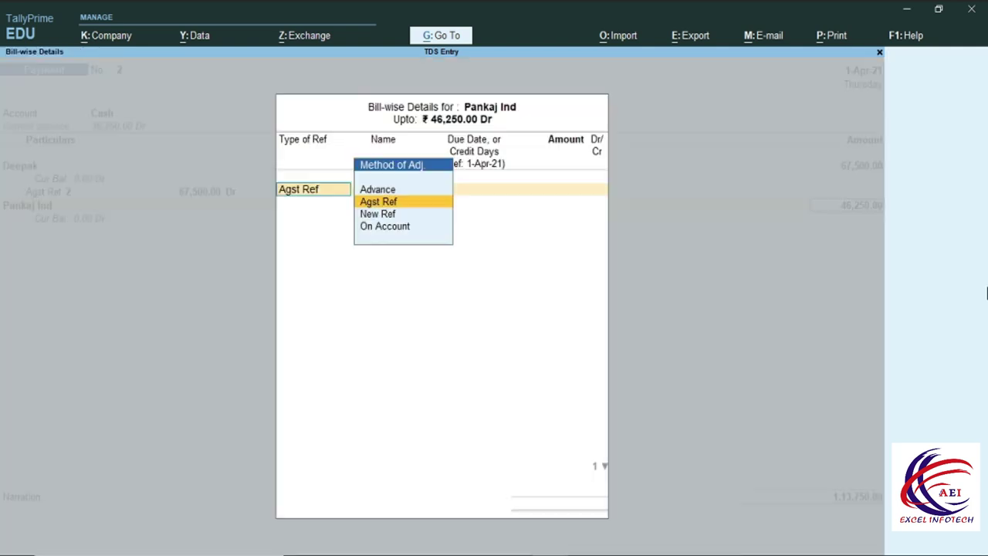
pyautogui.press('Return')
pyautogui.press('Return')
pyautogui.press('Return')
pyautogui.press('Return')
pyautogui.press('Return')
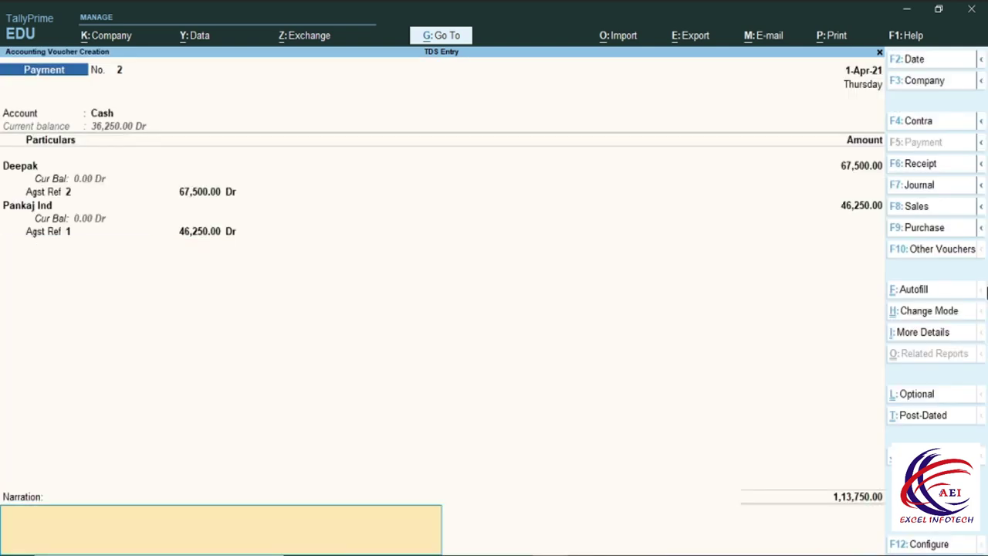
pyautogui.press('Return')
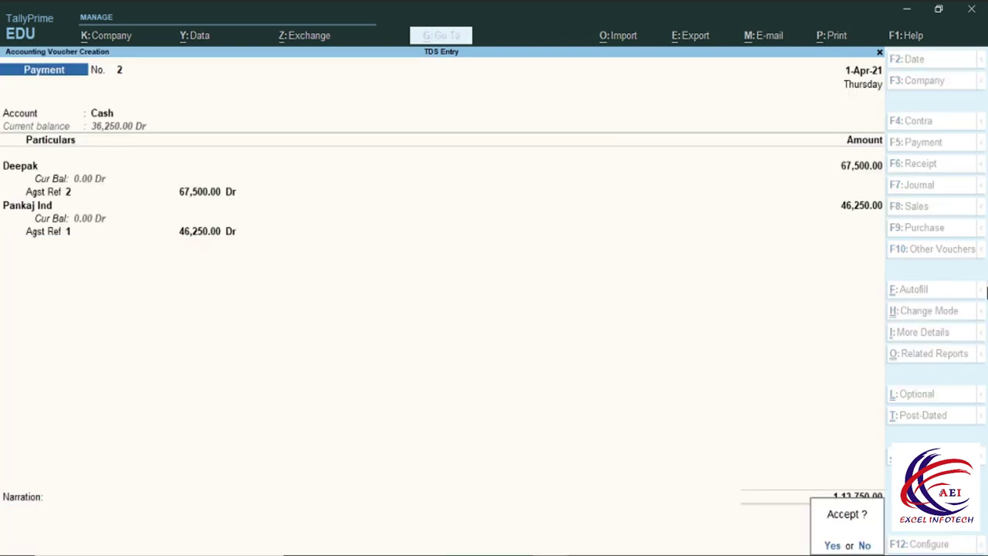
pyautogui.press('Return')
pyautogui.press('Escape')
pyautogui.press('b')
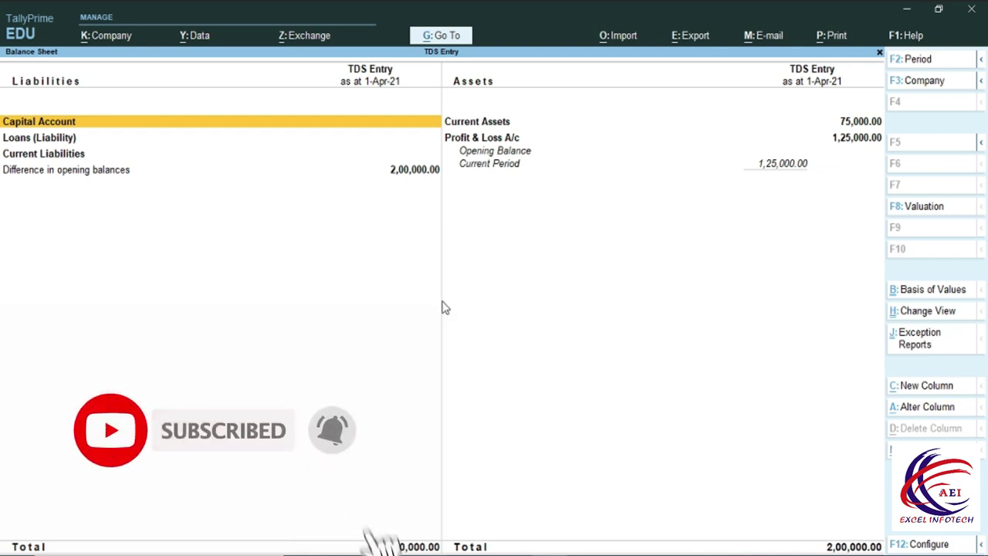
# Confirm the Balance Sheet totals 2,00,000 on both sides and close it.
pyautogui.press('Escape')
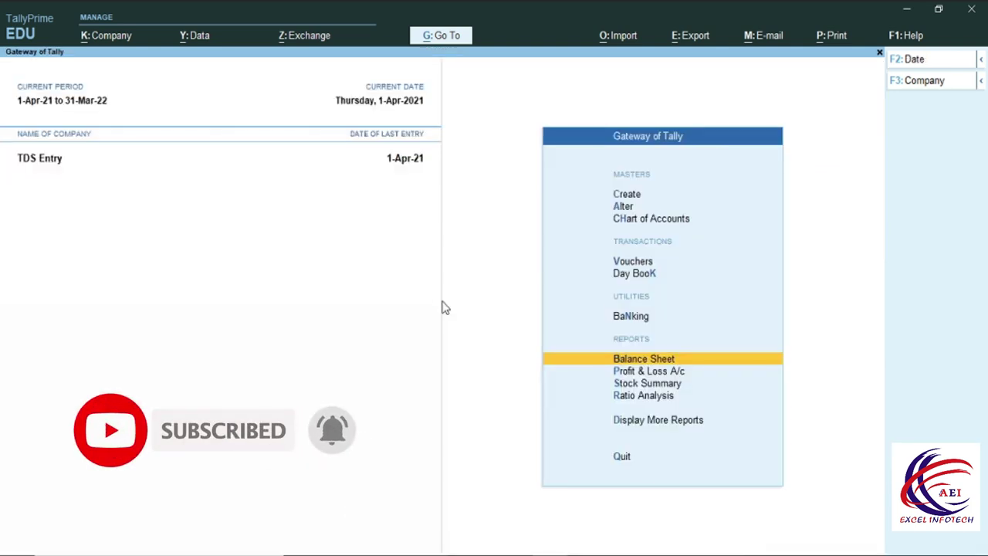